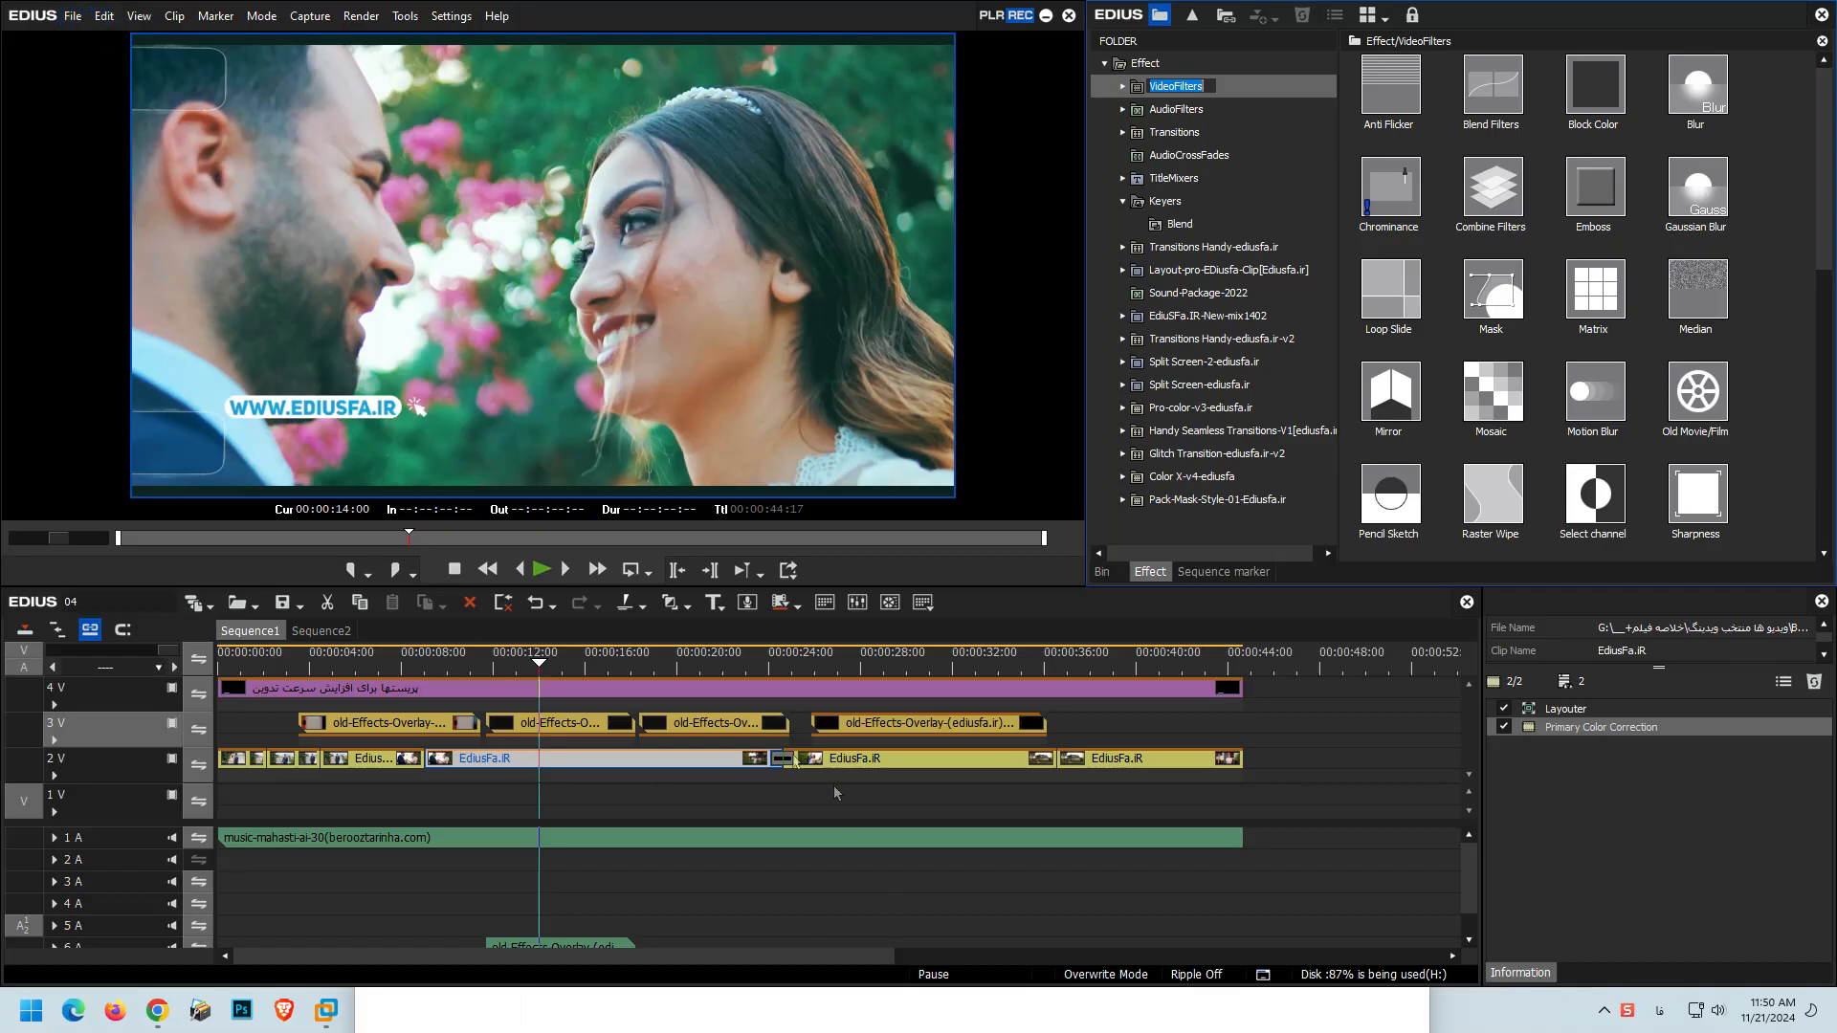
- Save the current wedding project and exit it to return to the project start window
left_click_drag(681, 650, 518, 674)
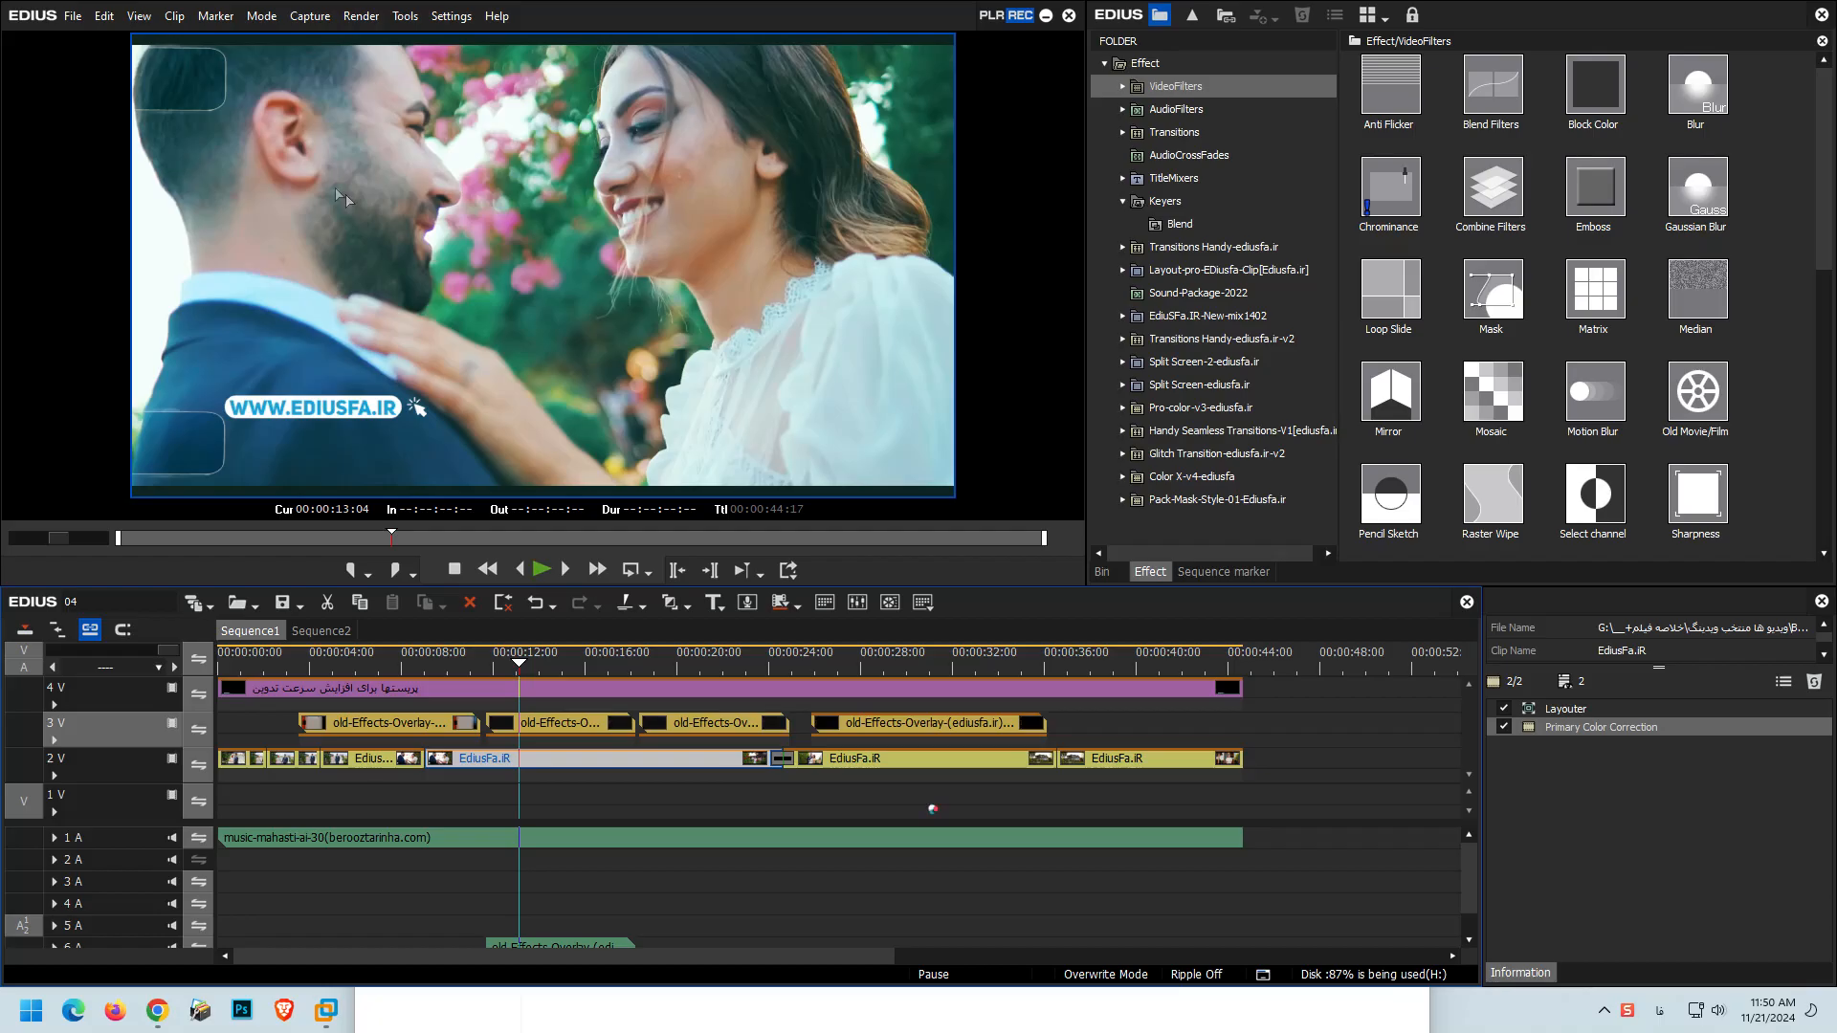
left_click(67, 21)
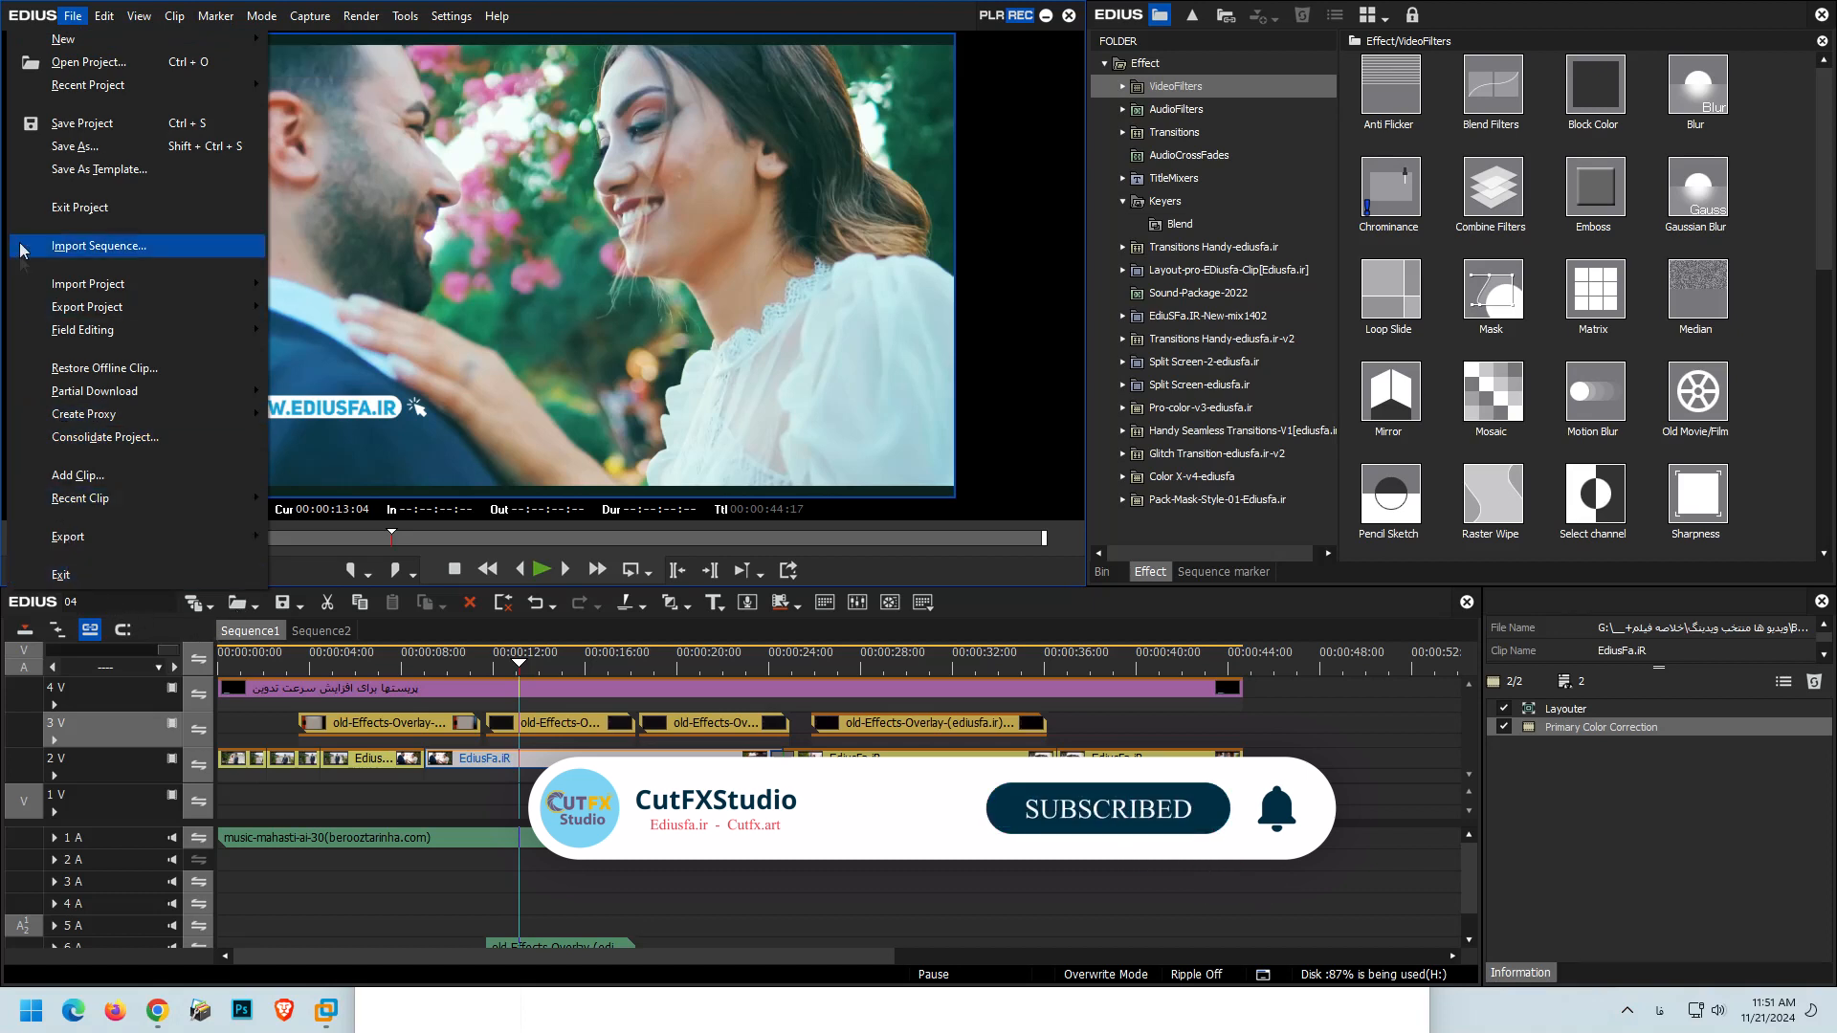
left_click(59, 122)
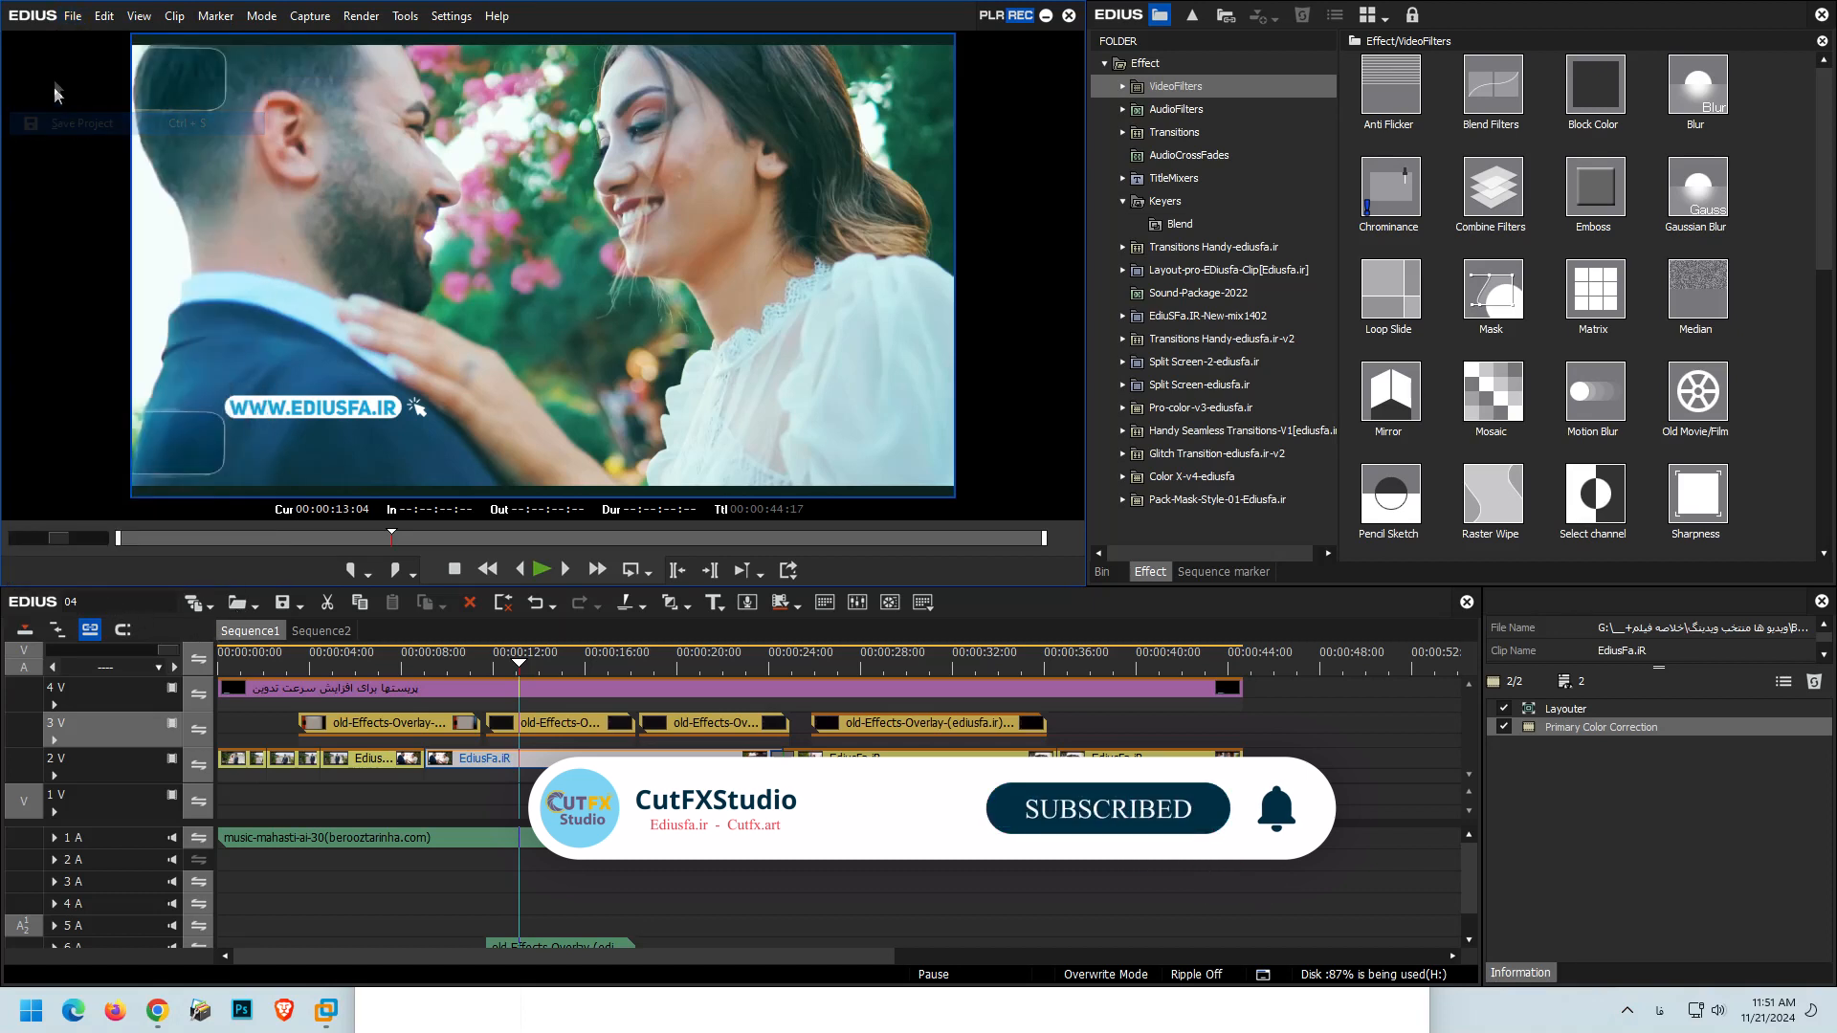
left_click(73, 15)
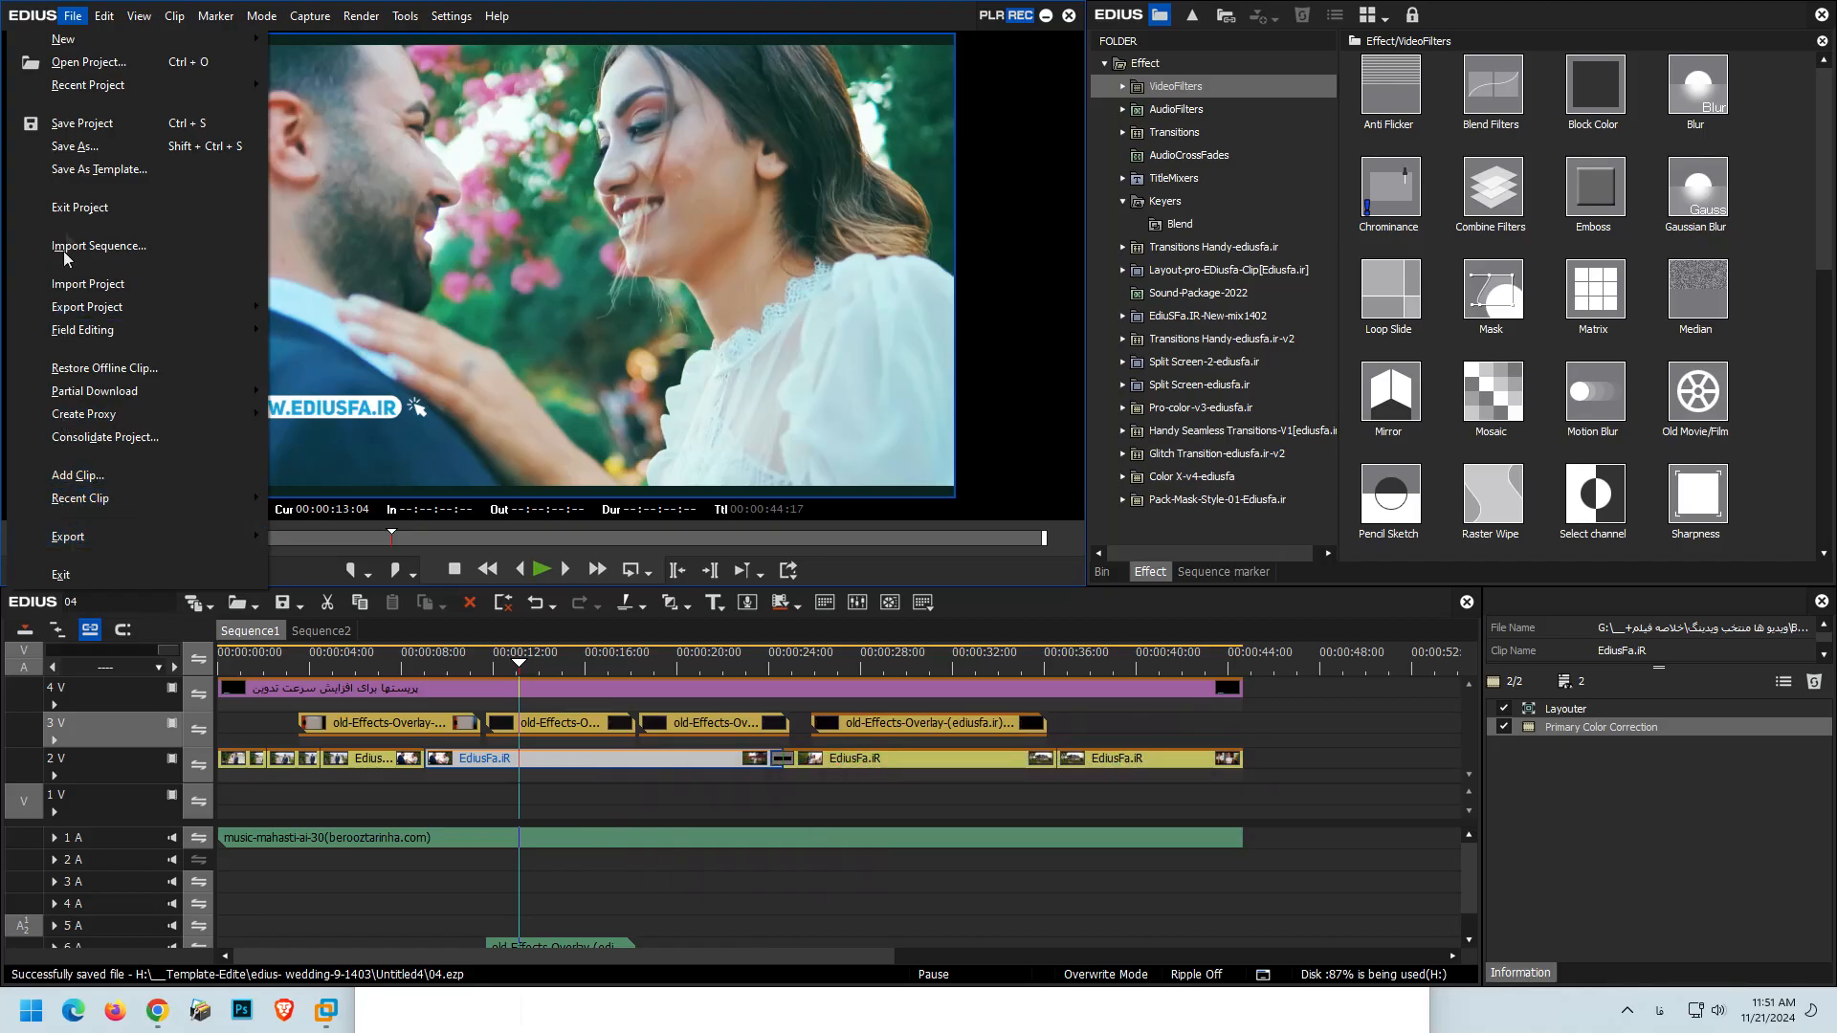
left_click(78, 206)
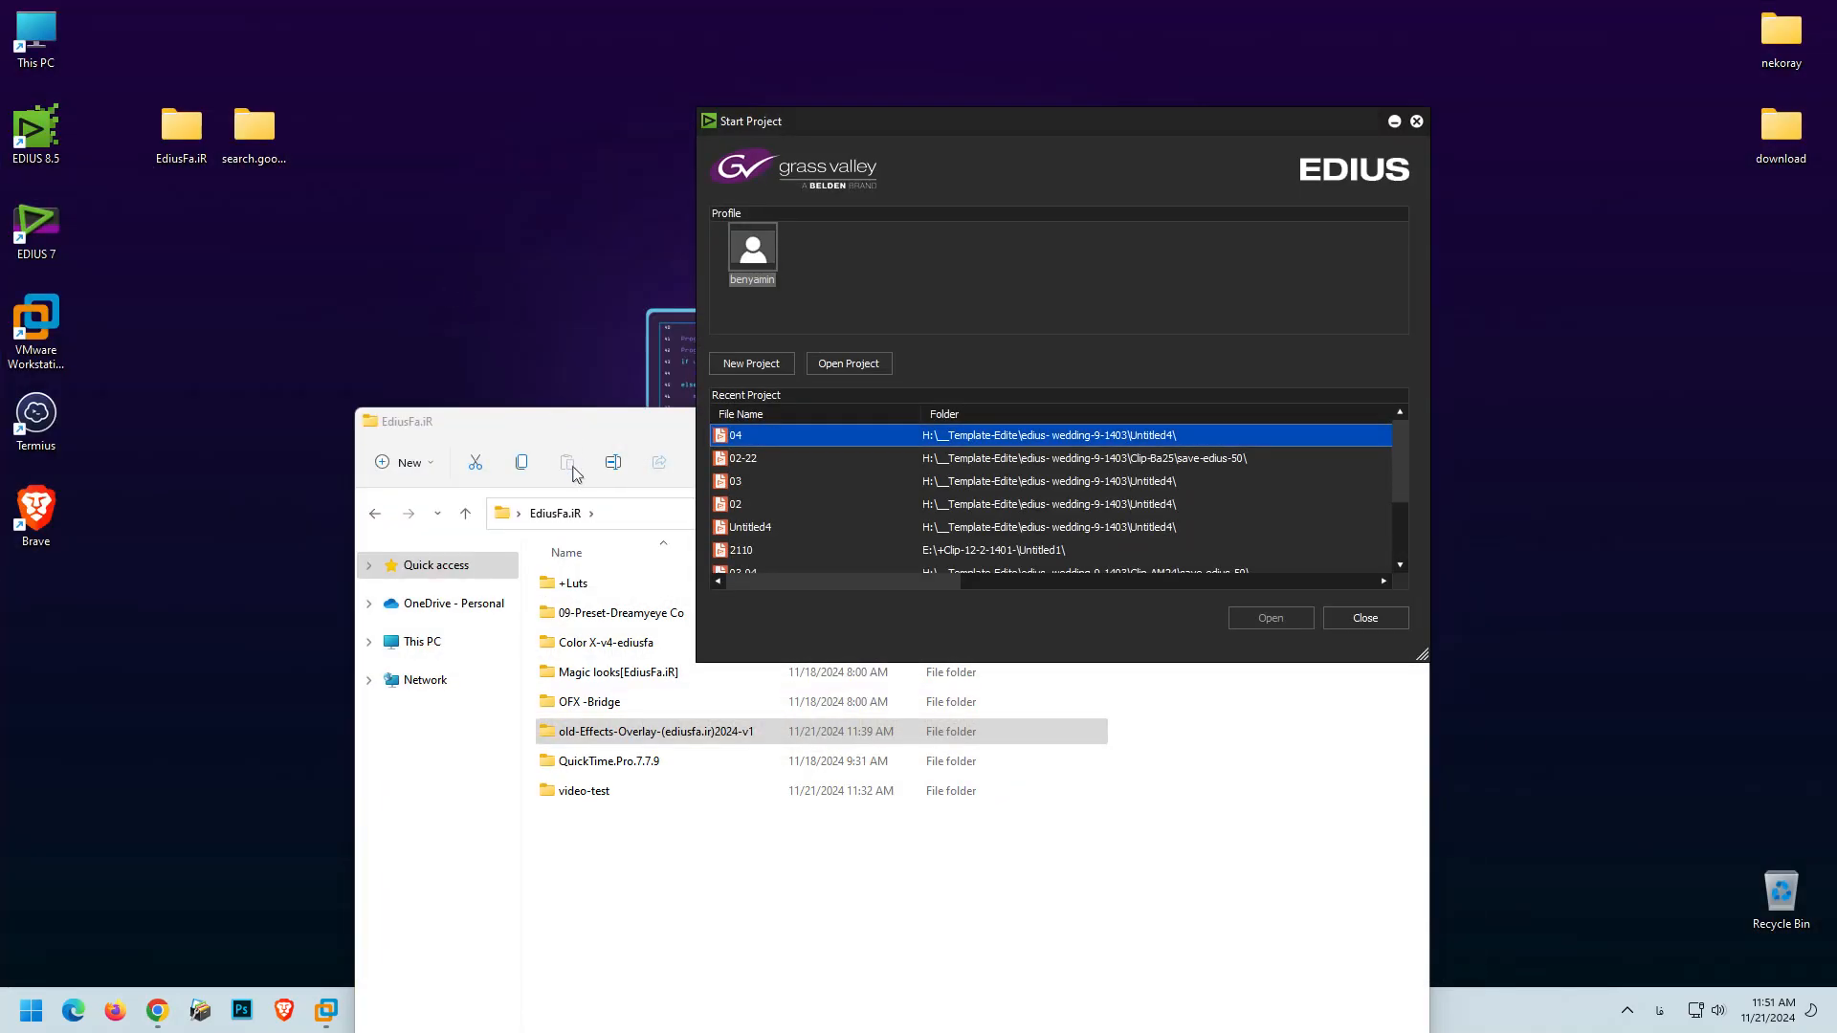
- Start a new project from the HD 1920x1080 25p 16:9 8bit preset and open its customized settings
left_click(592, 442)
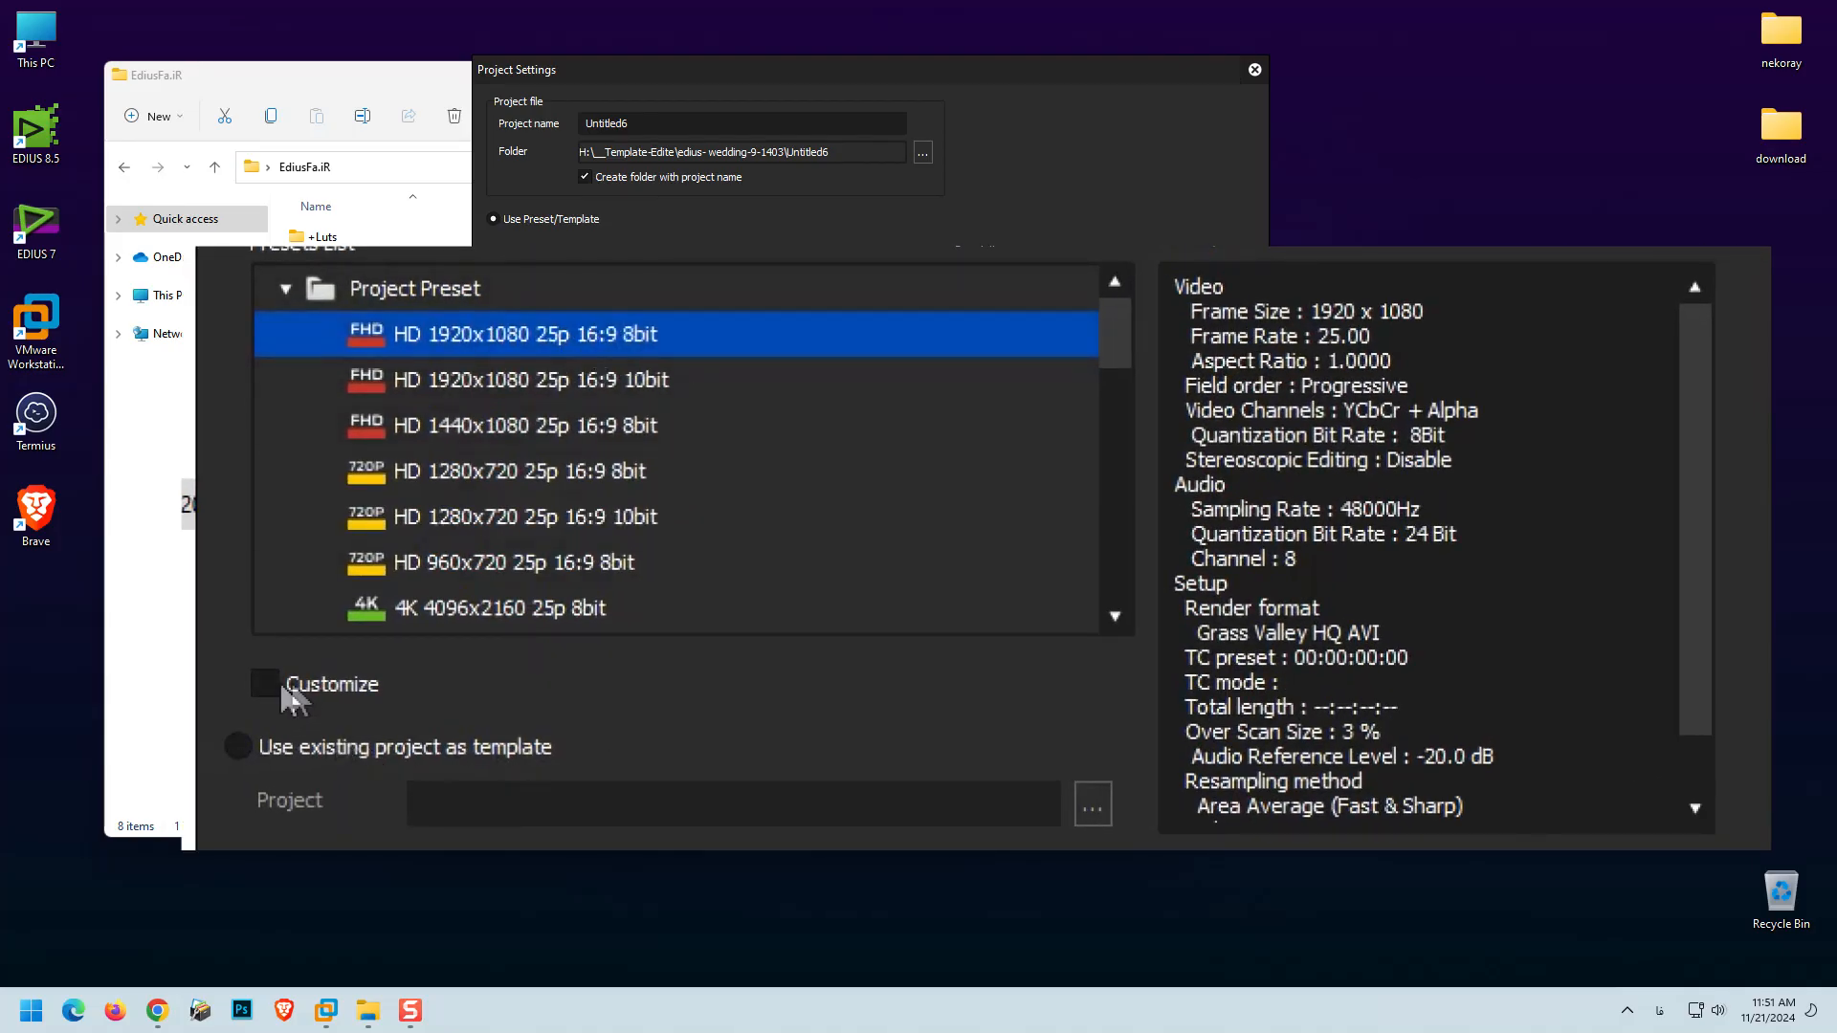
left_click(265, 684)
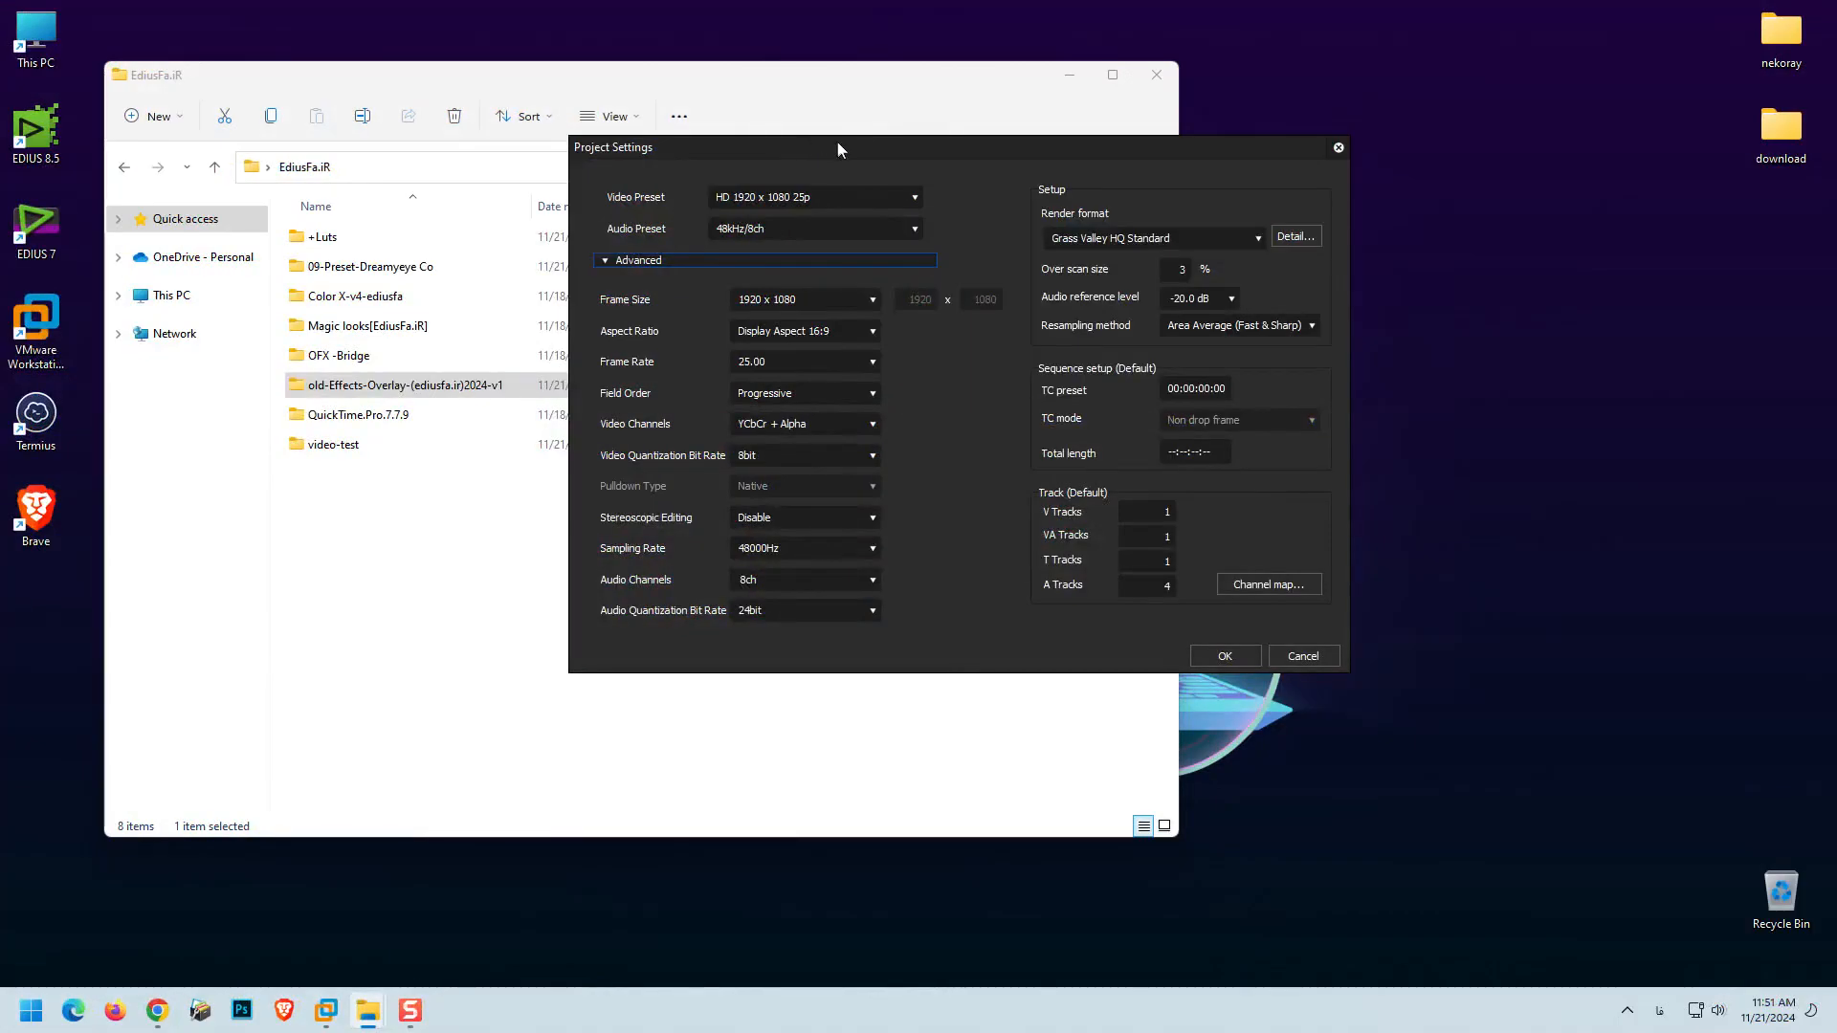
left_click_drag(839, 147, 544, 90)
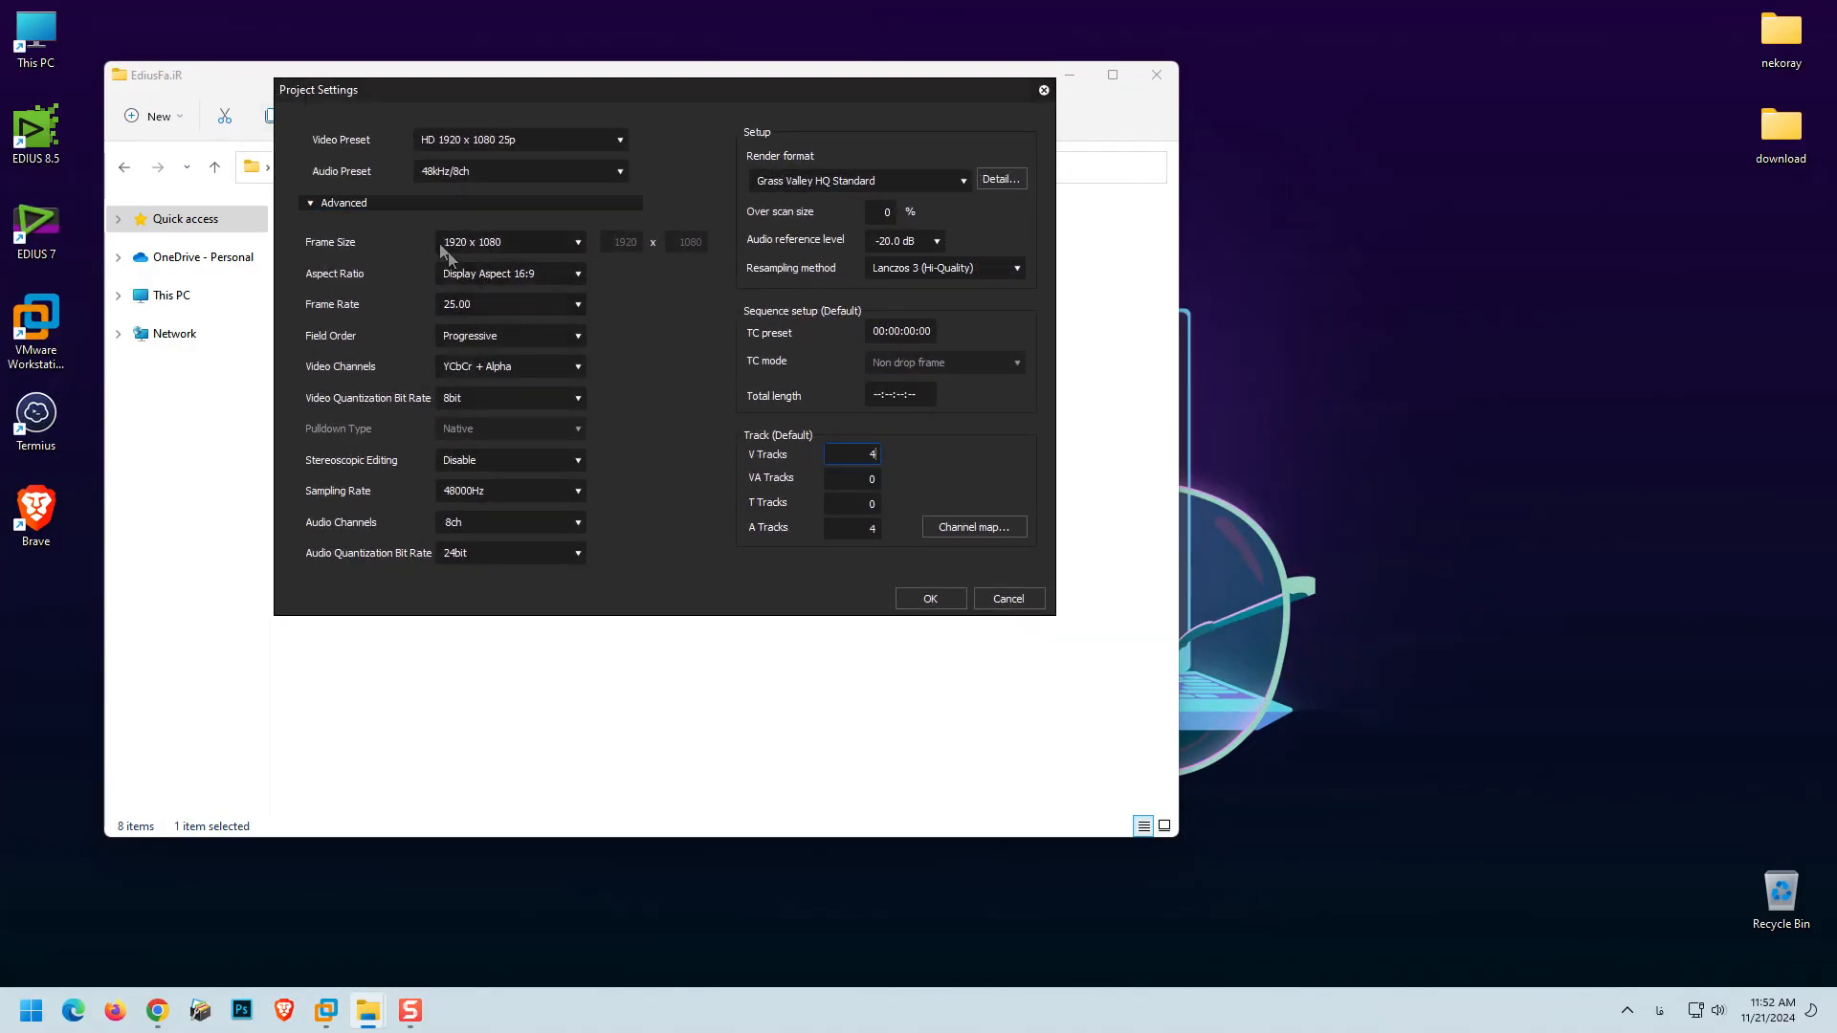
- Switch the new project's frame size to Custom
left_click(524, 251)
left_click(507, 243)
left_click(508, 241)
left_click(500, 239)
left_click(553, 241)
left_click(553, 242)
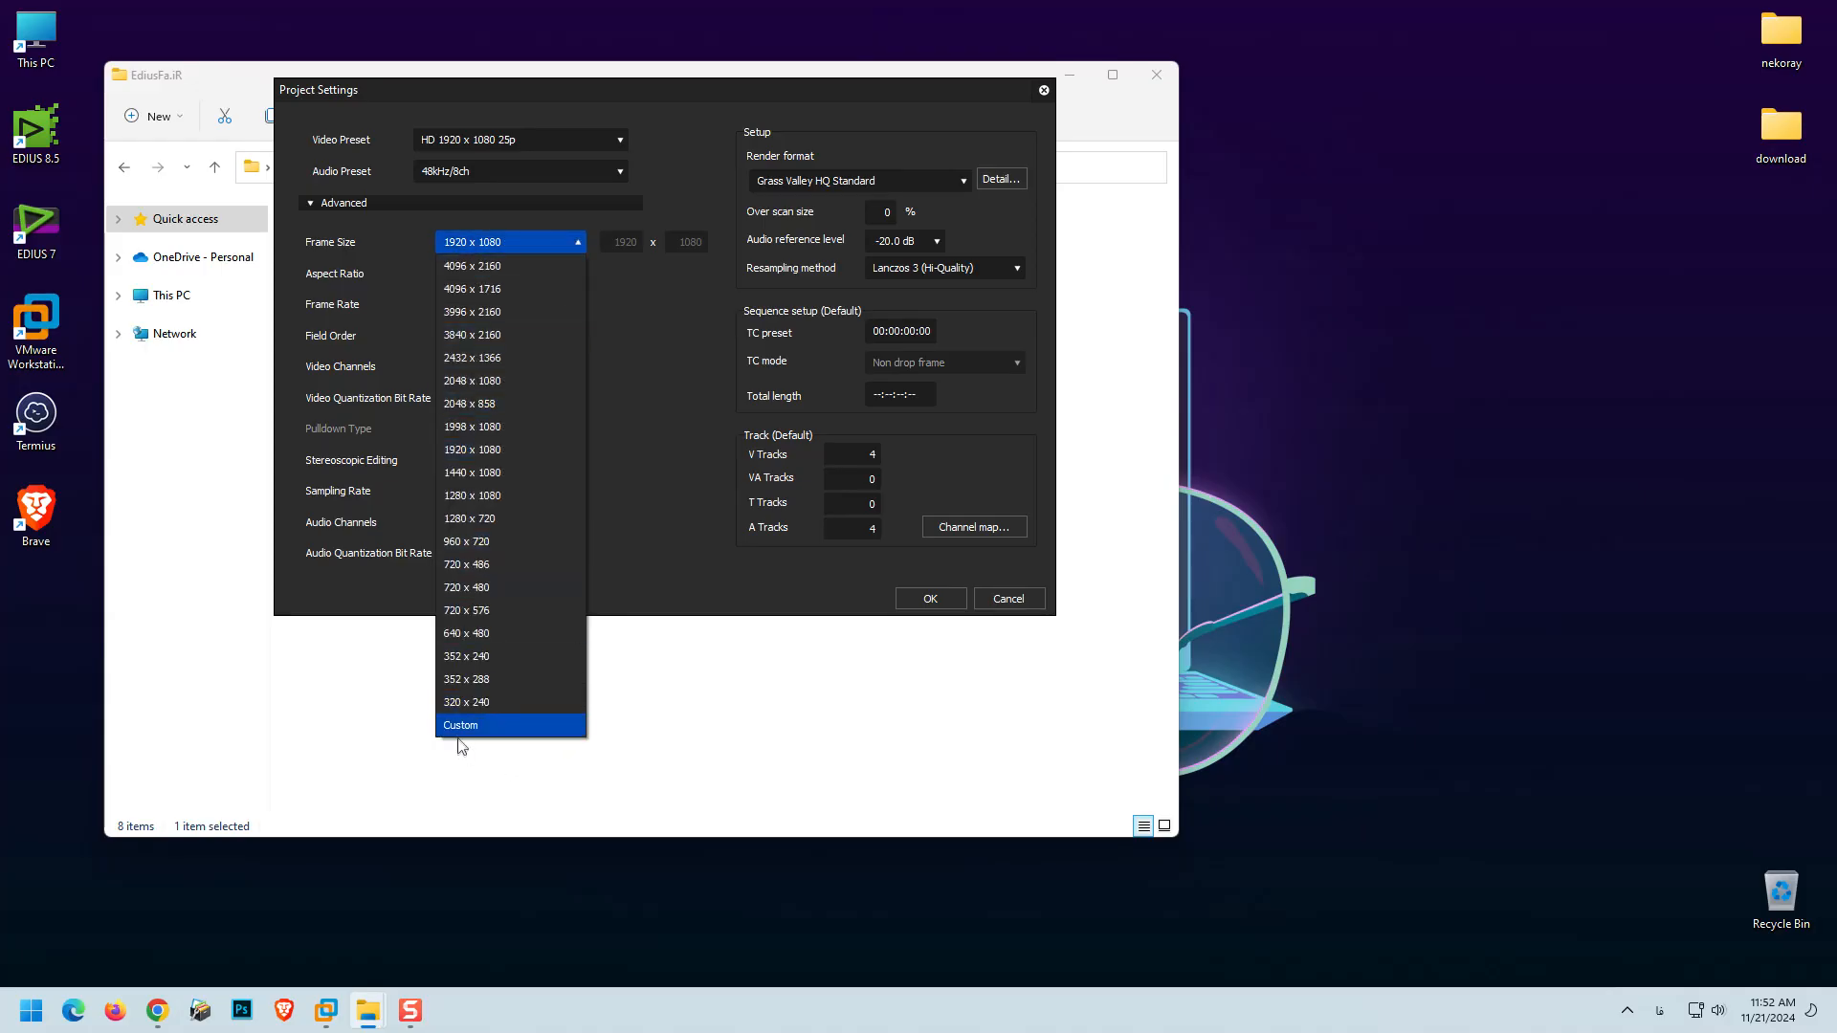
left_click(458, 729)
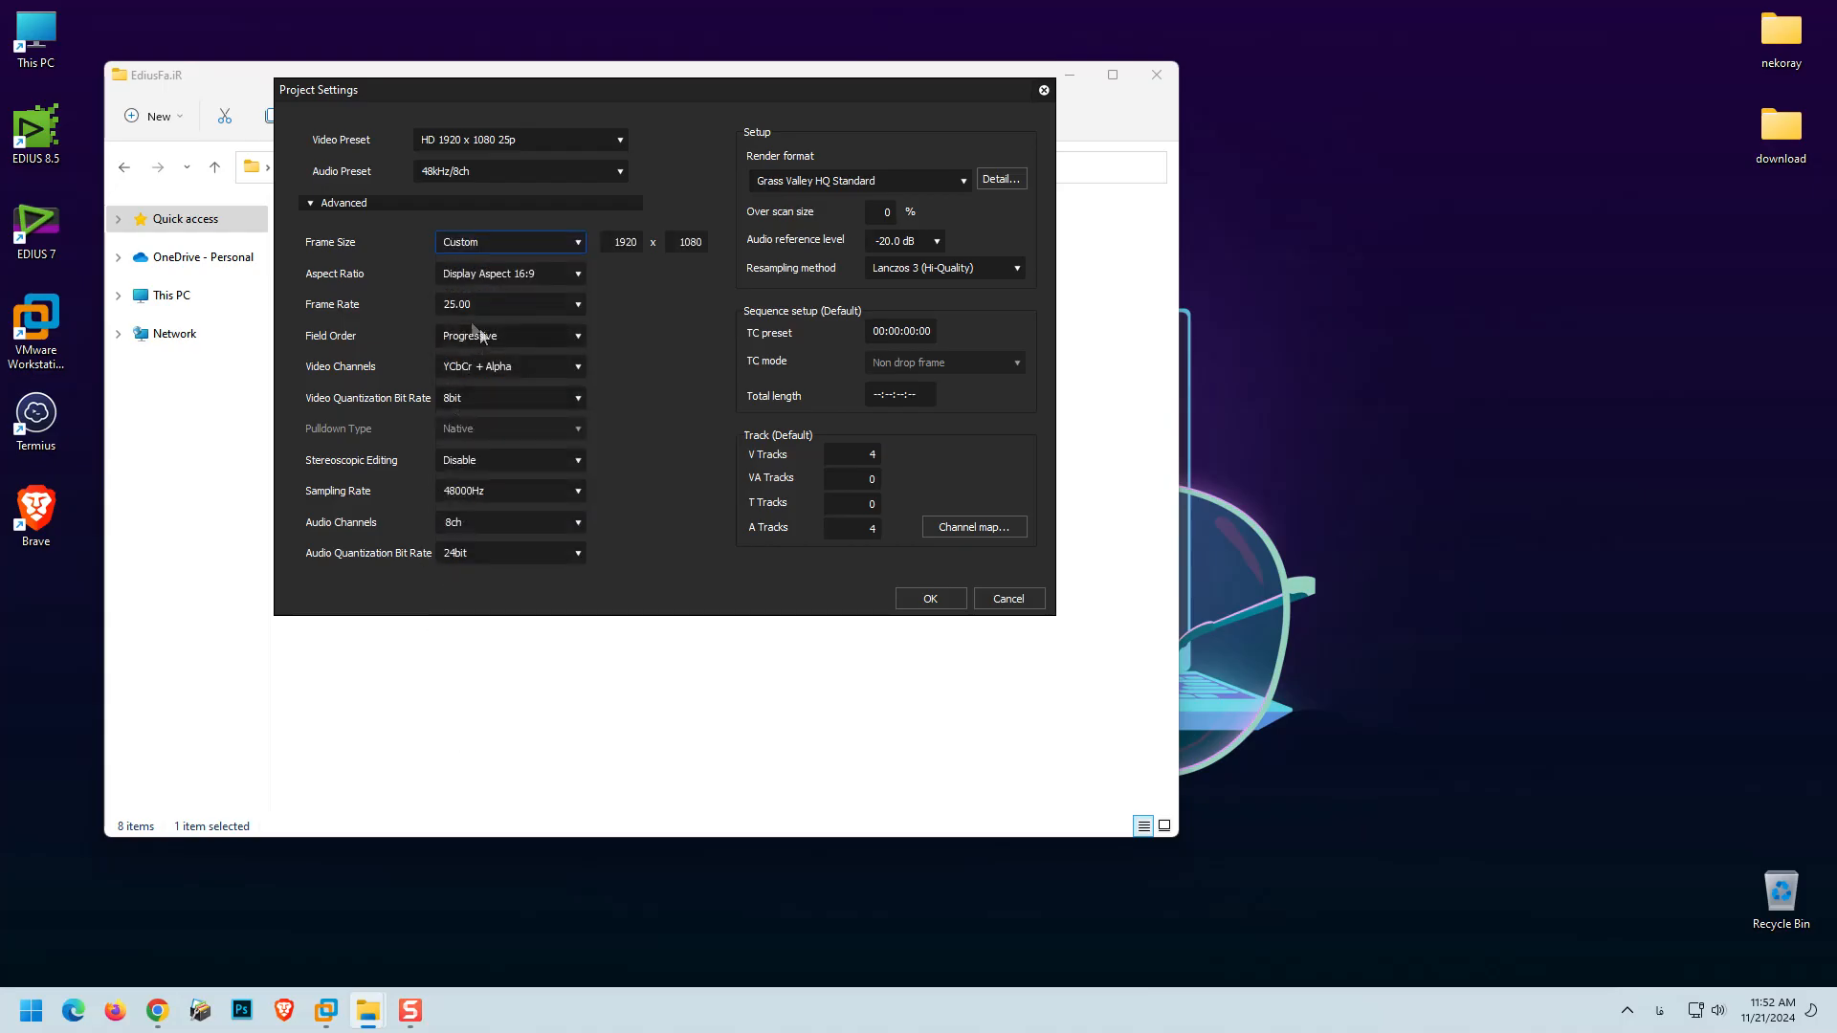
- Set the custom frame size to 1080 wide by 1920 high for a vertical video
left_click(681, 245)
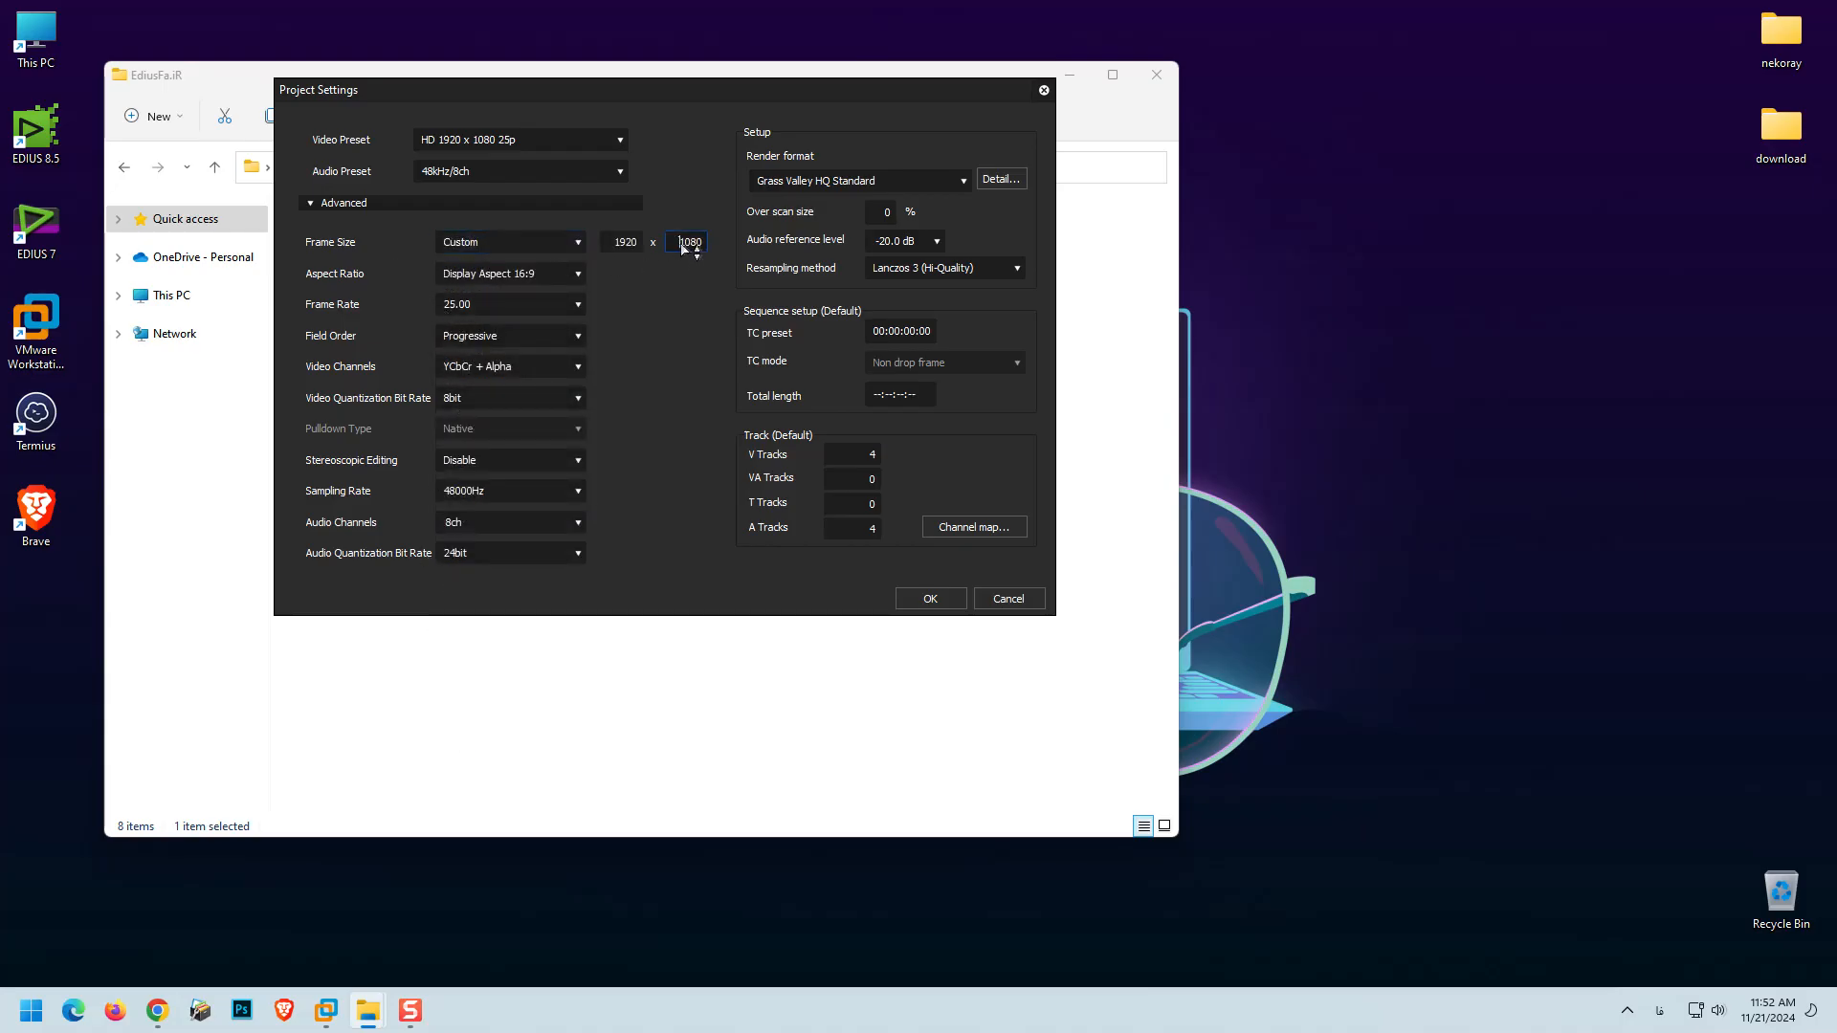
left_click(622, 247)
left_click_drag(612, 246, 647, 248)
type("1080")
left_click(674, 246)
left_click(621, 245)
left_click(475, 149)
left_click(473, 141)
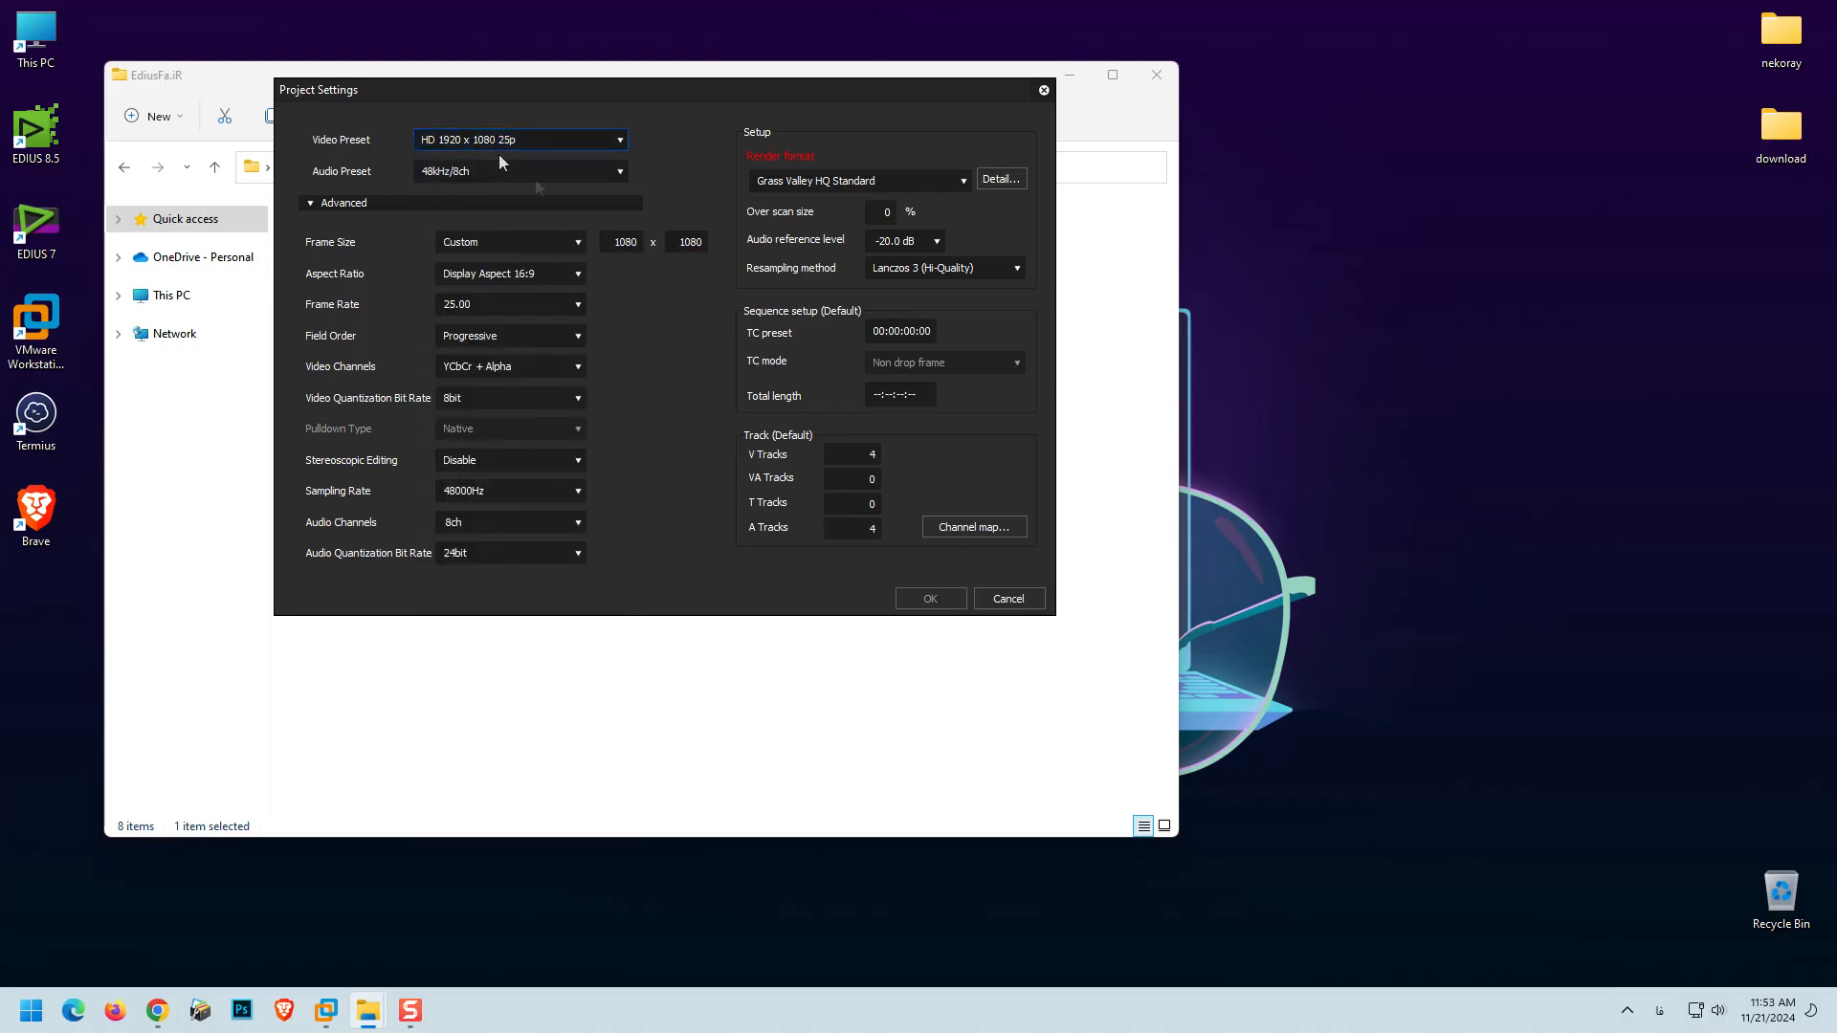
left_click(677, 245)
type("1920")
- Set the project's aspect ratio to Pixel Aspect 1:1 and check the frame rate options
left_click(475, 276)
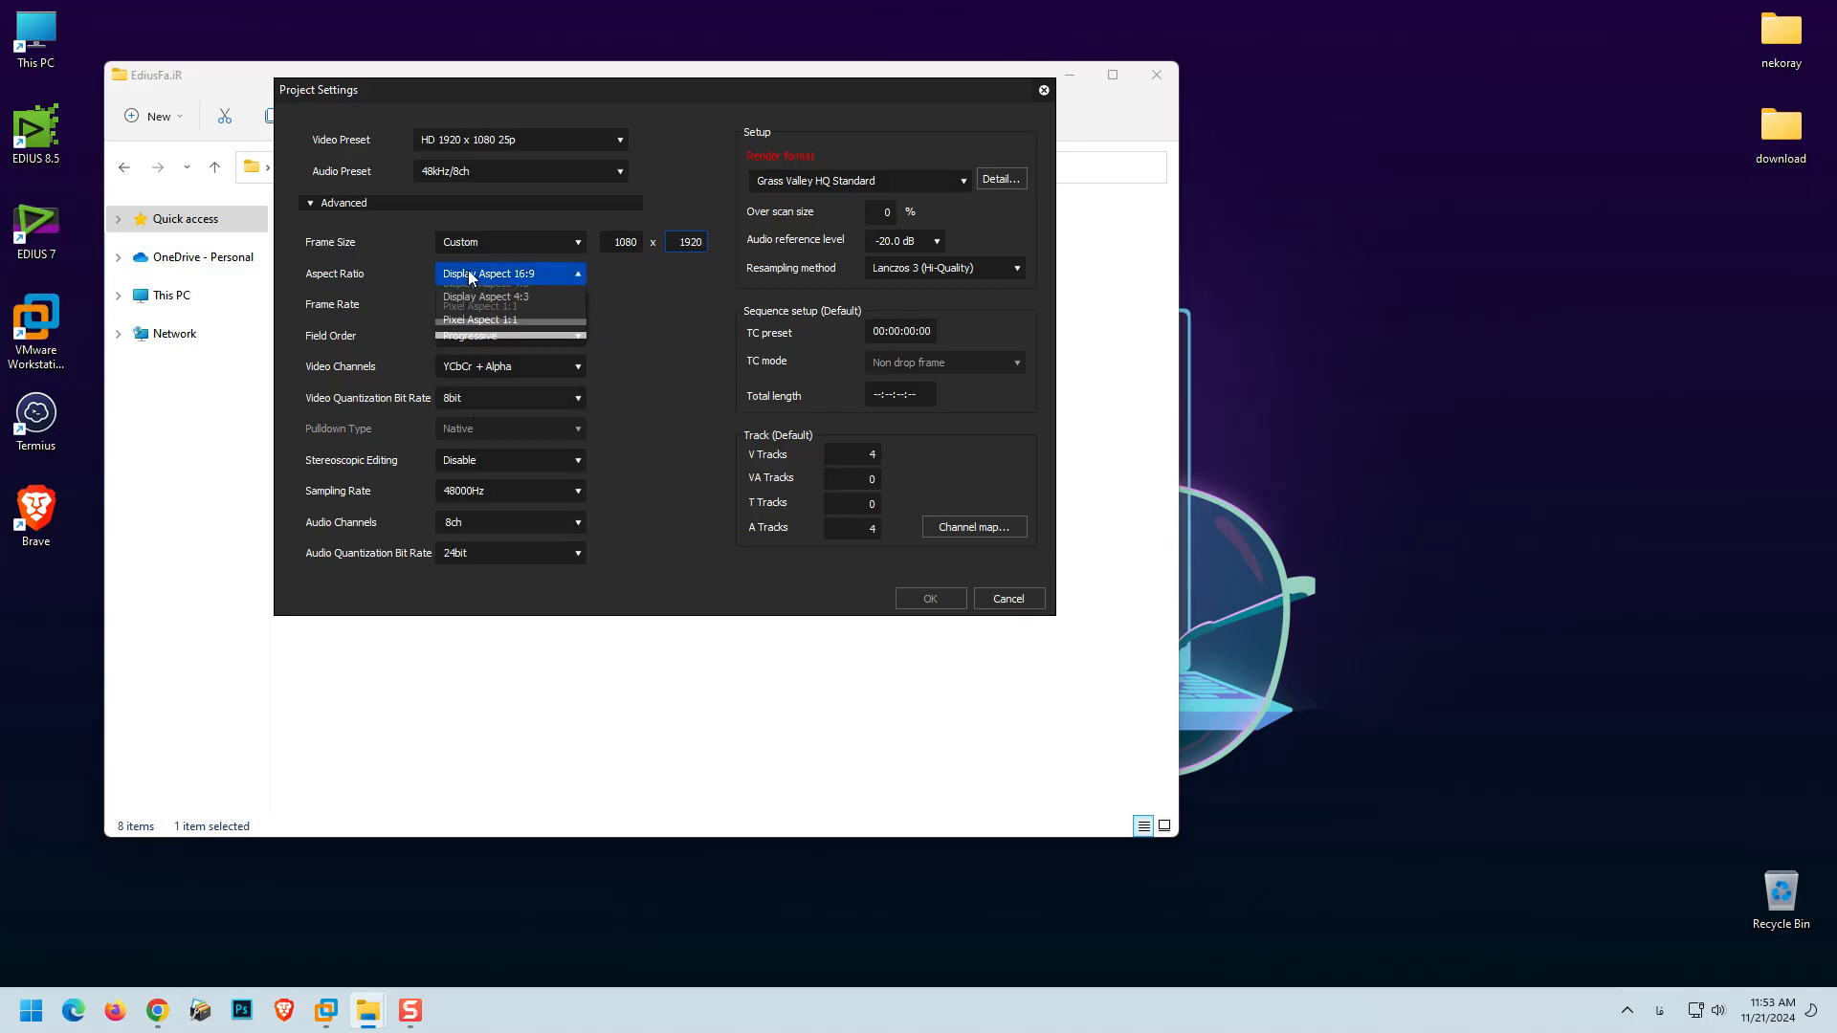
left_click(335, 278)
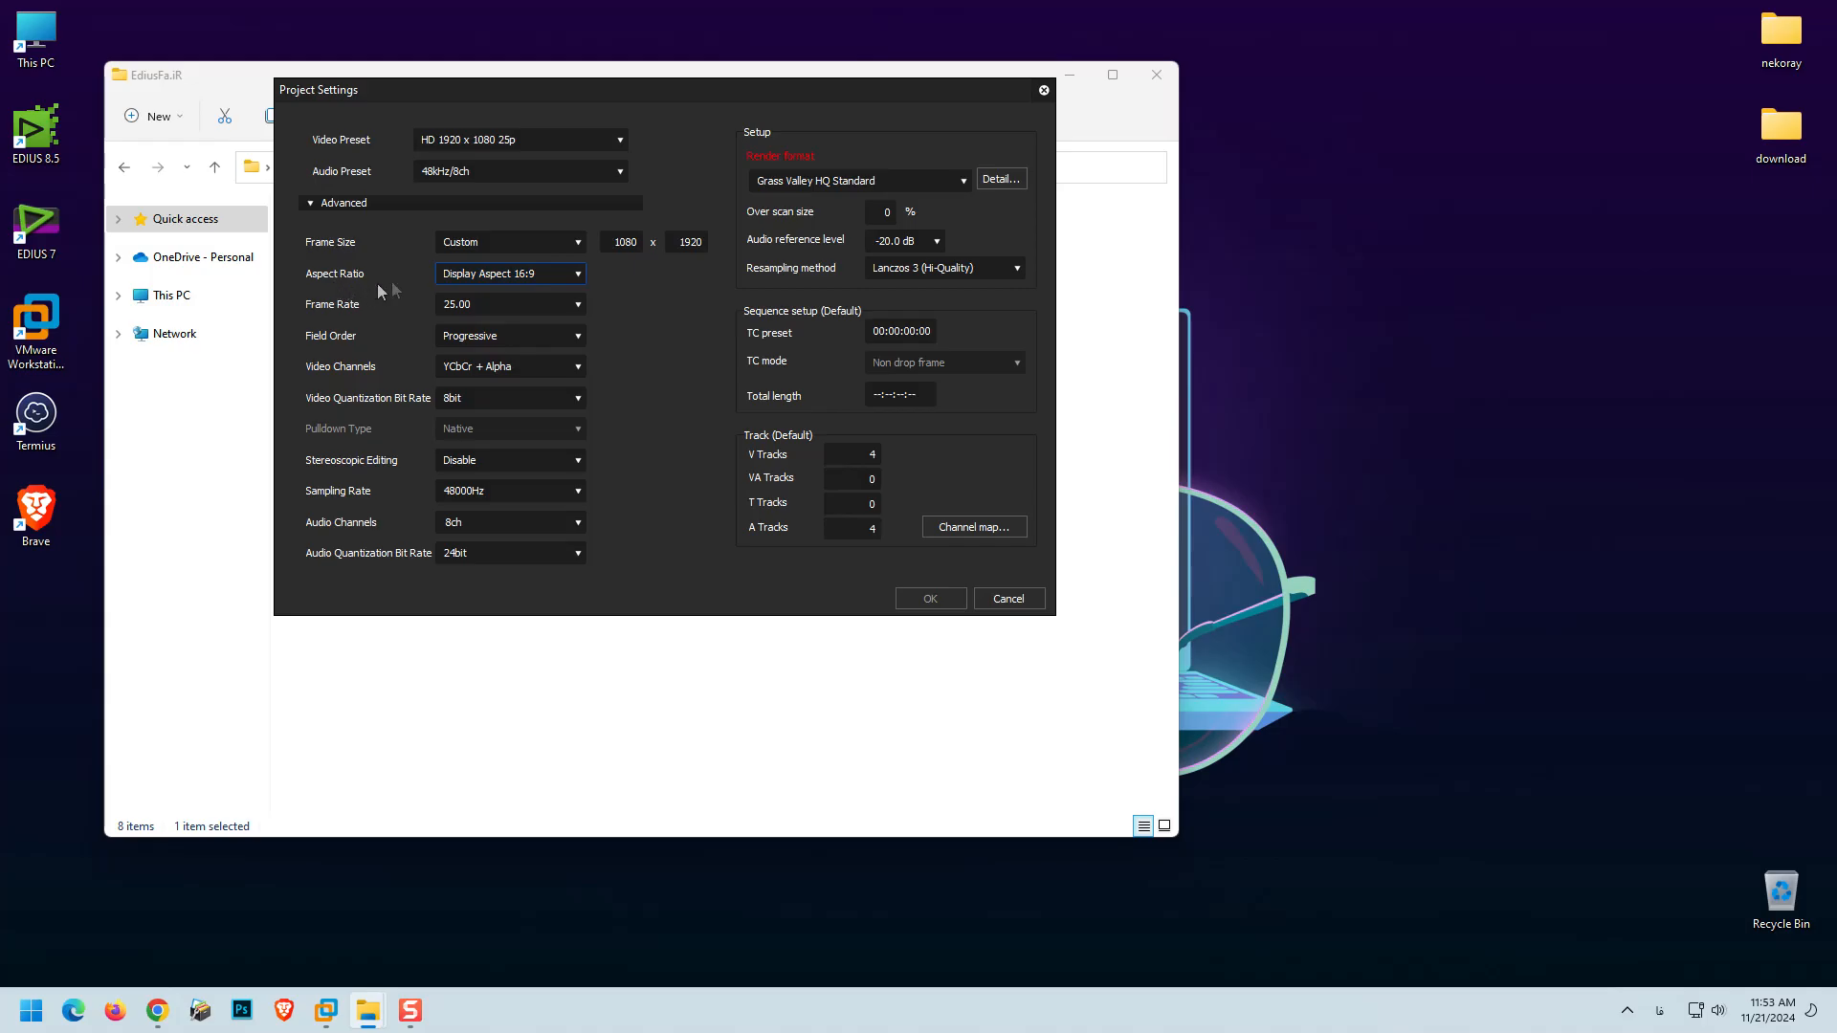
left_click(475, 277)
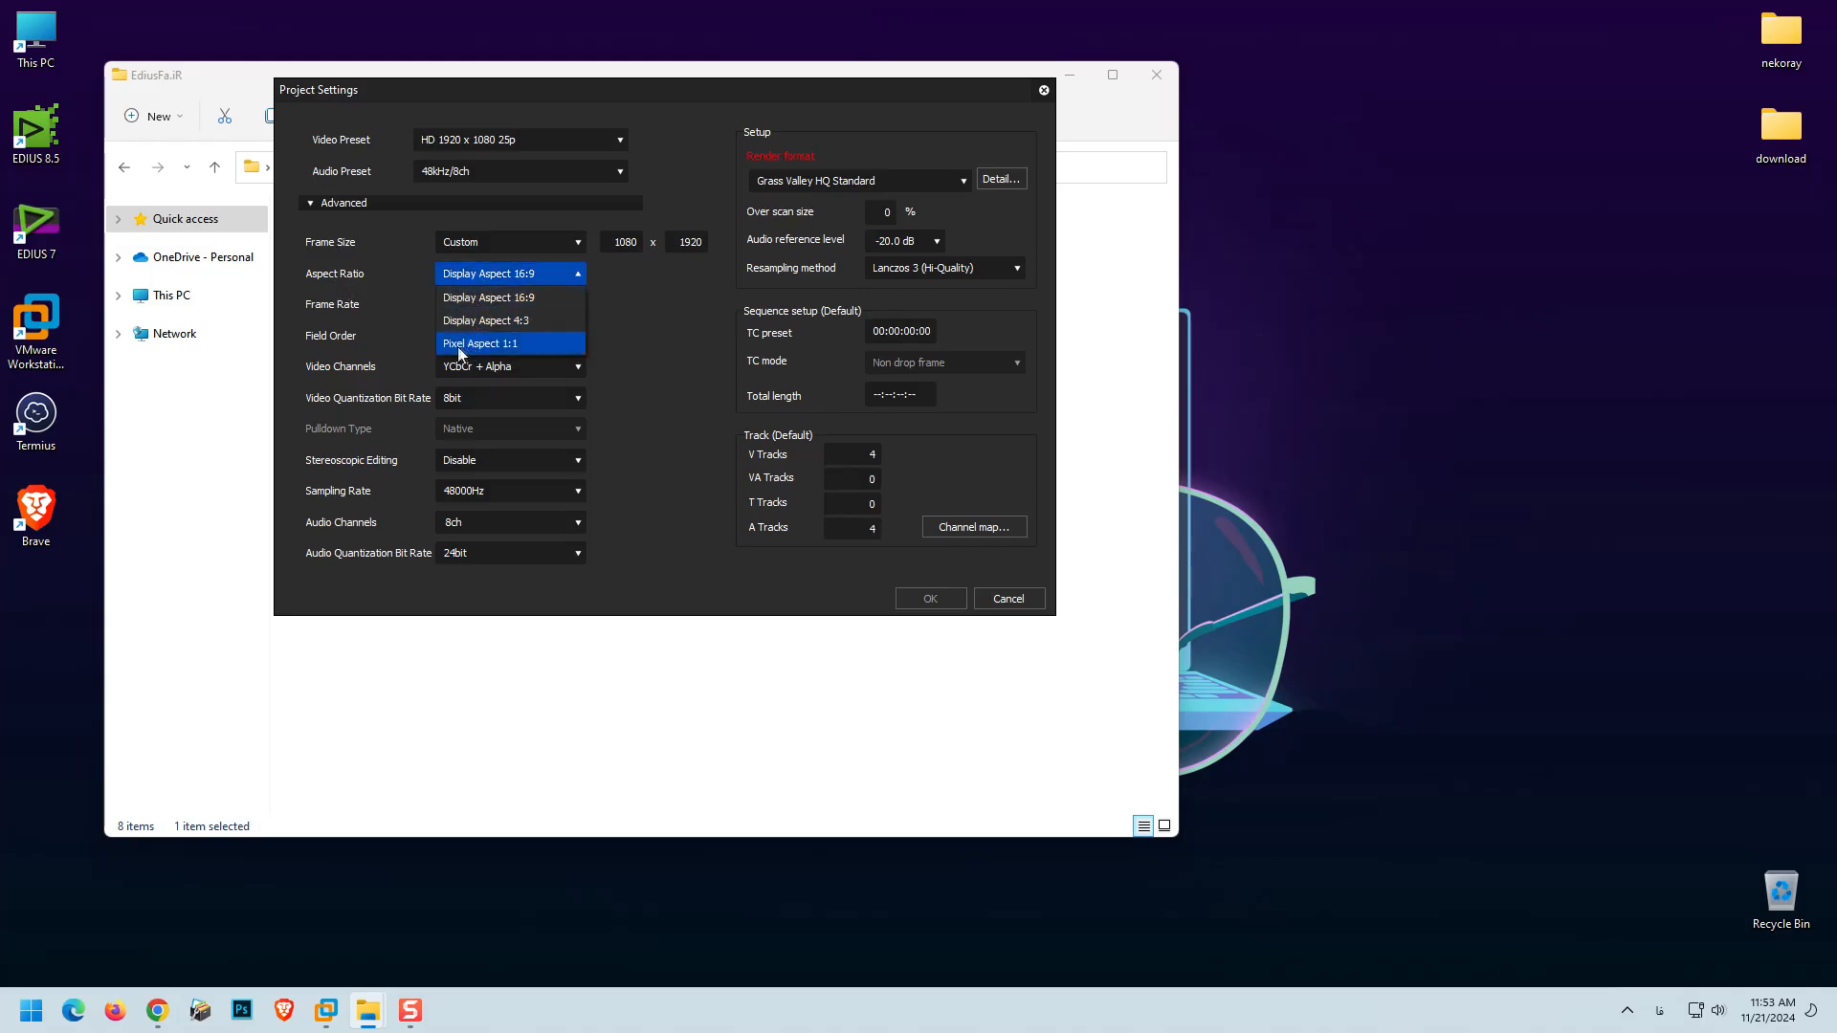
left_click(472, 347)
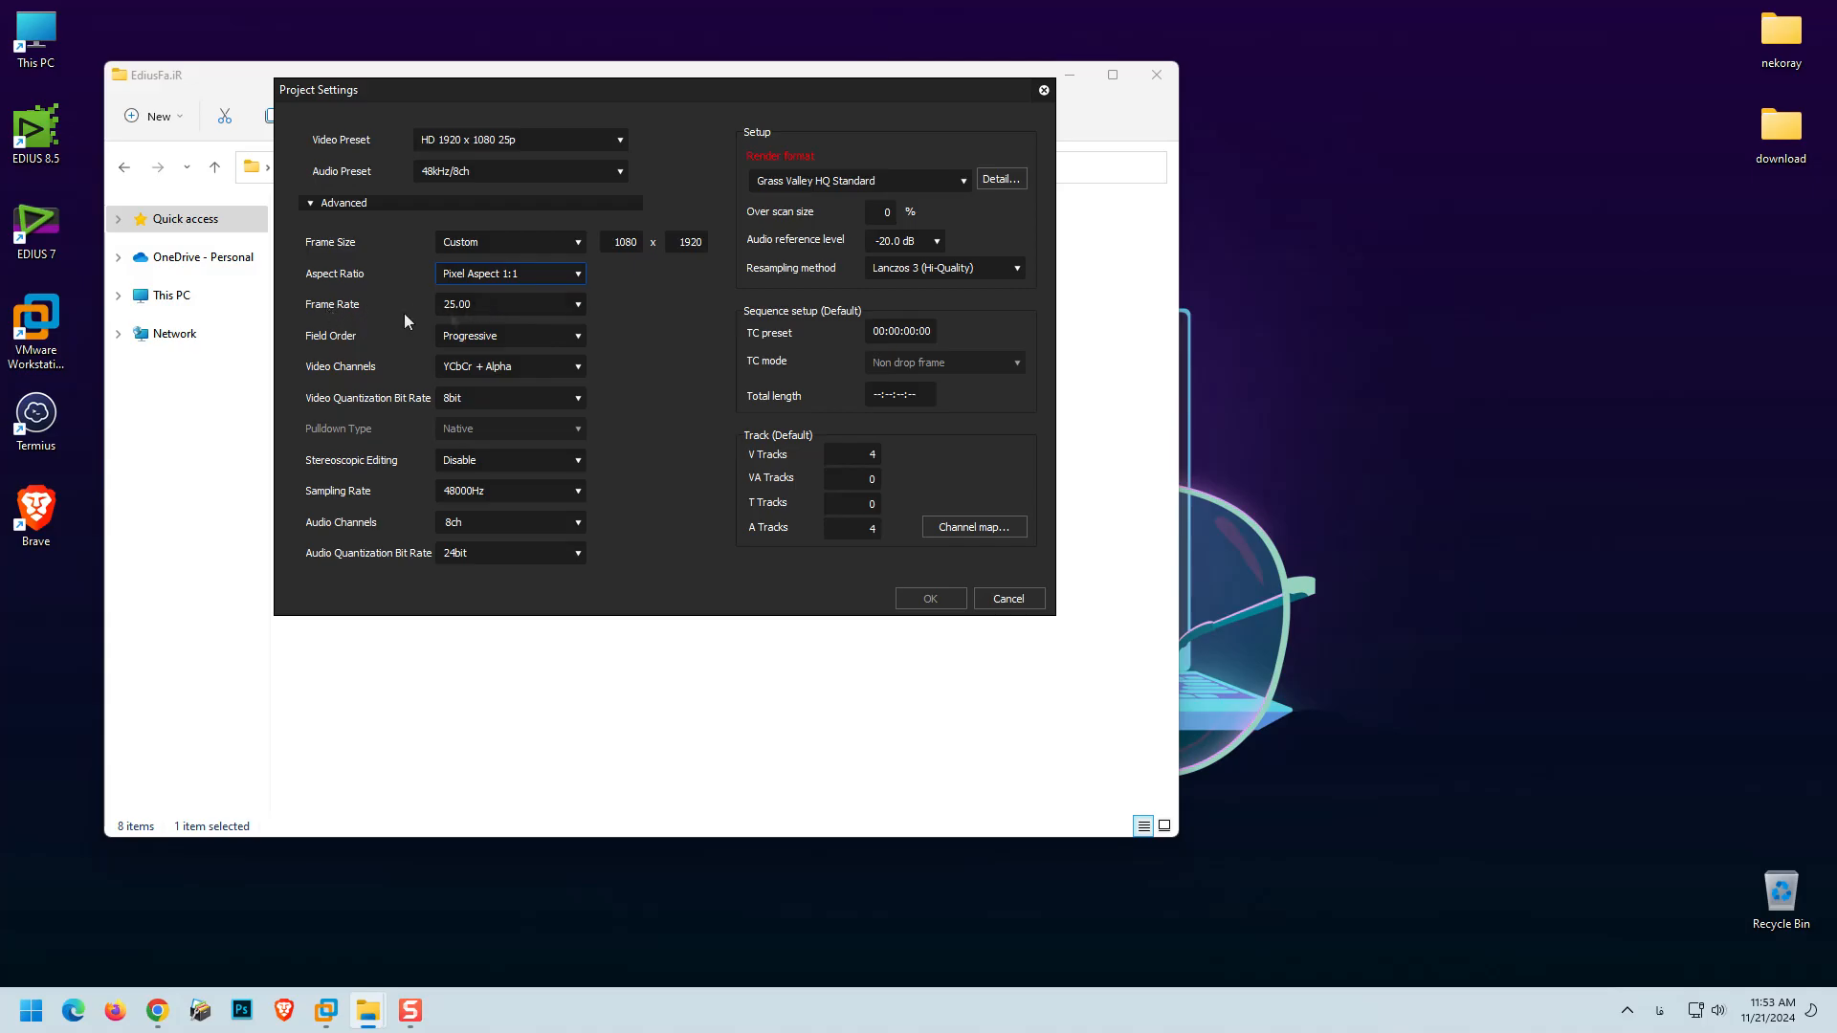
left_click(479, 307)
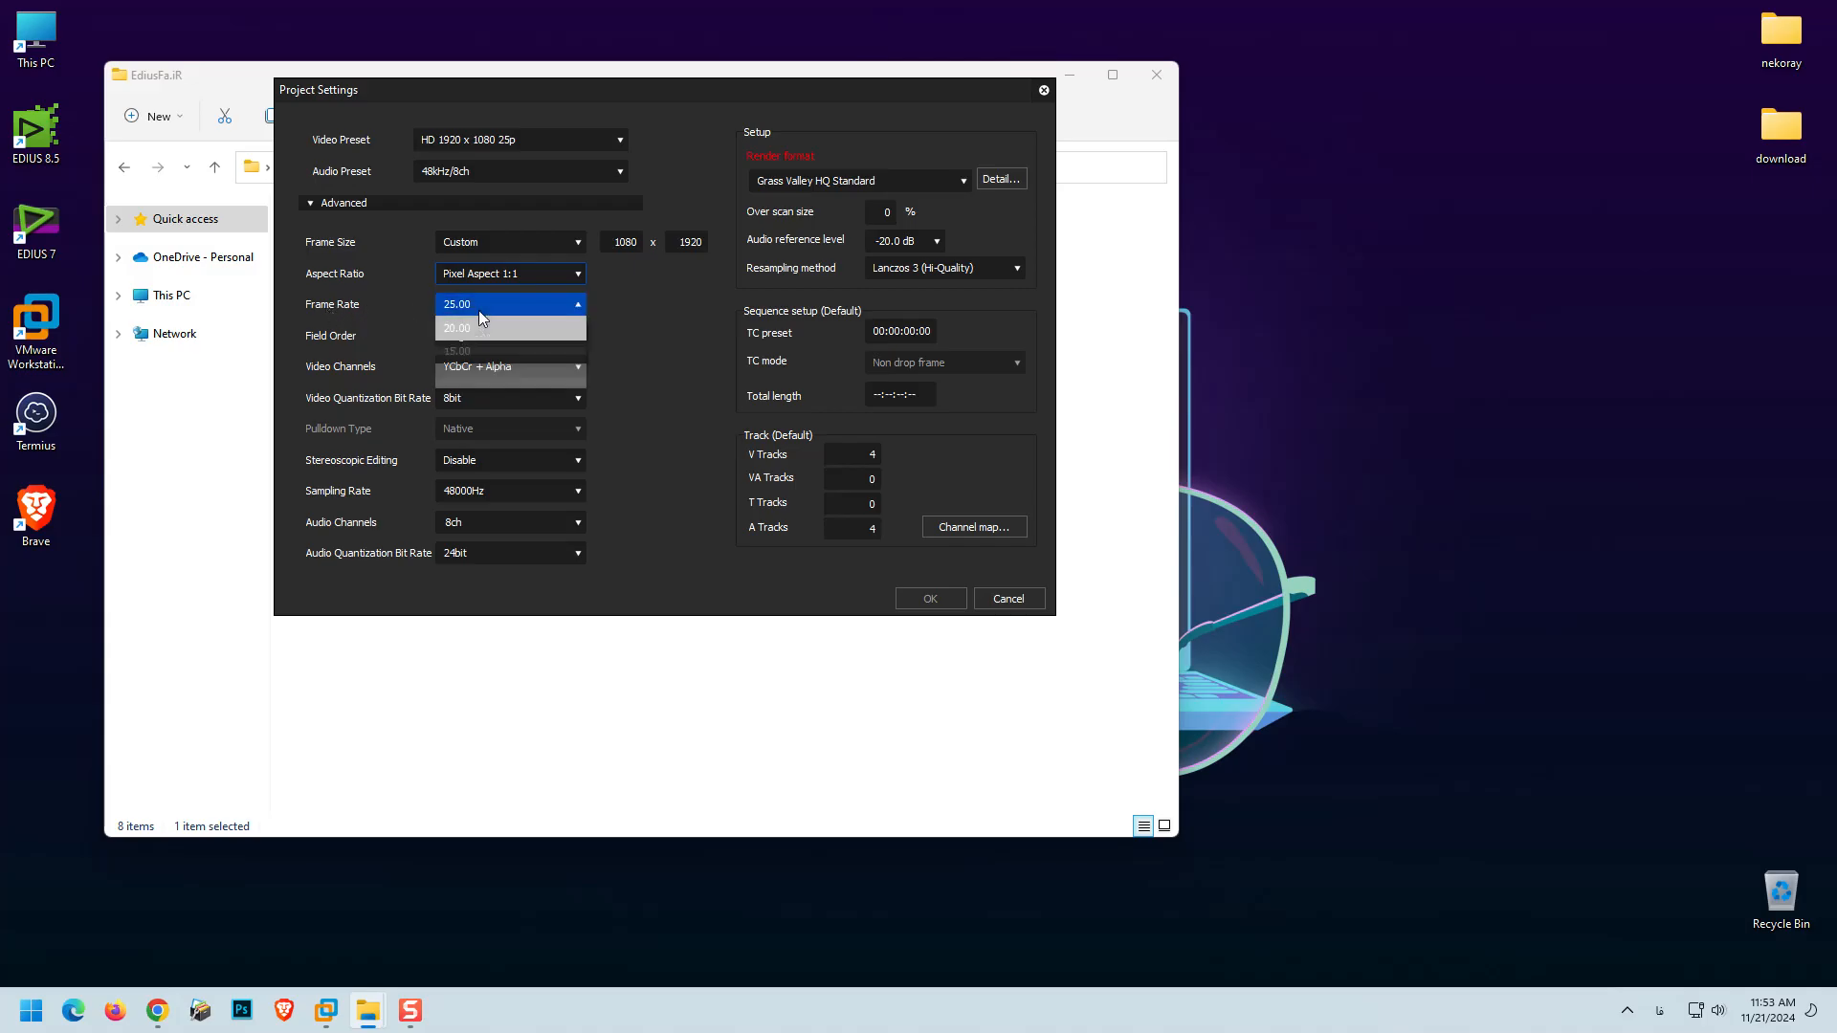
left_click(688, 368)
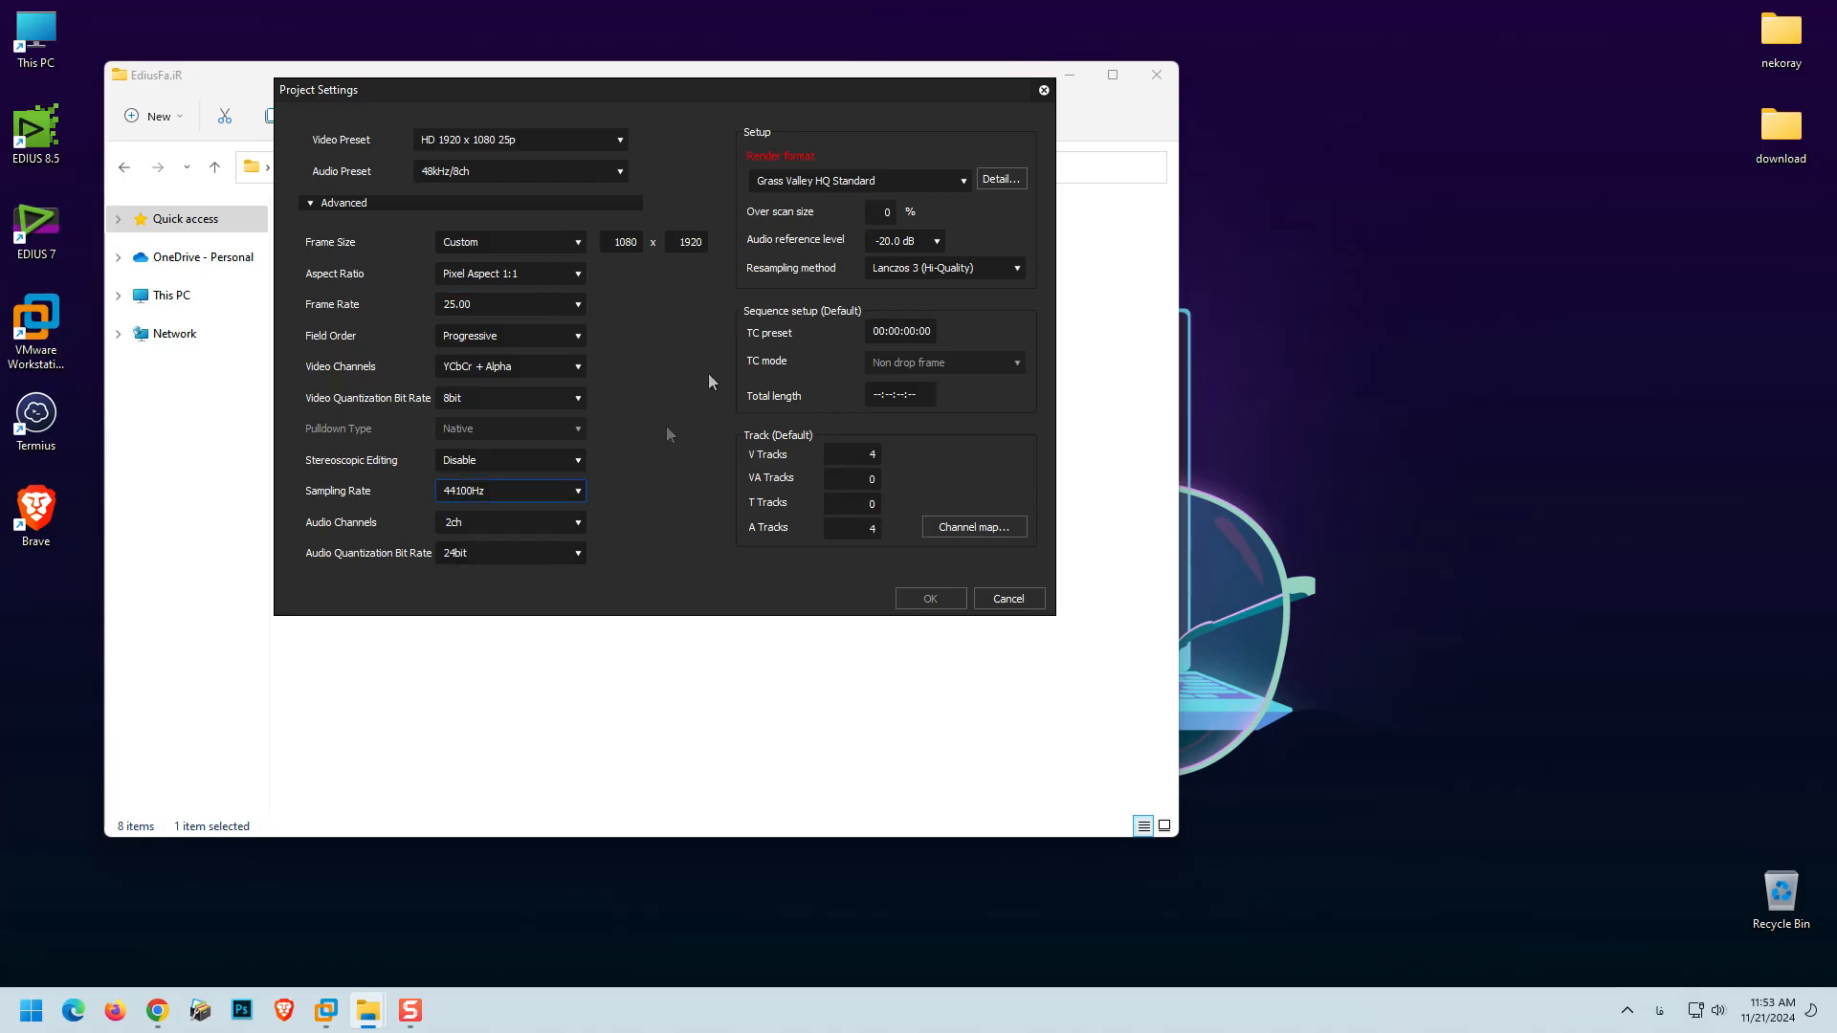
- Set the render format to Grass Valley HQX Fine and create the project with these settings
left_click(784, 183)
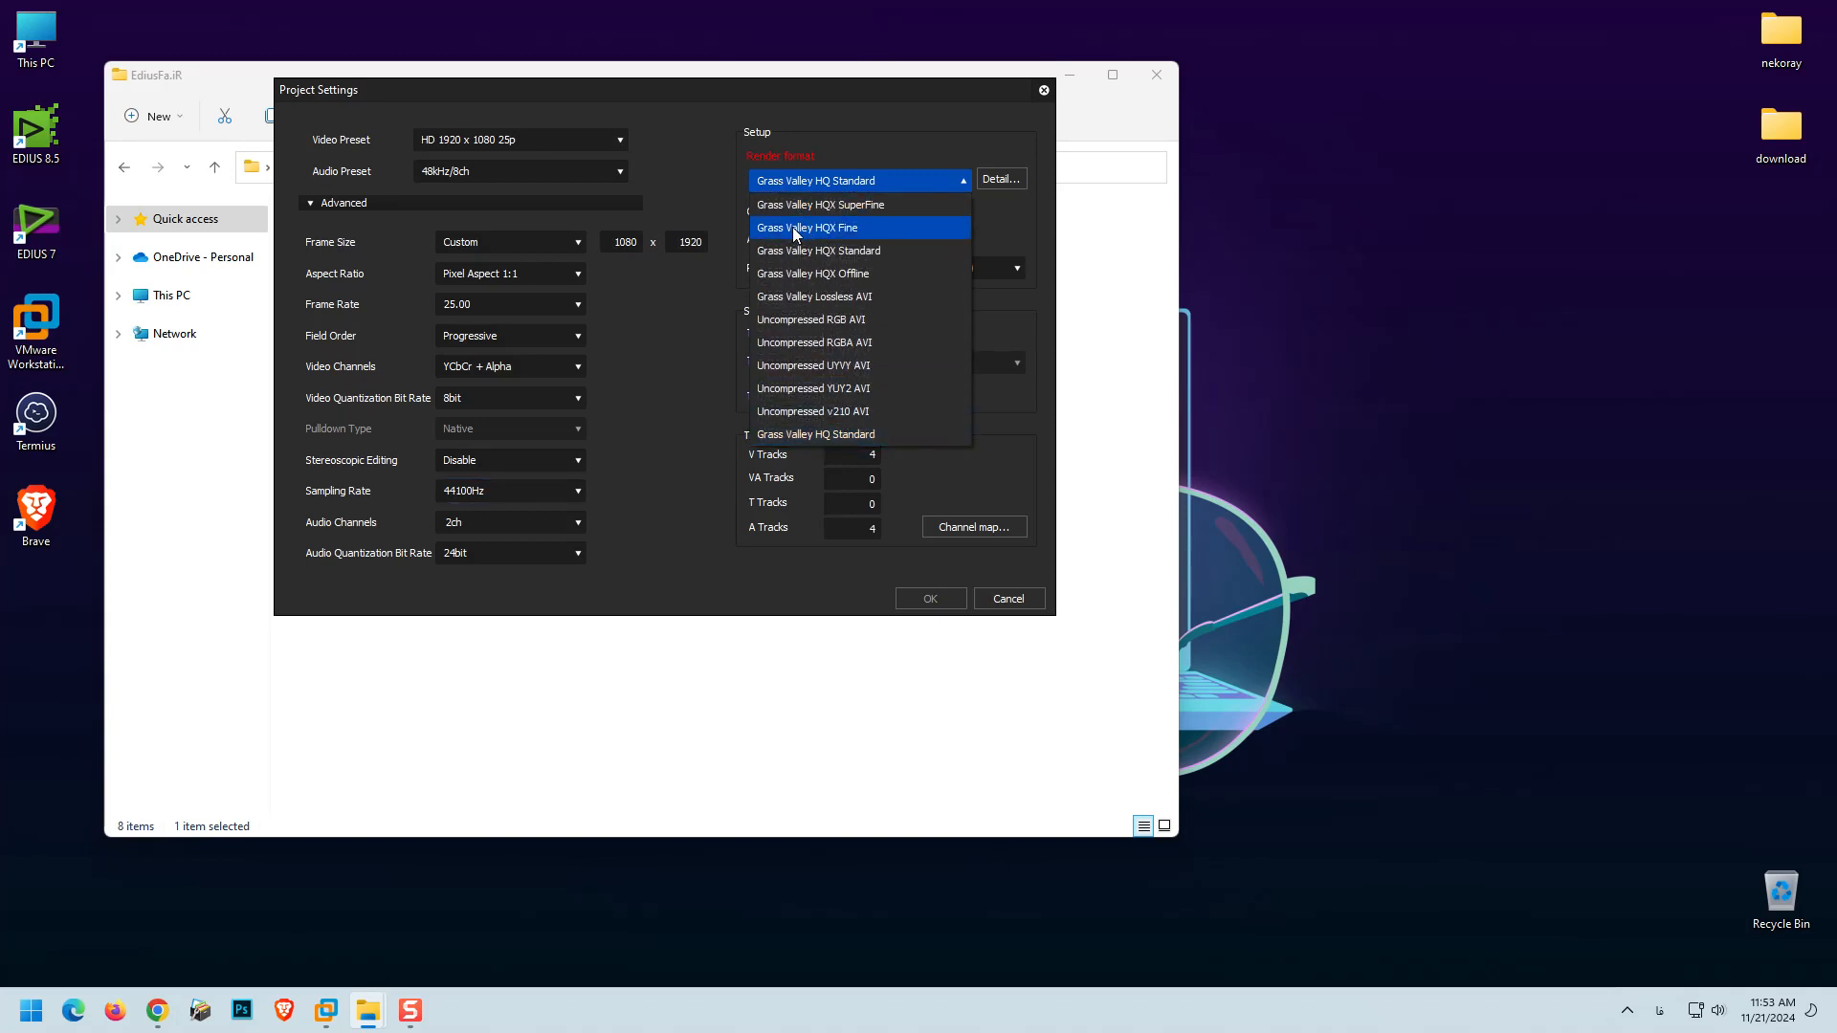
left_click(853, 154)
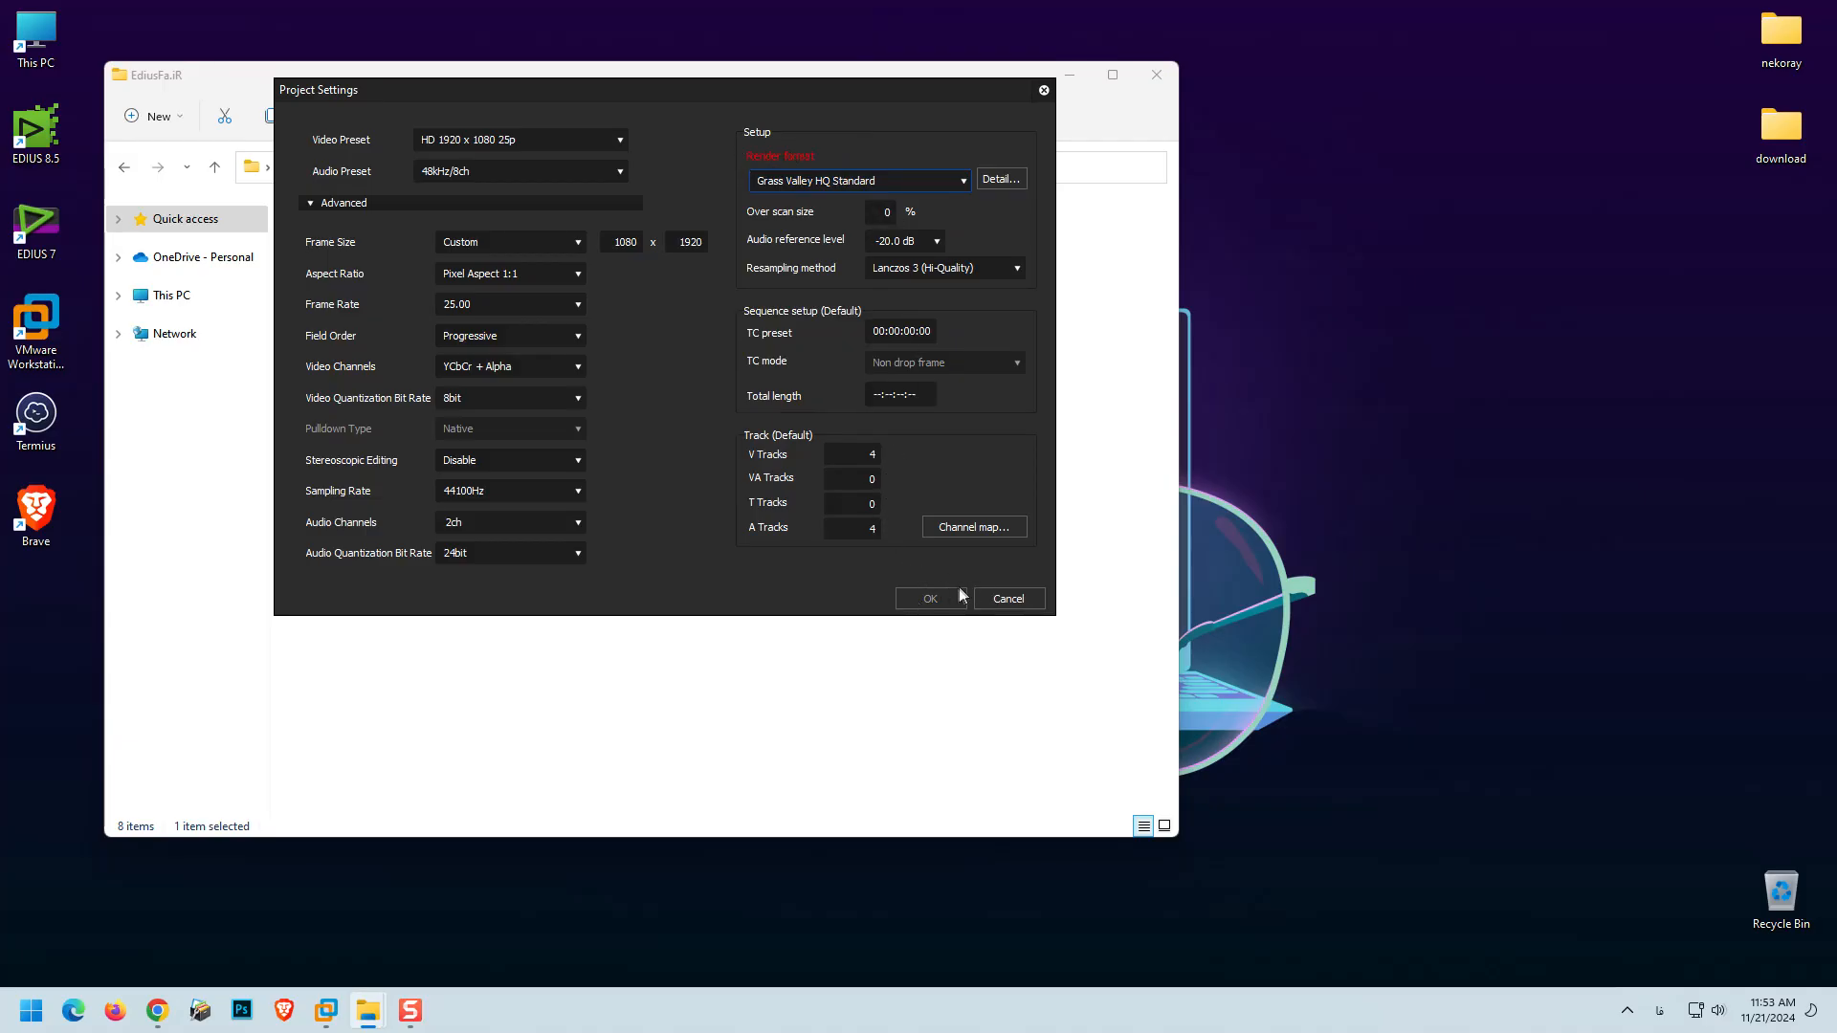
left_click(781, 187)
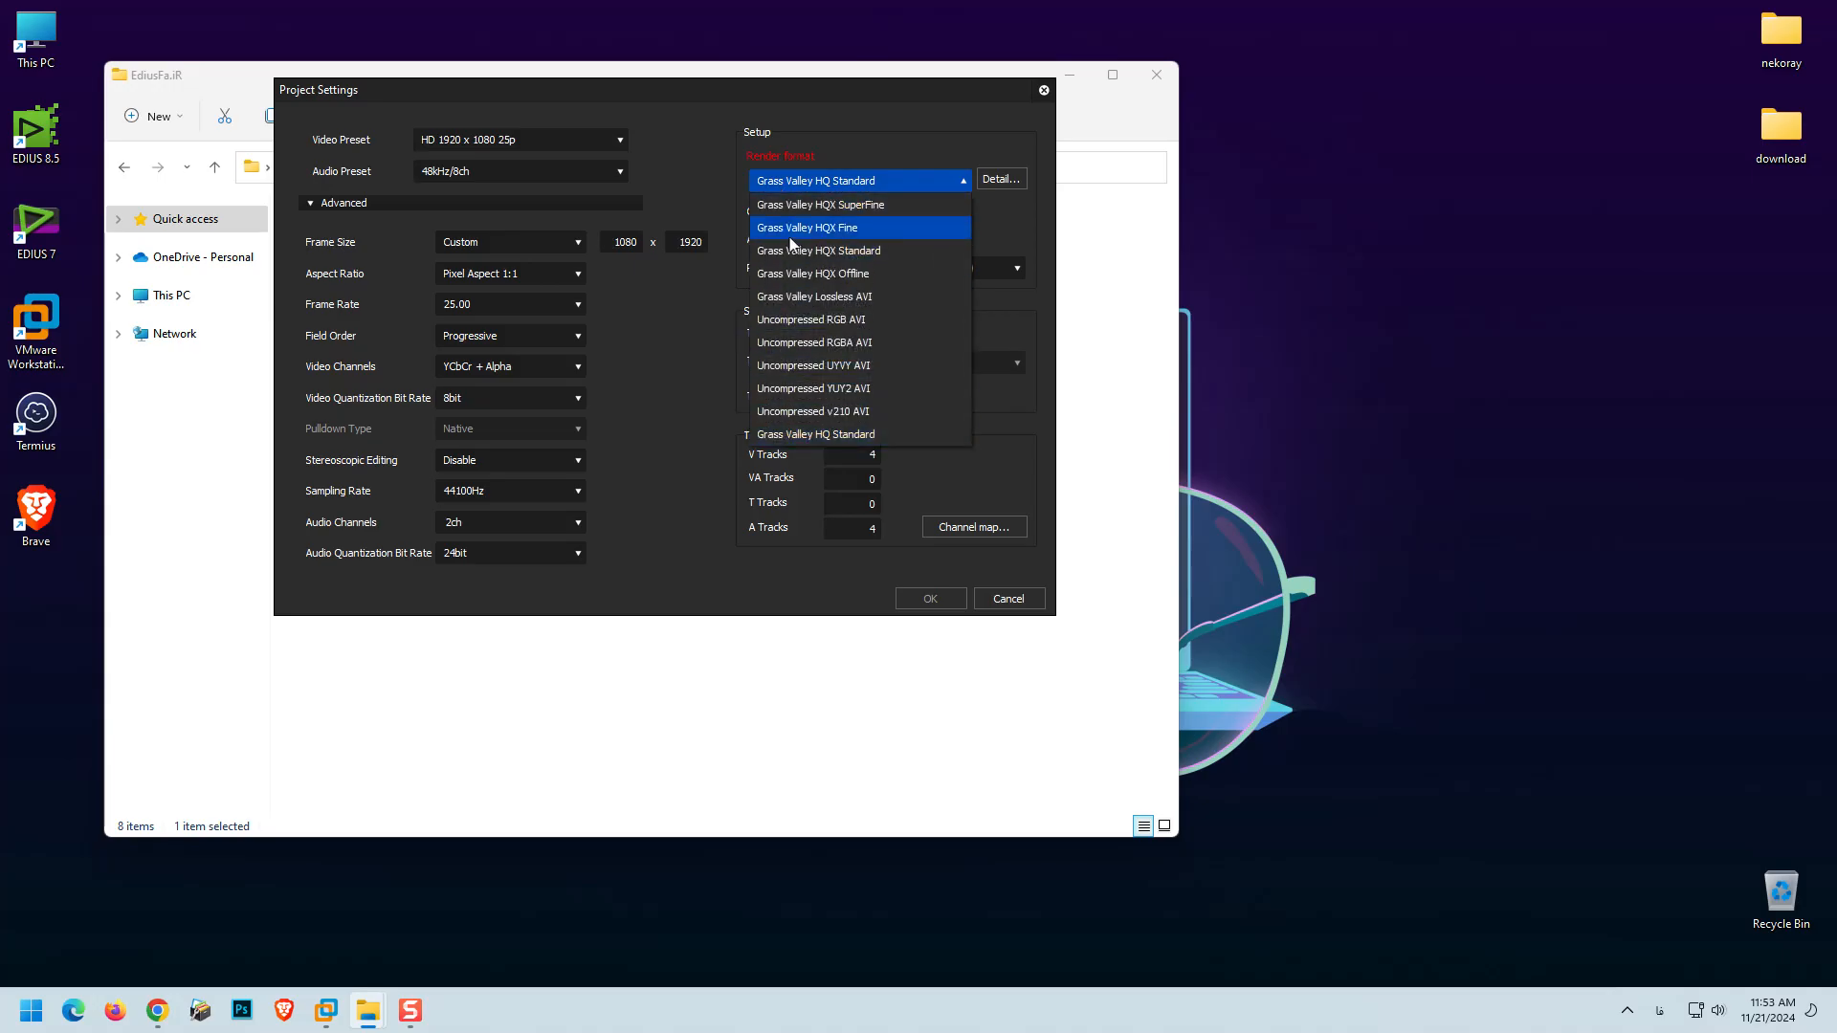
left_click(829, 233)
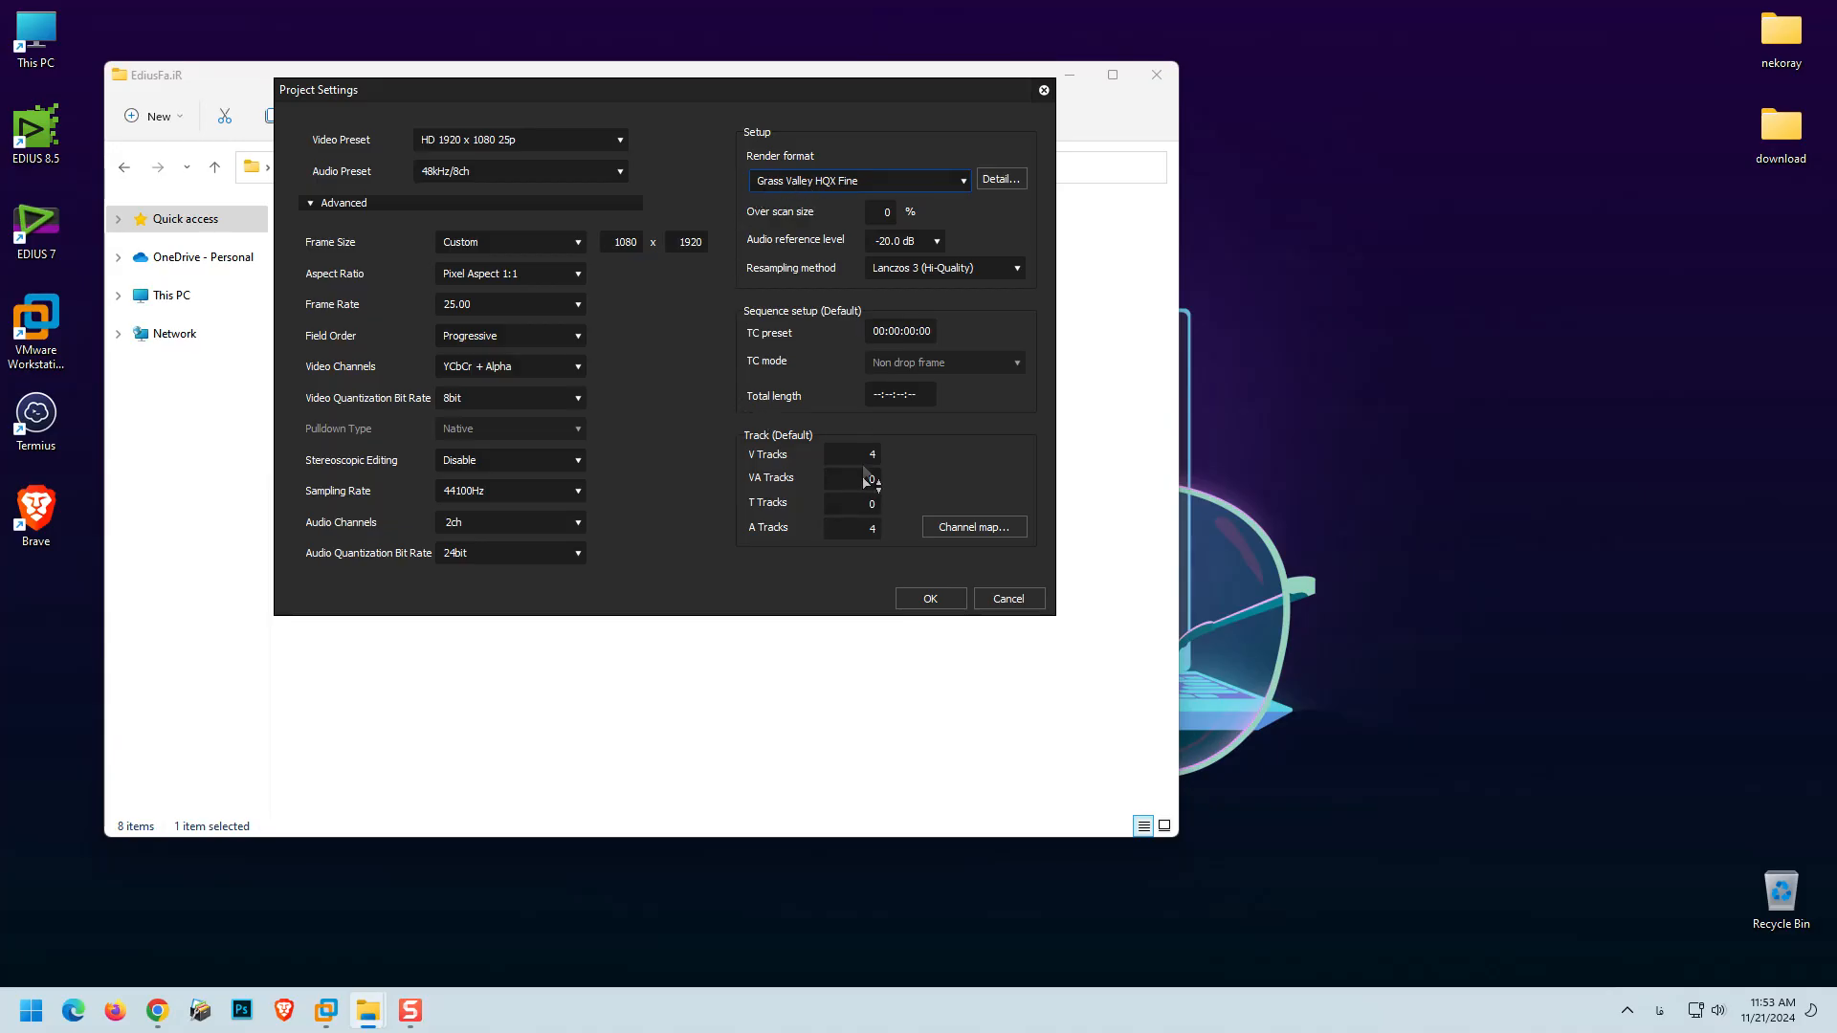
left_click(930, 600)
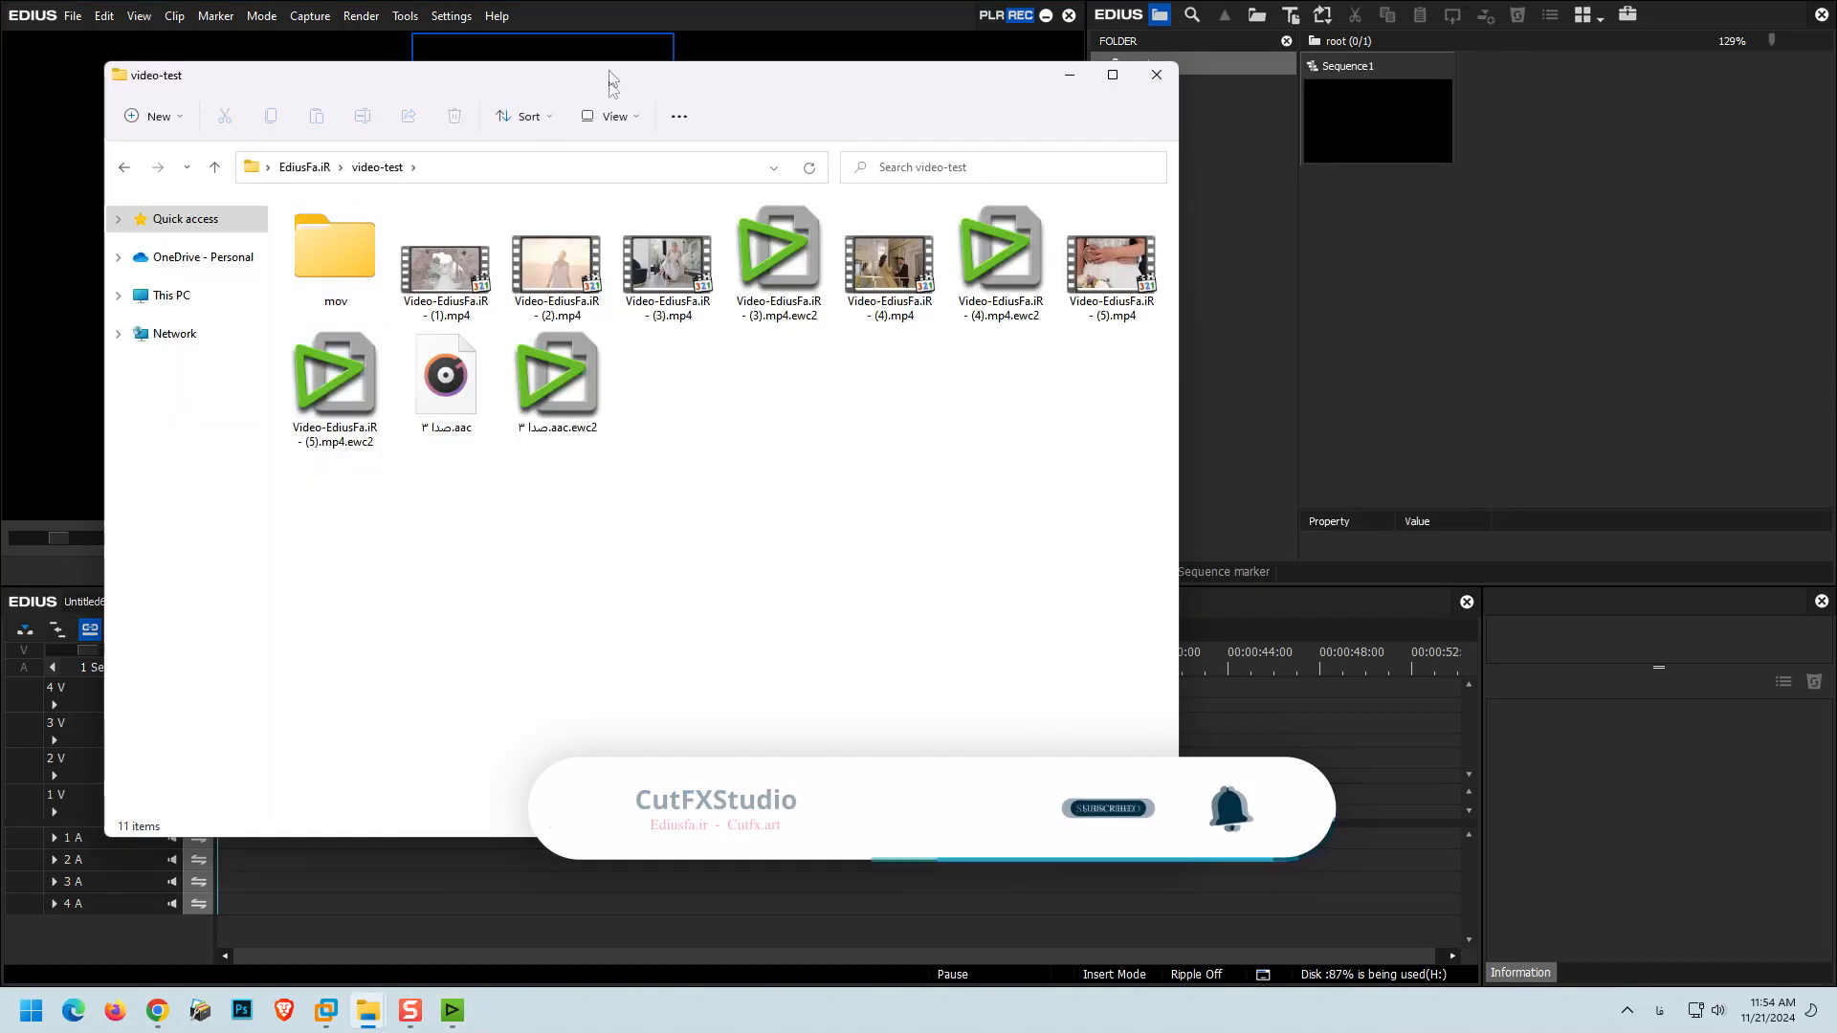
- Import Video-EdiusFa.iR - (4).mp4 from the video-test folder into the bin and place it at the start of track 2 V
left_click_drag(612, 80, 549, 125)
left_click_drag(833, 361, 1546, 371)
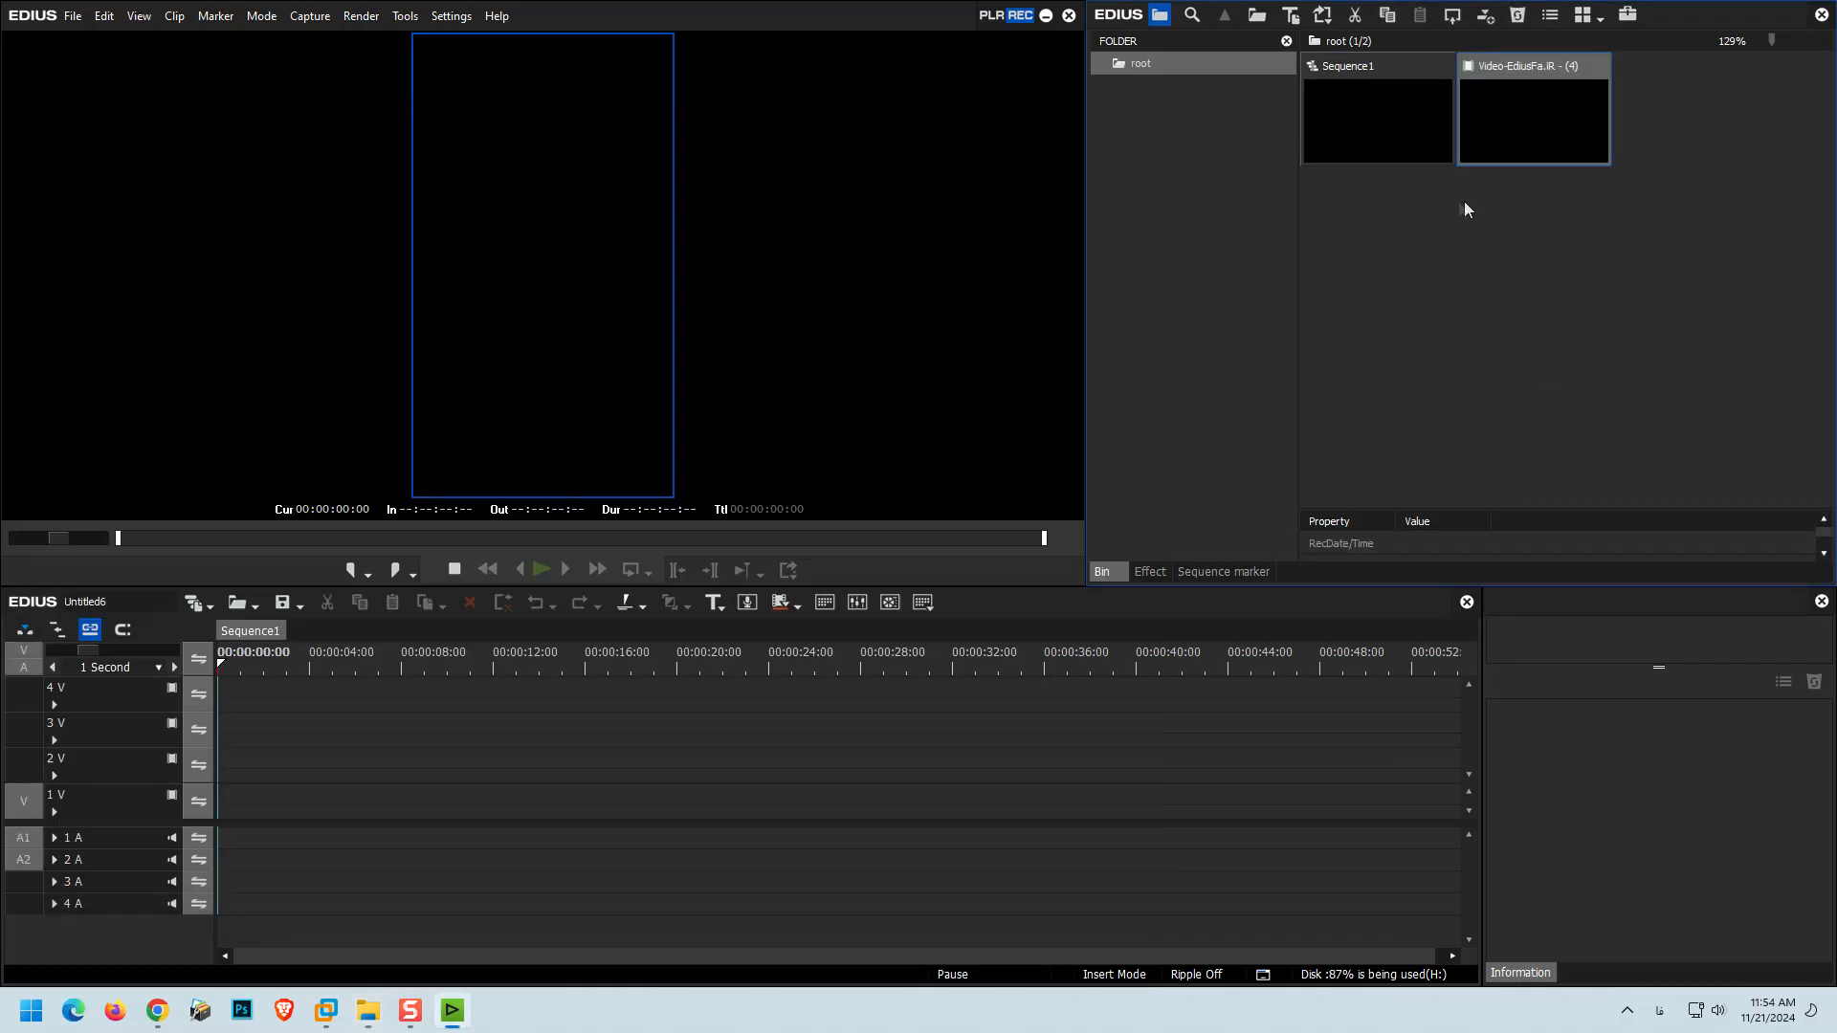
left_click_drag(1132, 514, 240, 761)
- Shorten the clip on track 2 V to about 1 min 13 s and position the playhead at 00:00:22:19
left_click_drag(347, 655, 520, 676)
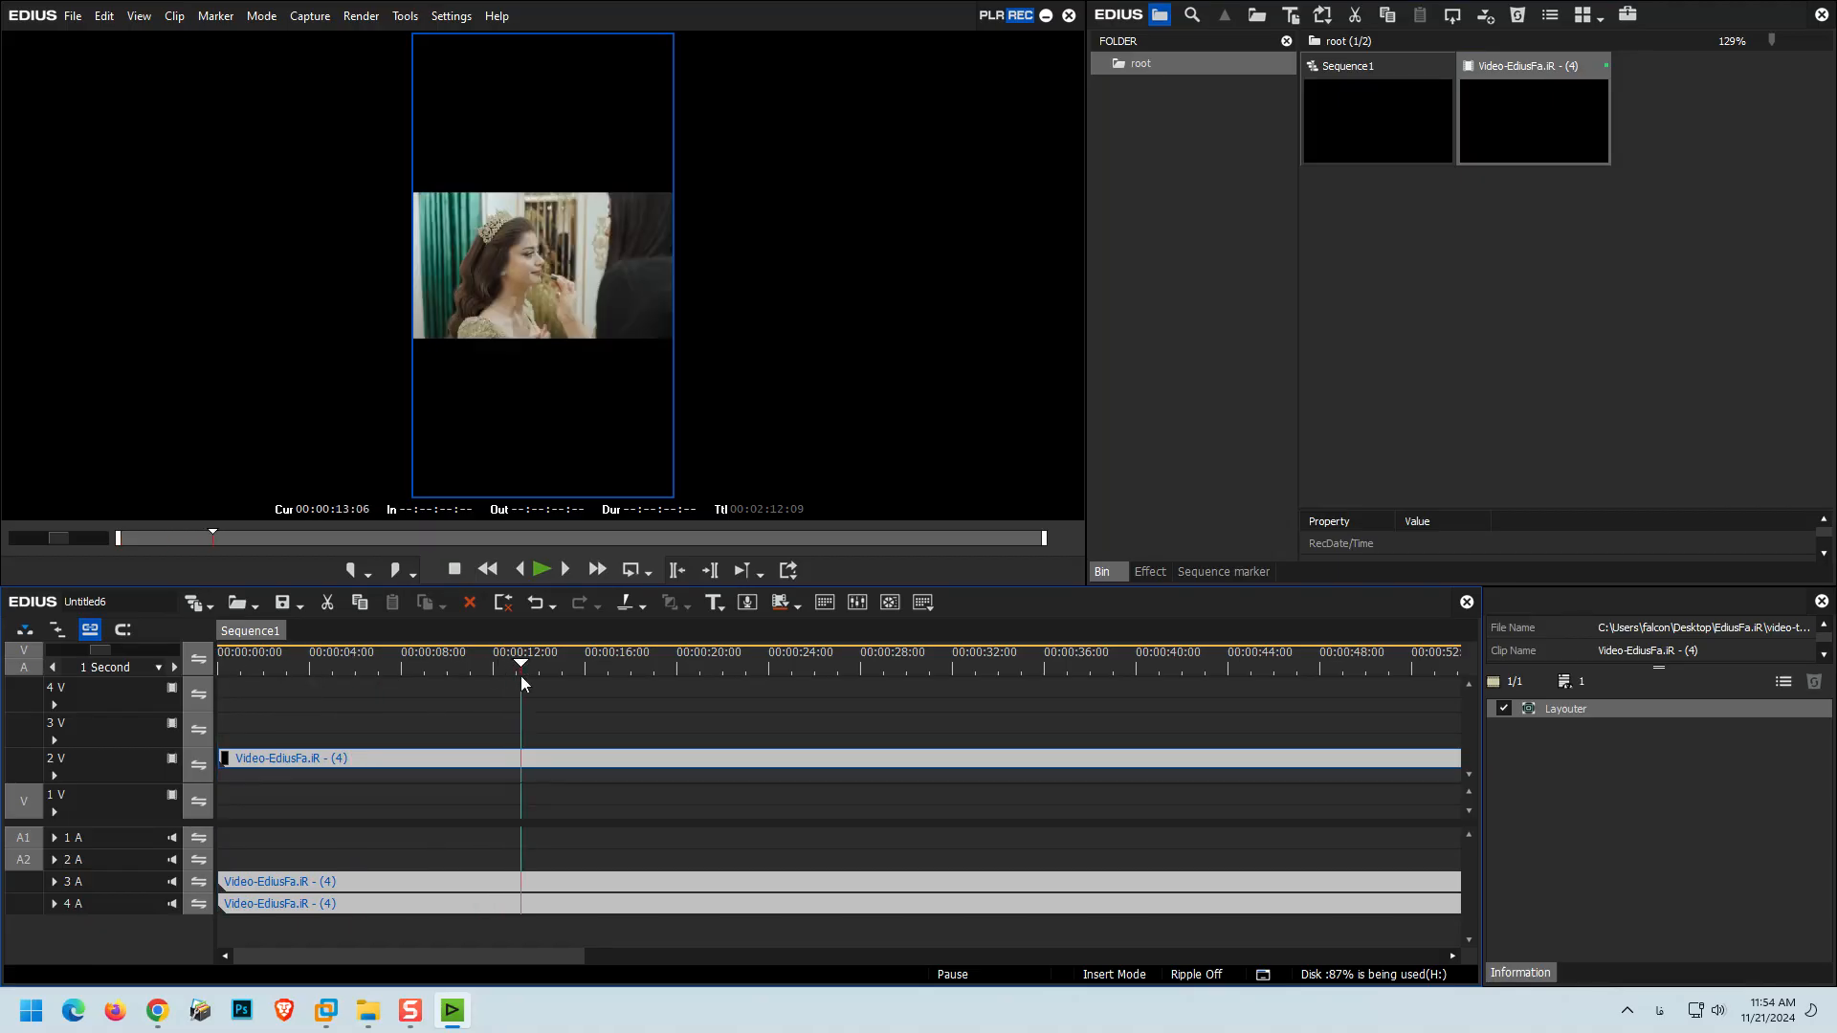
left_click(173, 651)
mouse_move(230, 761)
left_mouse_down()
mouse_move(763, 764)
mouse_move(235, 780)
left_mouse_up()
left_click(425, 667)
left_click_drag(426, 667, 539, 670)
left_click(428, 667)
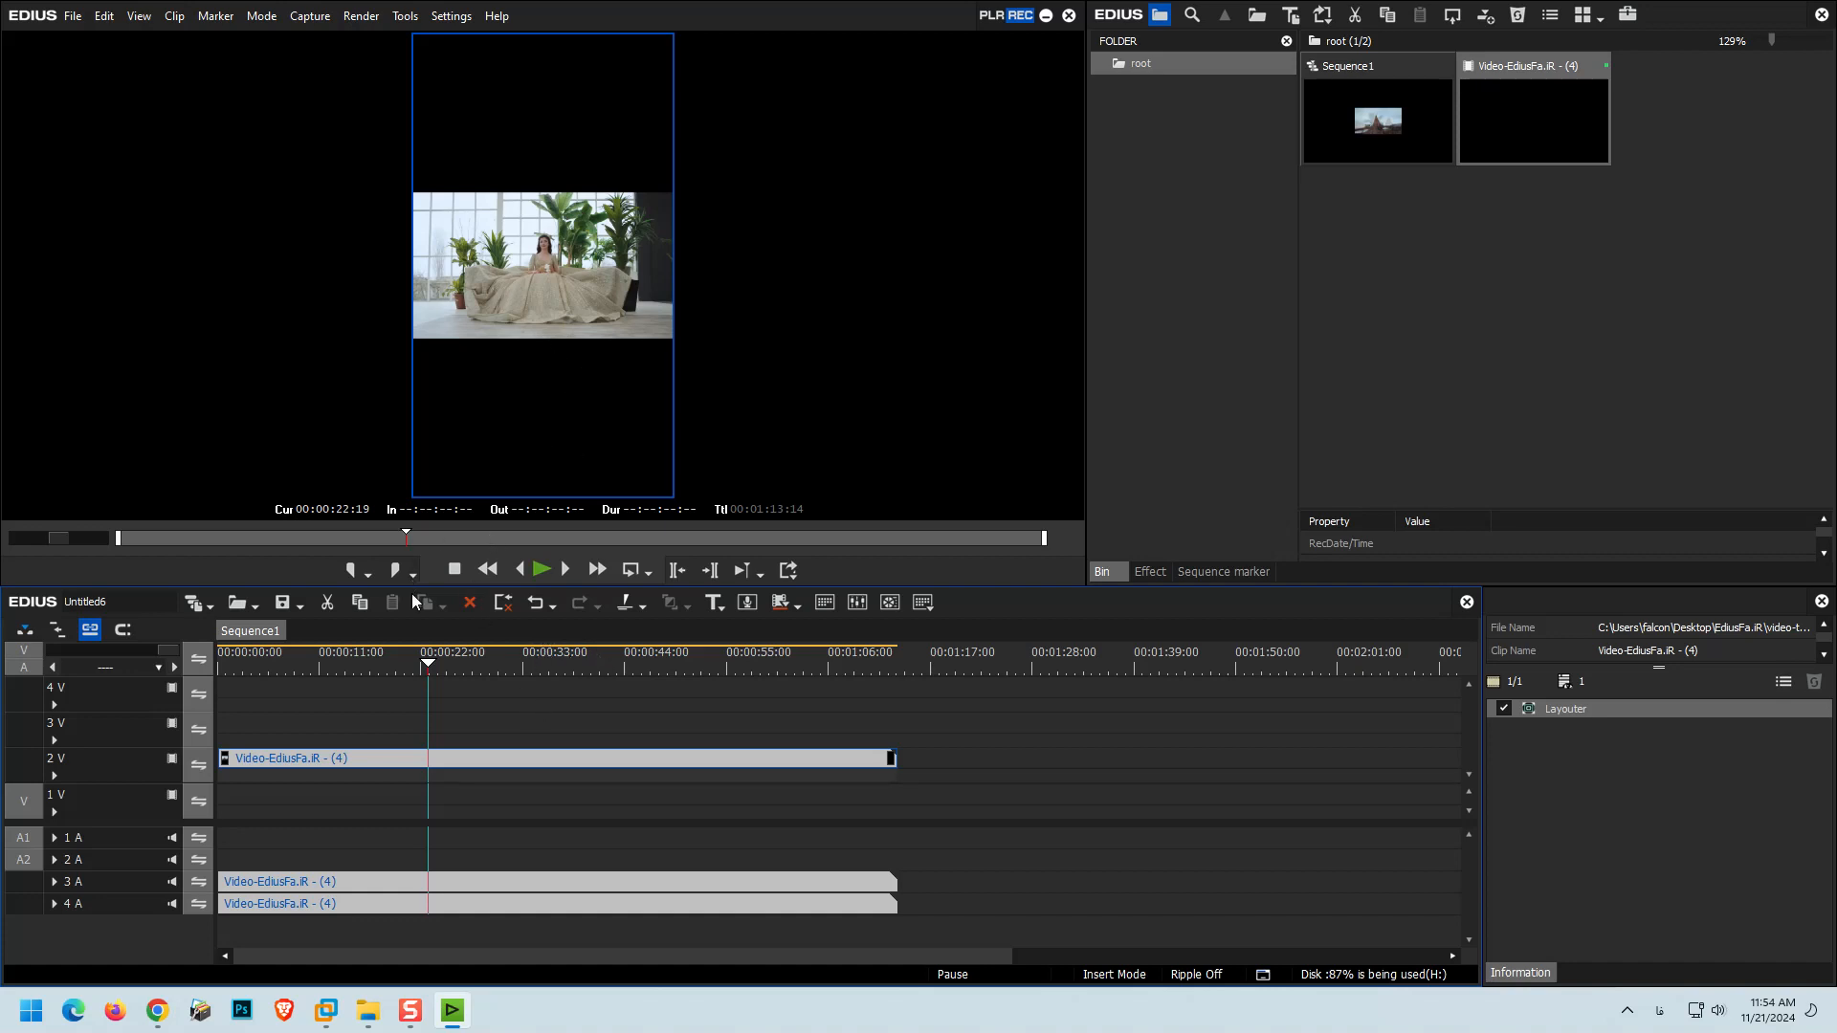
- Apply the Transform video filter to the Video-EdiusFa.iR - (4) clip on track 2 V
left_click(1151, 572)
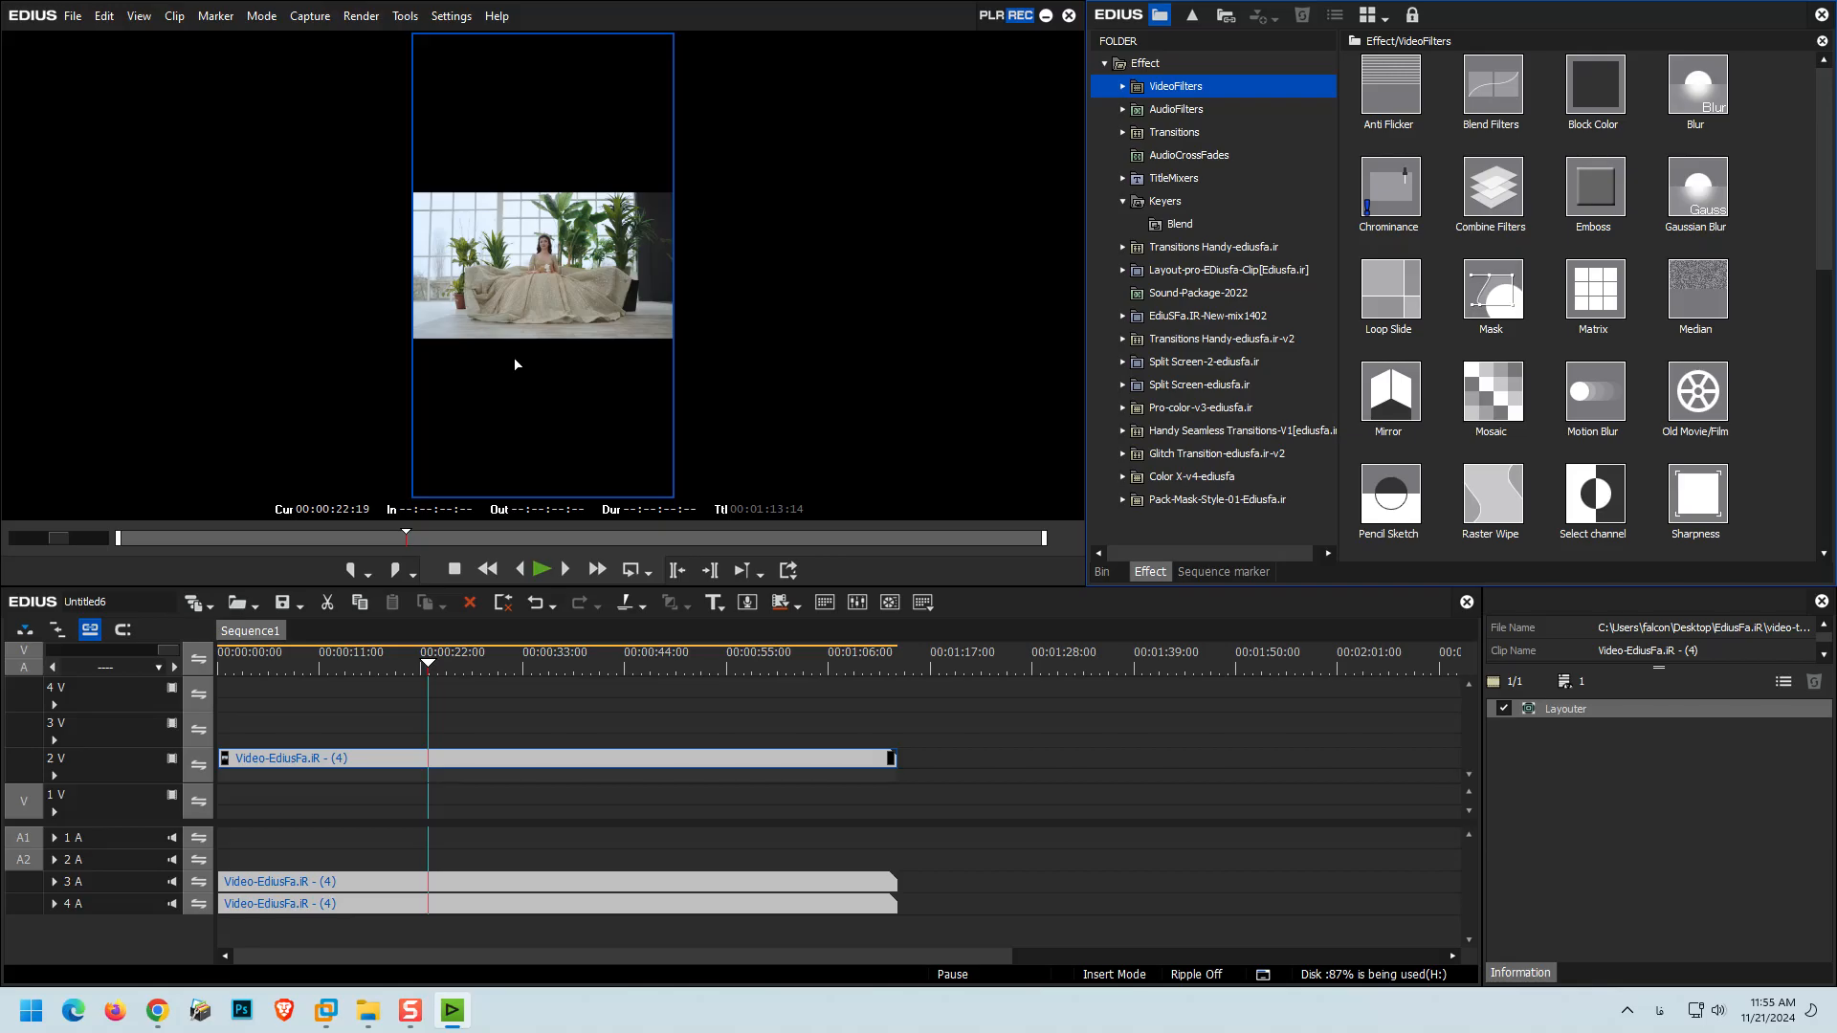
left_click(1756, 383)
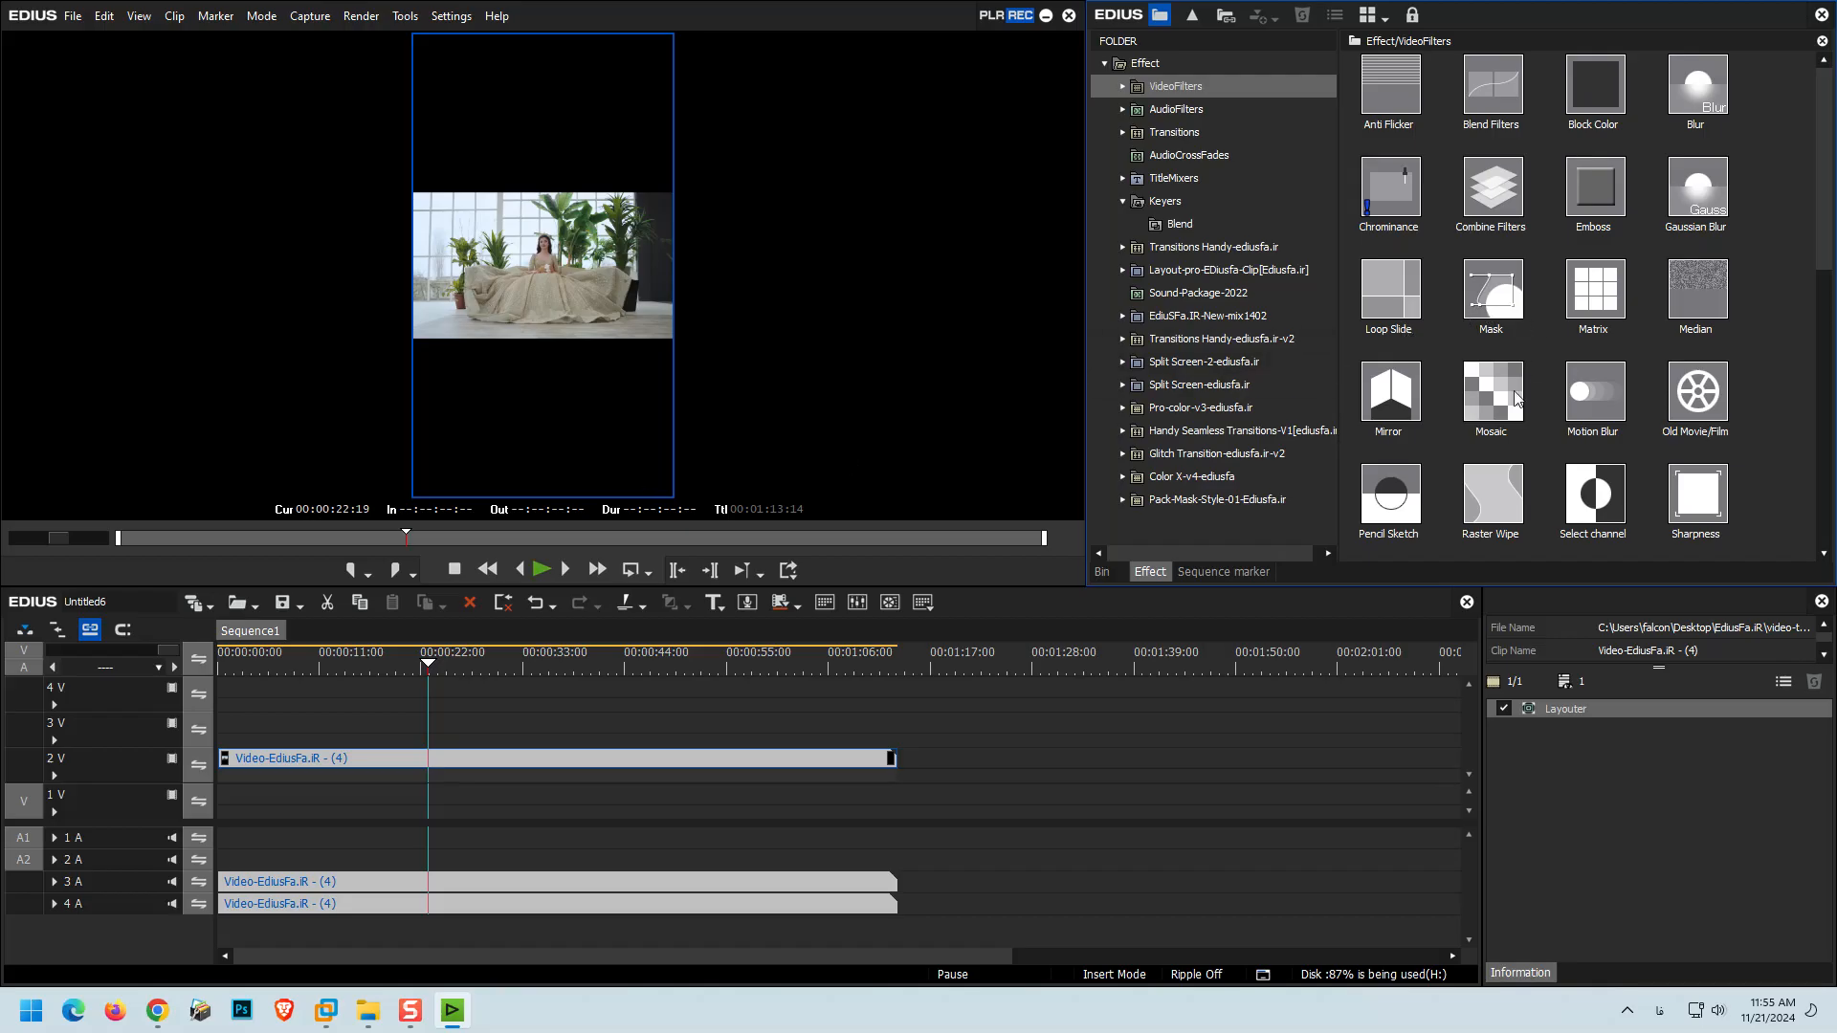
scroll(1505, 390, "down", 3)
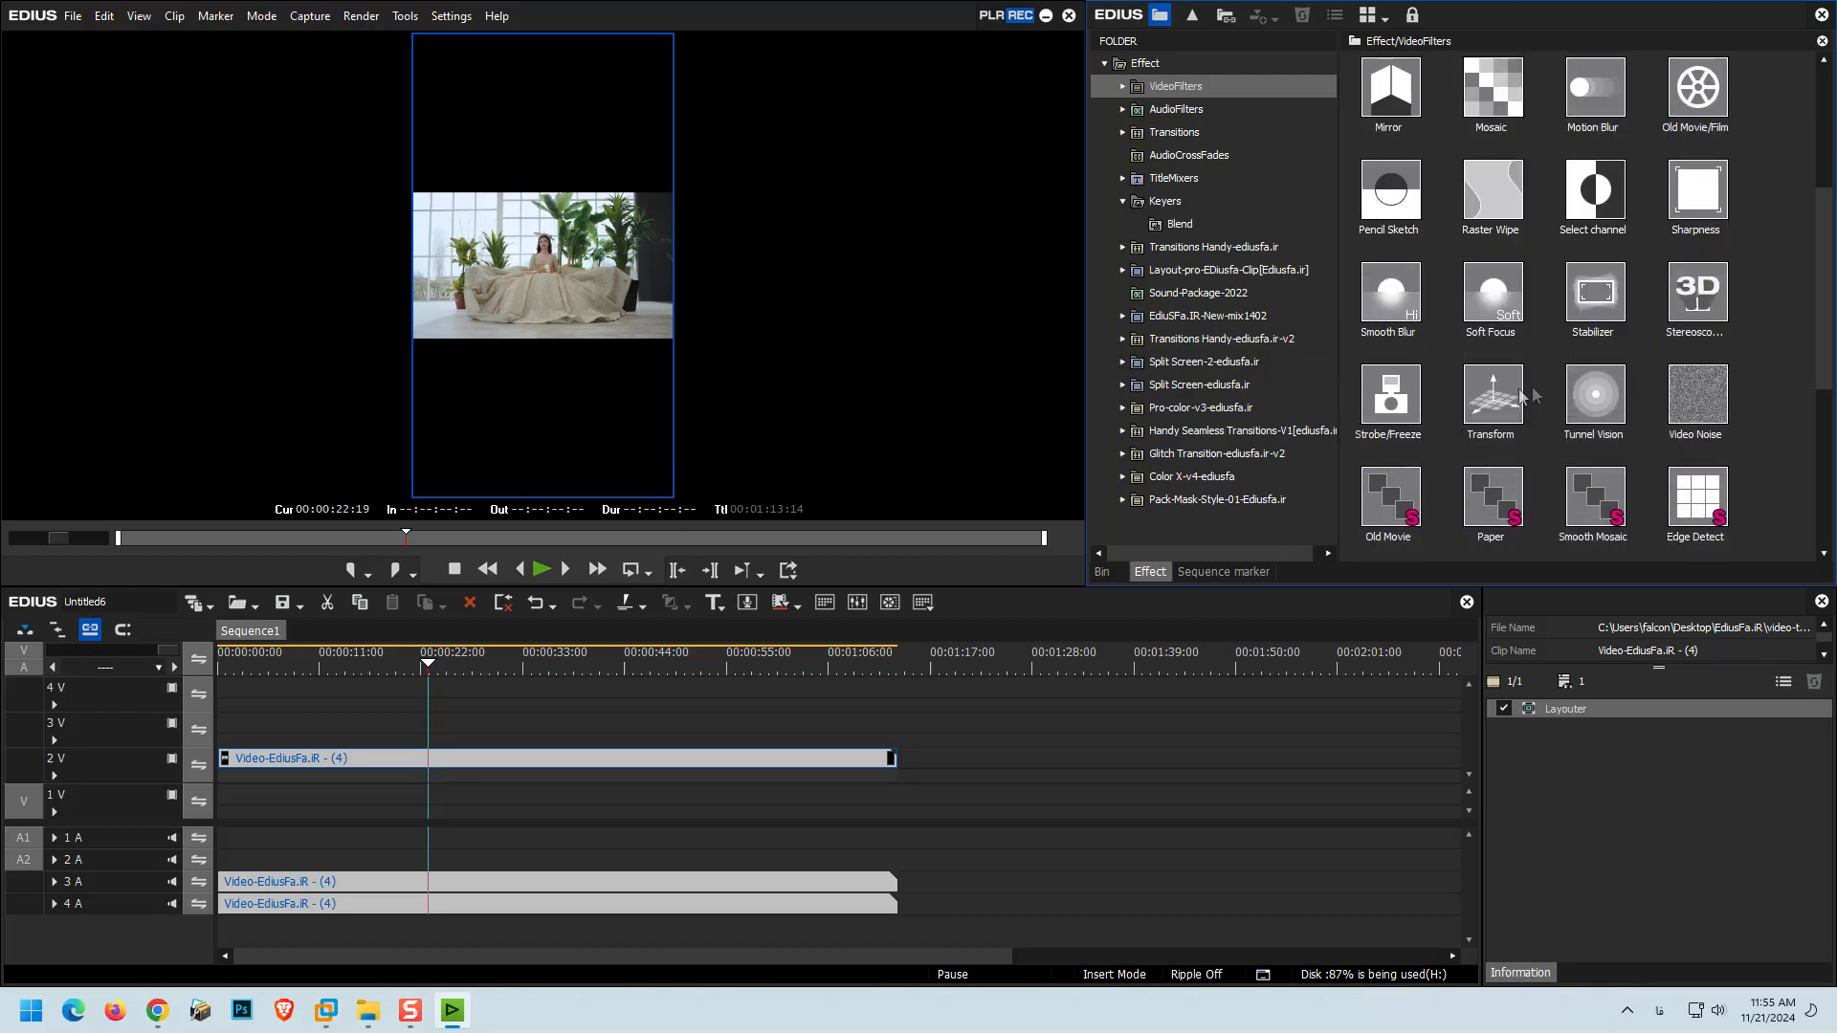
left_click(1478, 409)
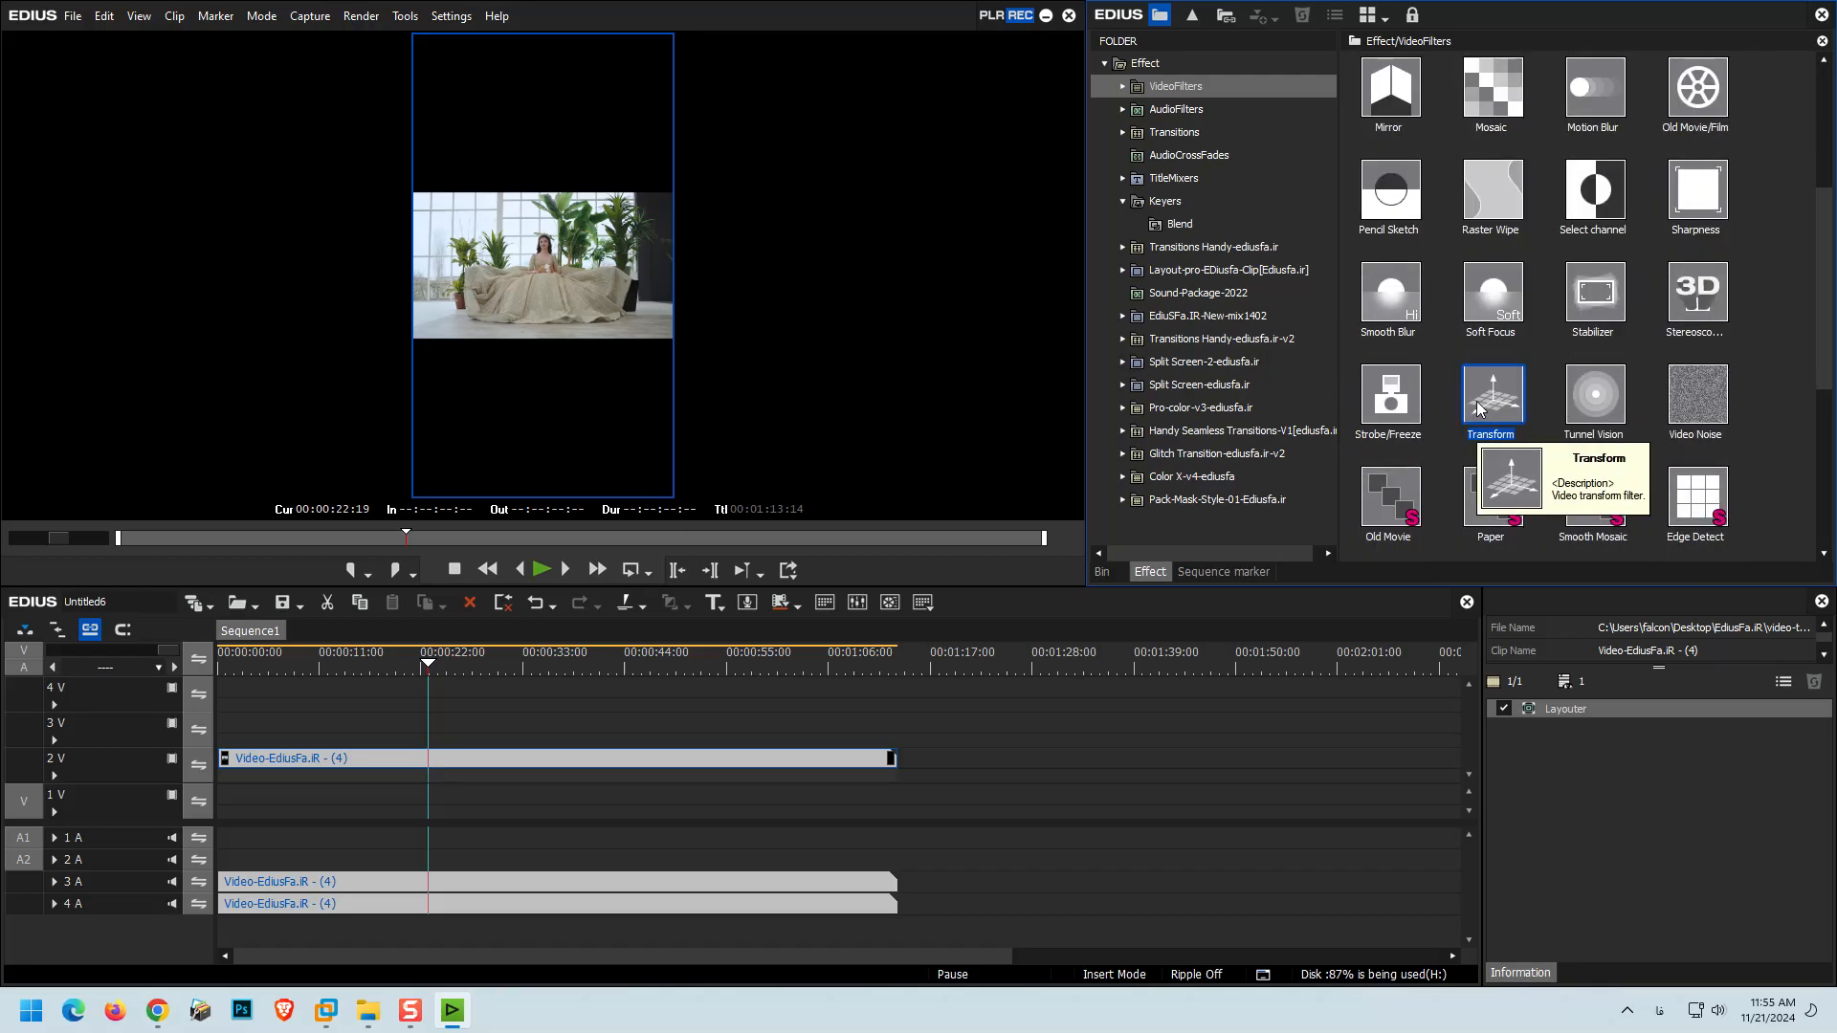
left_click(1657, 834)
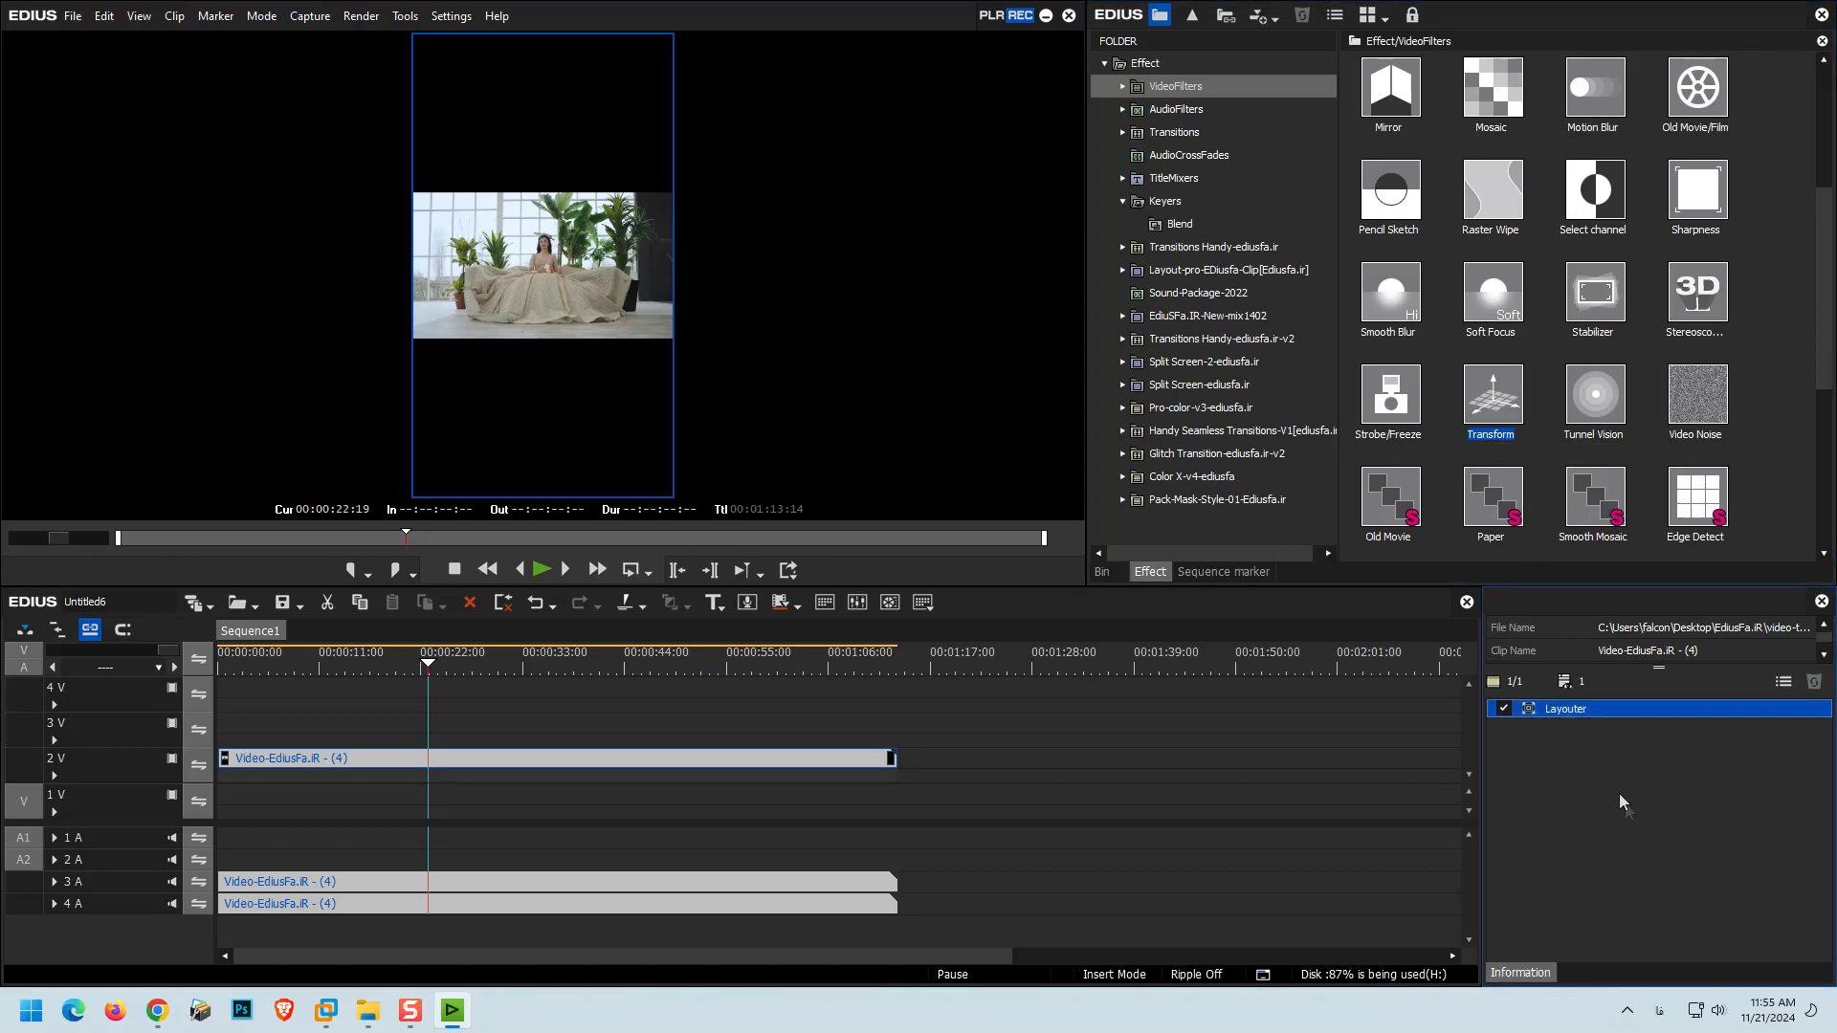
left_click_drag(1502, 409, 1663, 868)
left_click_drag(1565, 873, 708, 767)
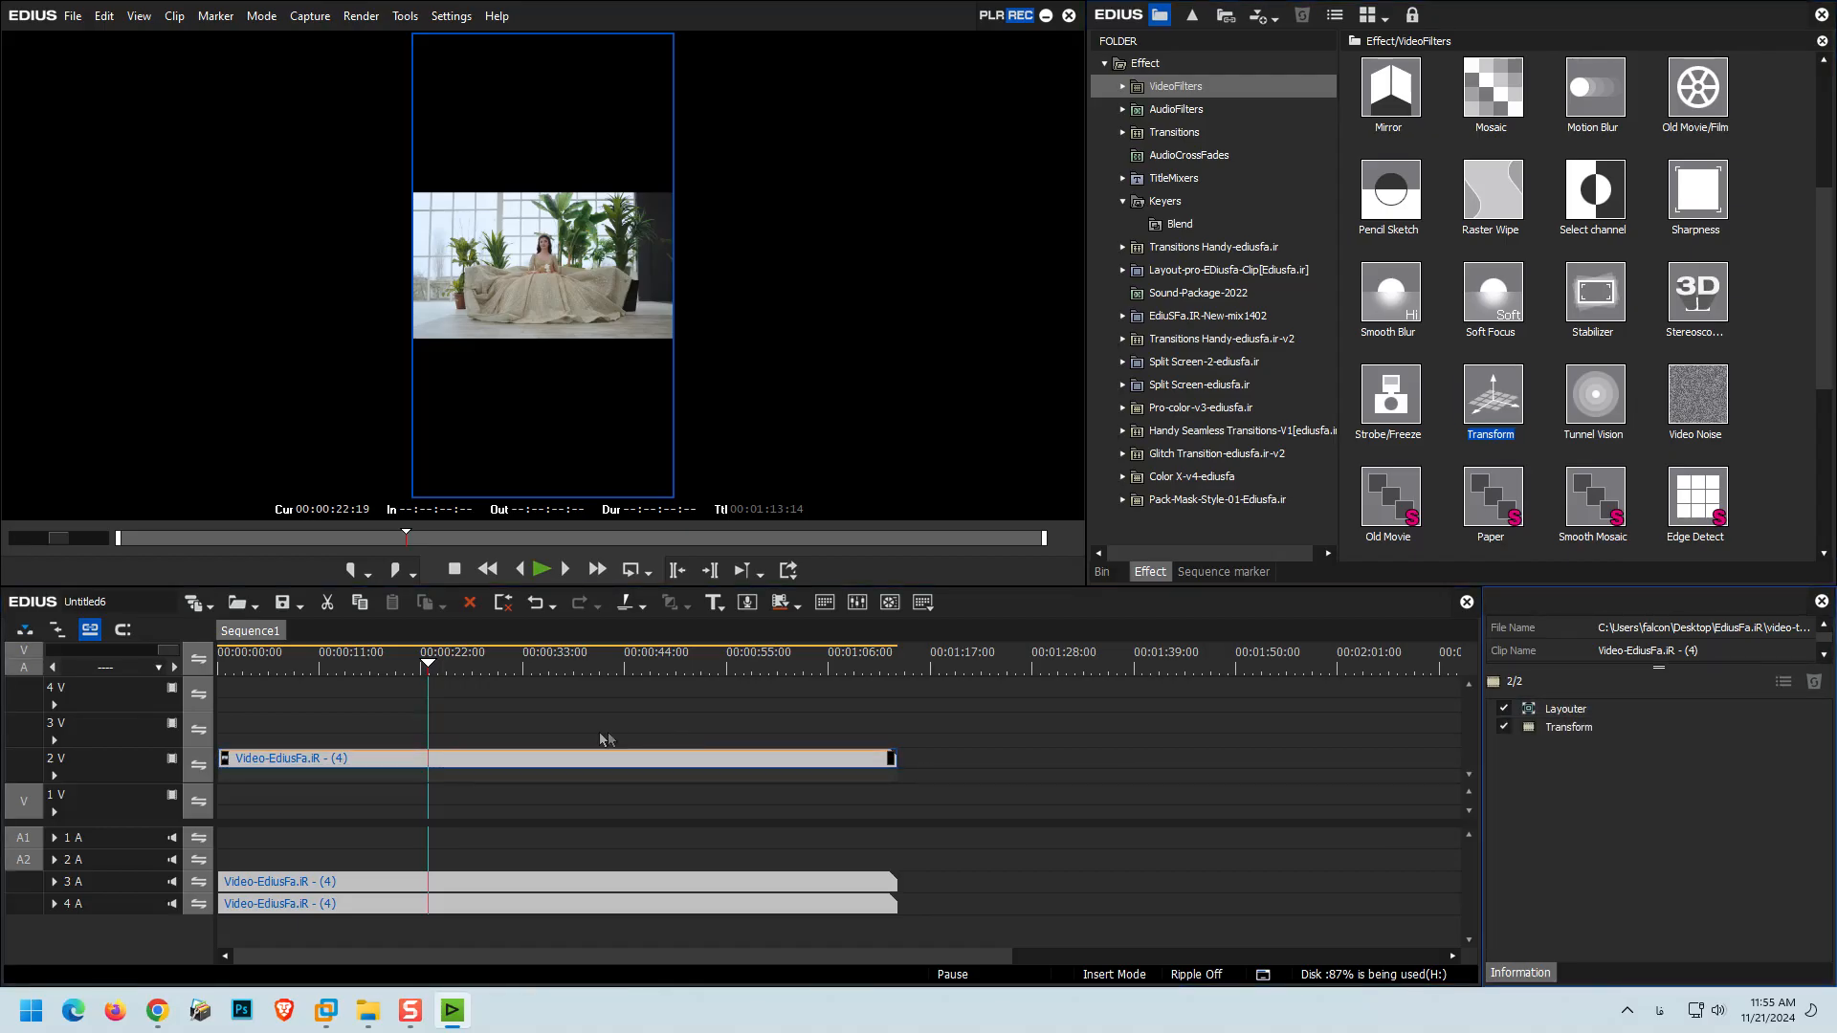
- Open the clip's Transform filter settings and set the rotation to -90°
double_click(1554, 725)
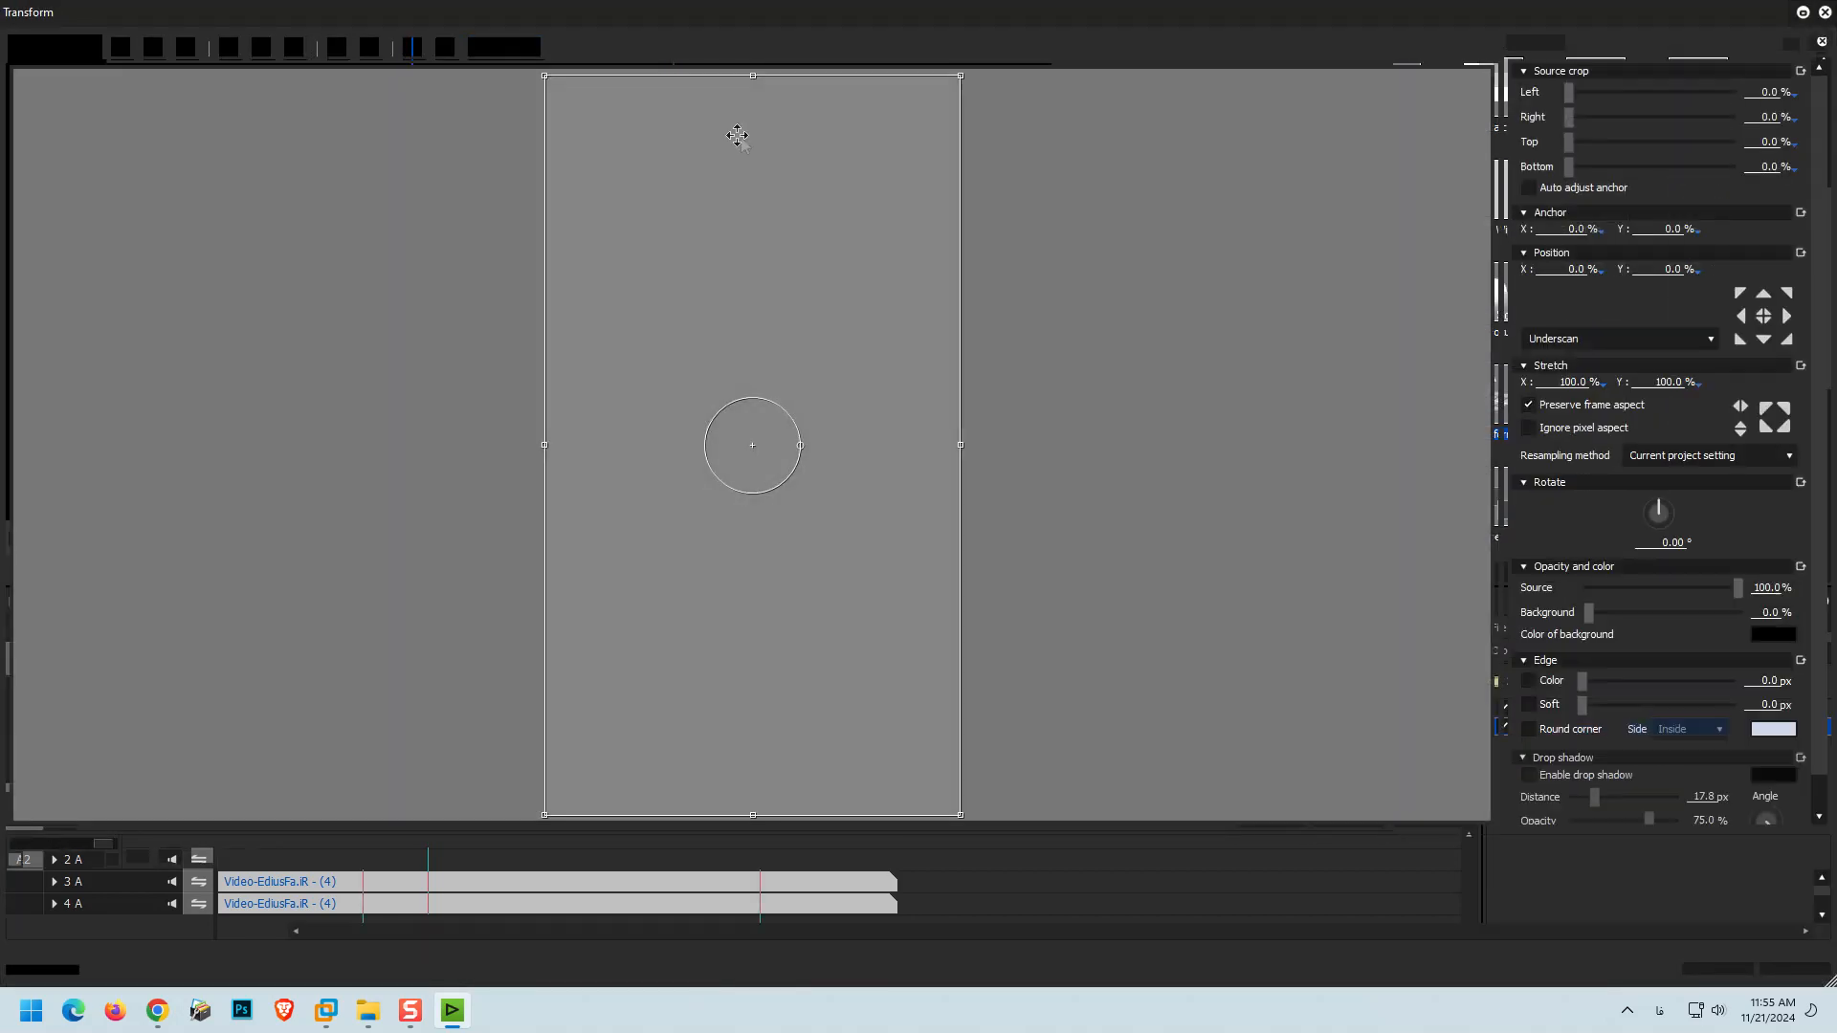
left_click(1666, 543)
type("180")
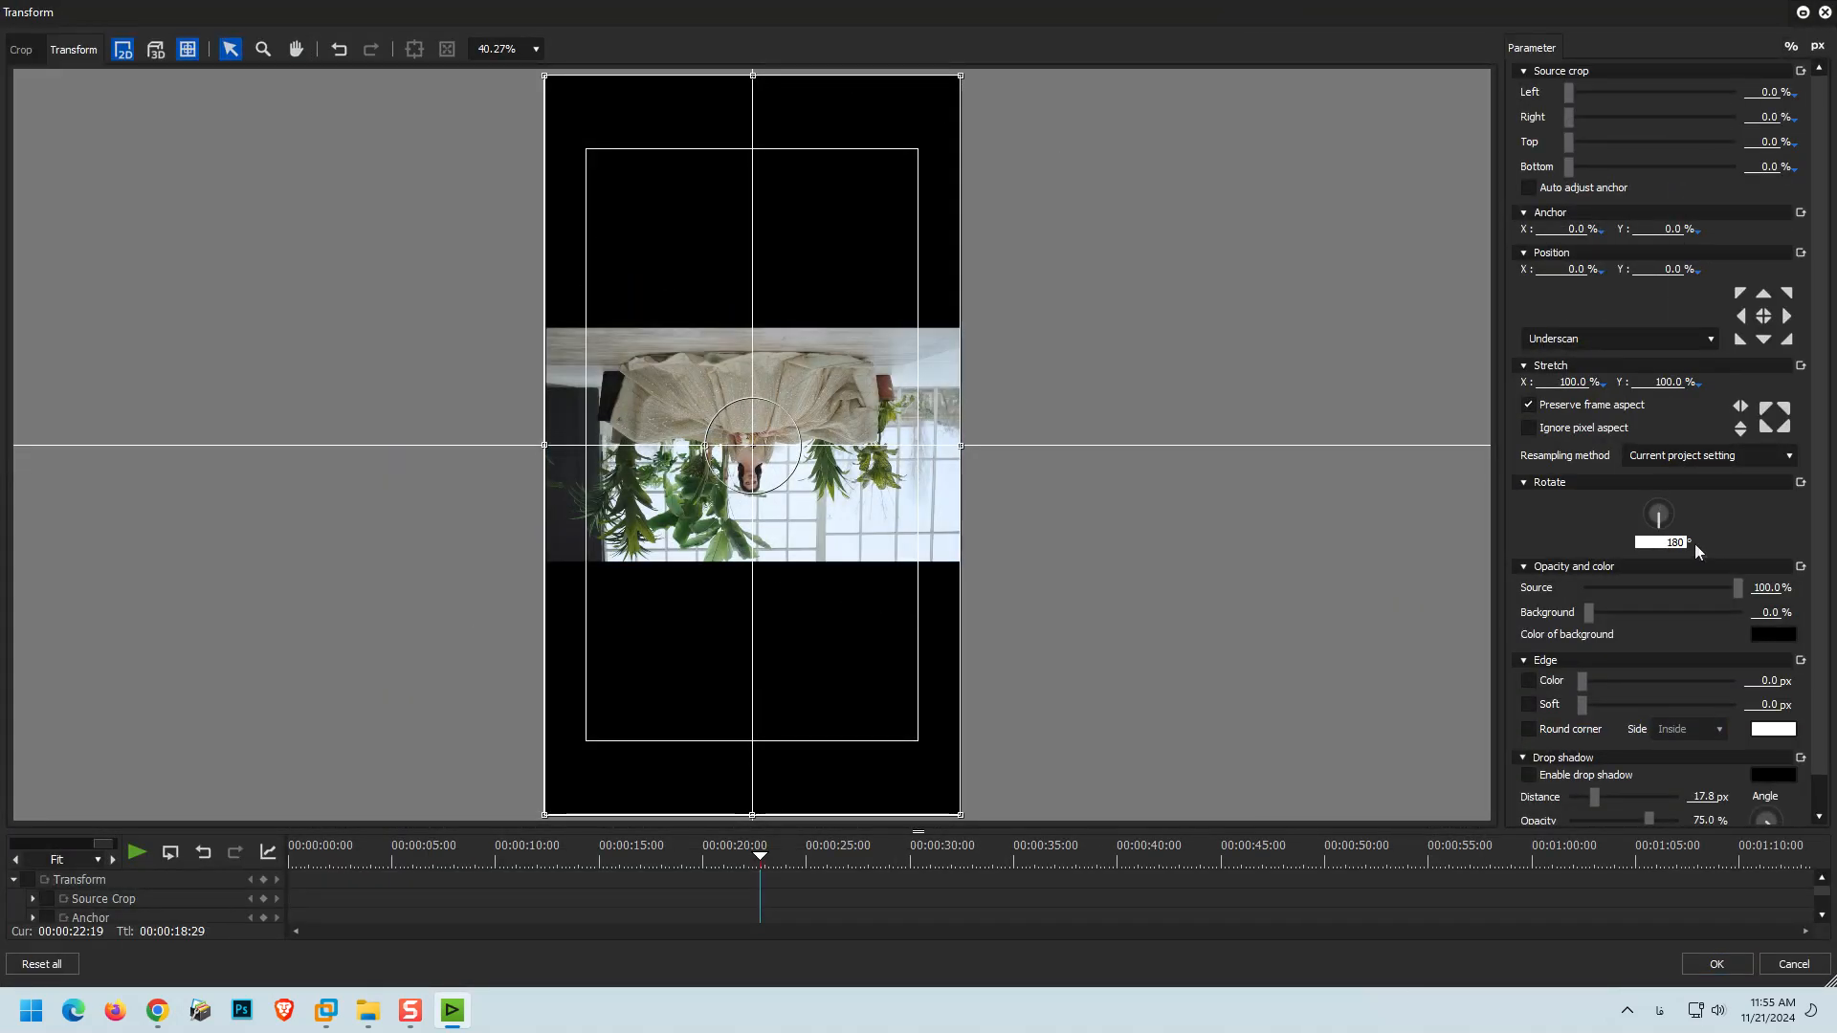
double_click(1675, 543)
type("-90")
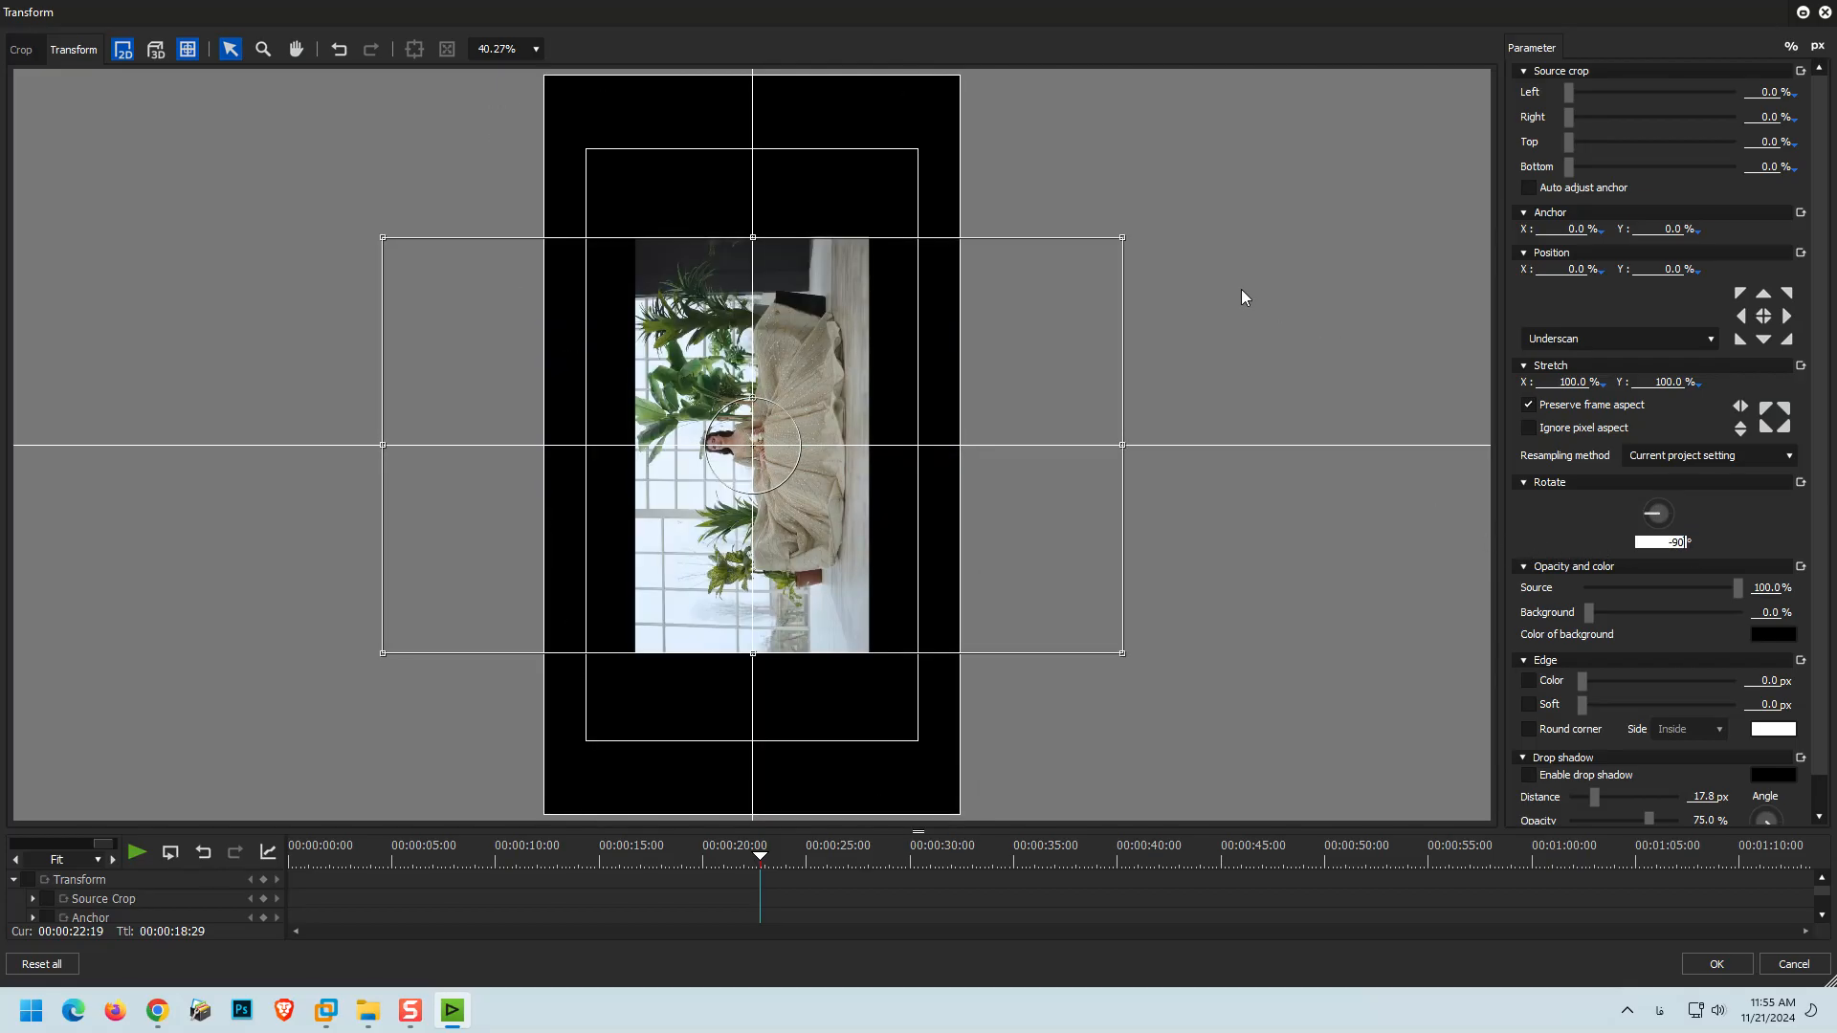
- Stretch the rotated clip to 177.30 % in X and Y so it fills the vertical frame, and confirm the Transform settings
key("Return")
double_click(1579, 383)
type("150")
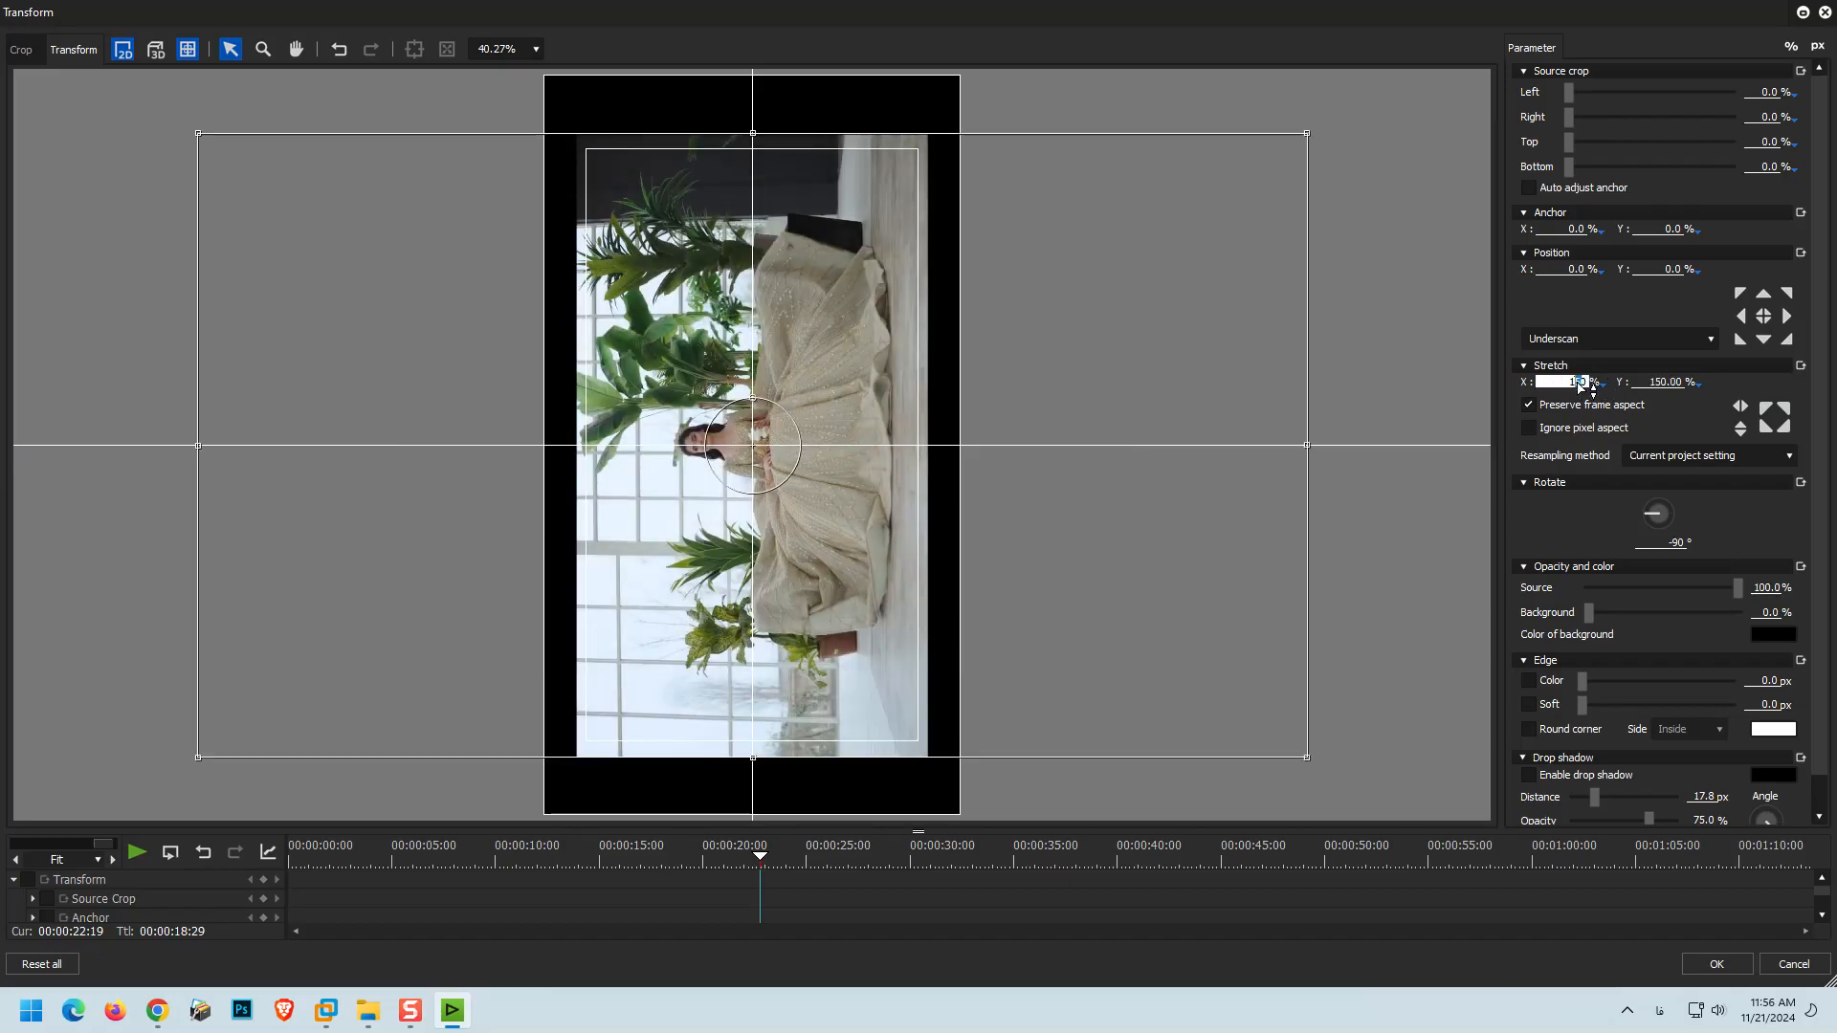
type("8")
left_click_drag(1586, 394, 1588, 427)
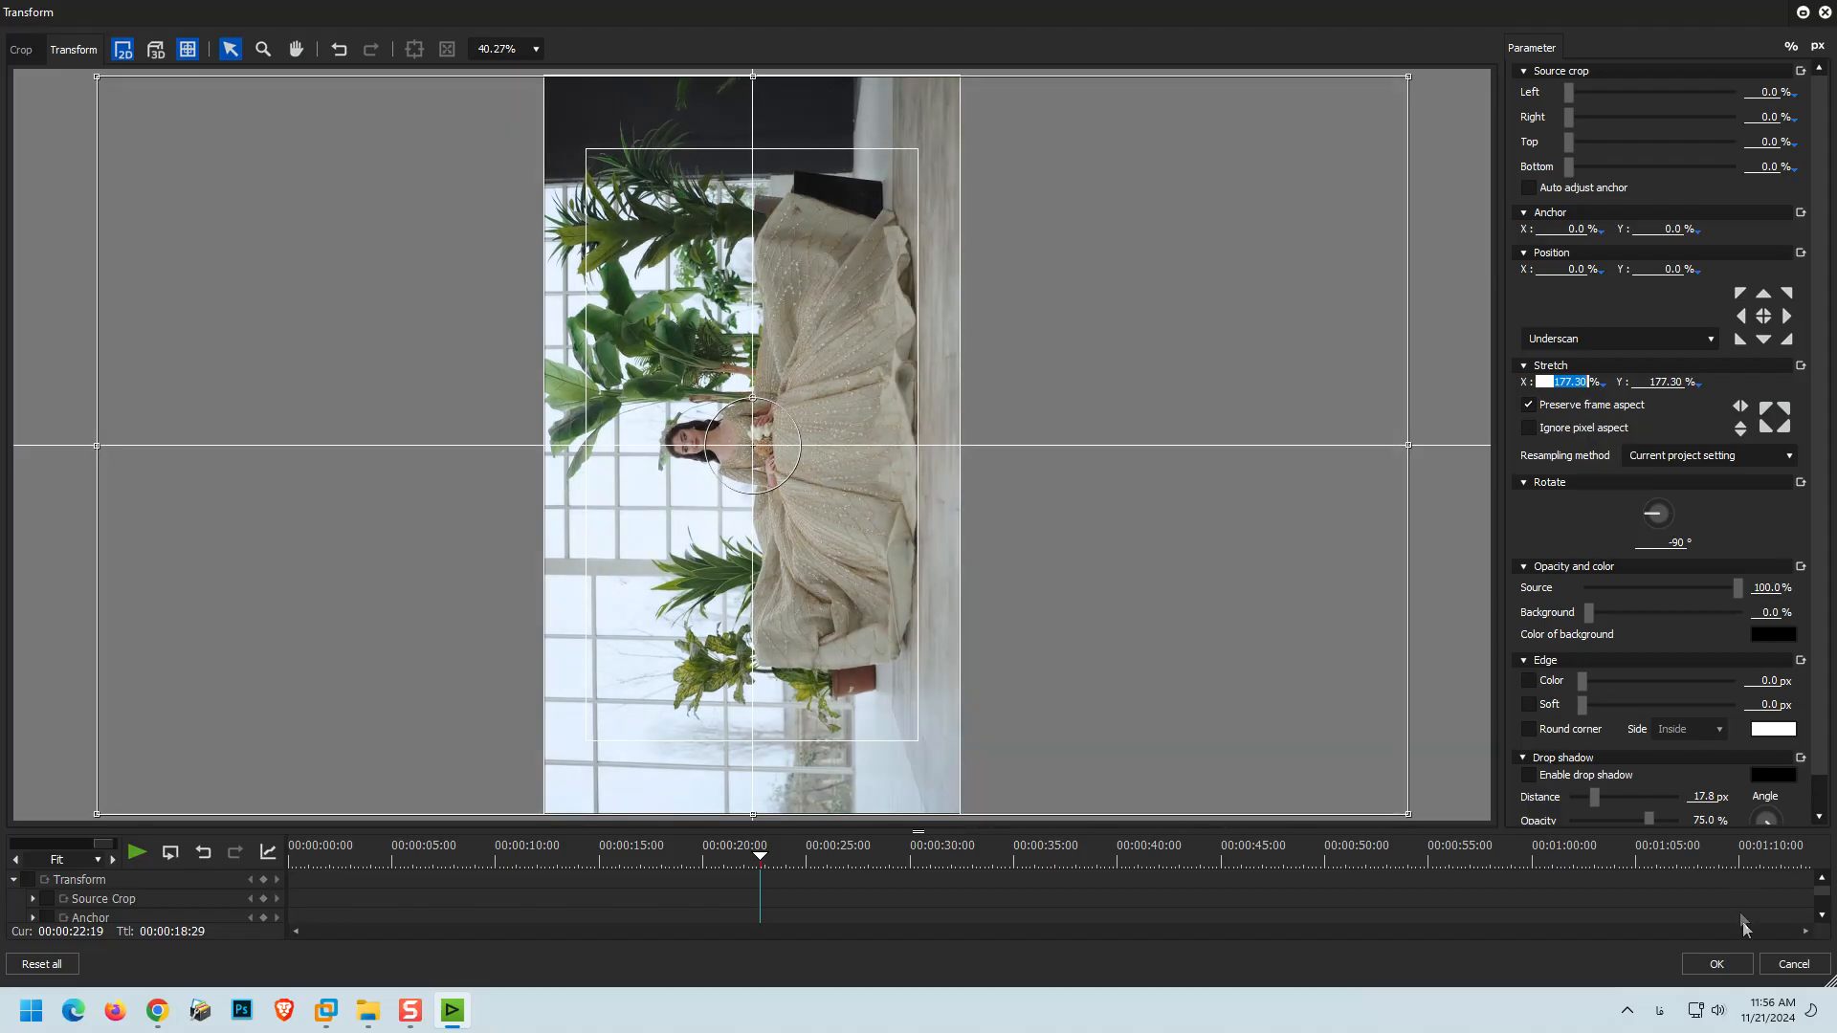
left_click(1743, 962)
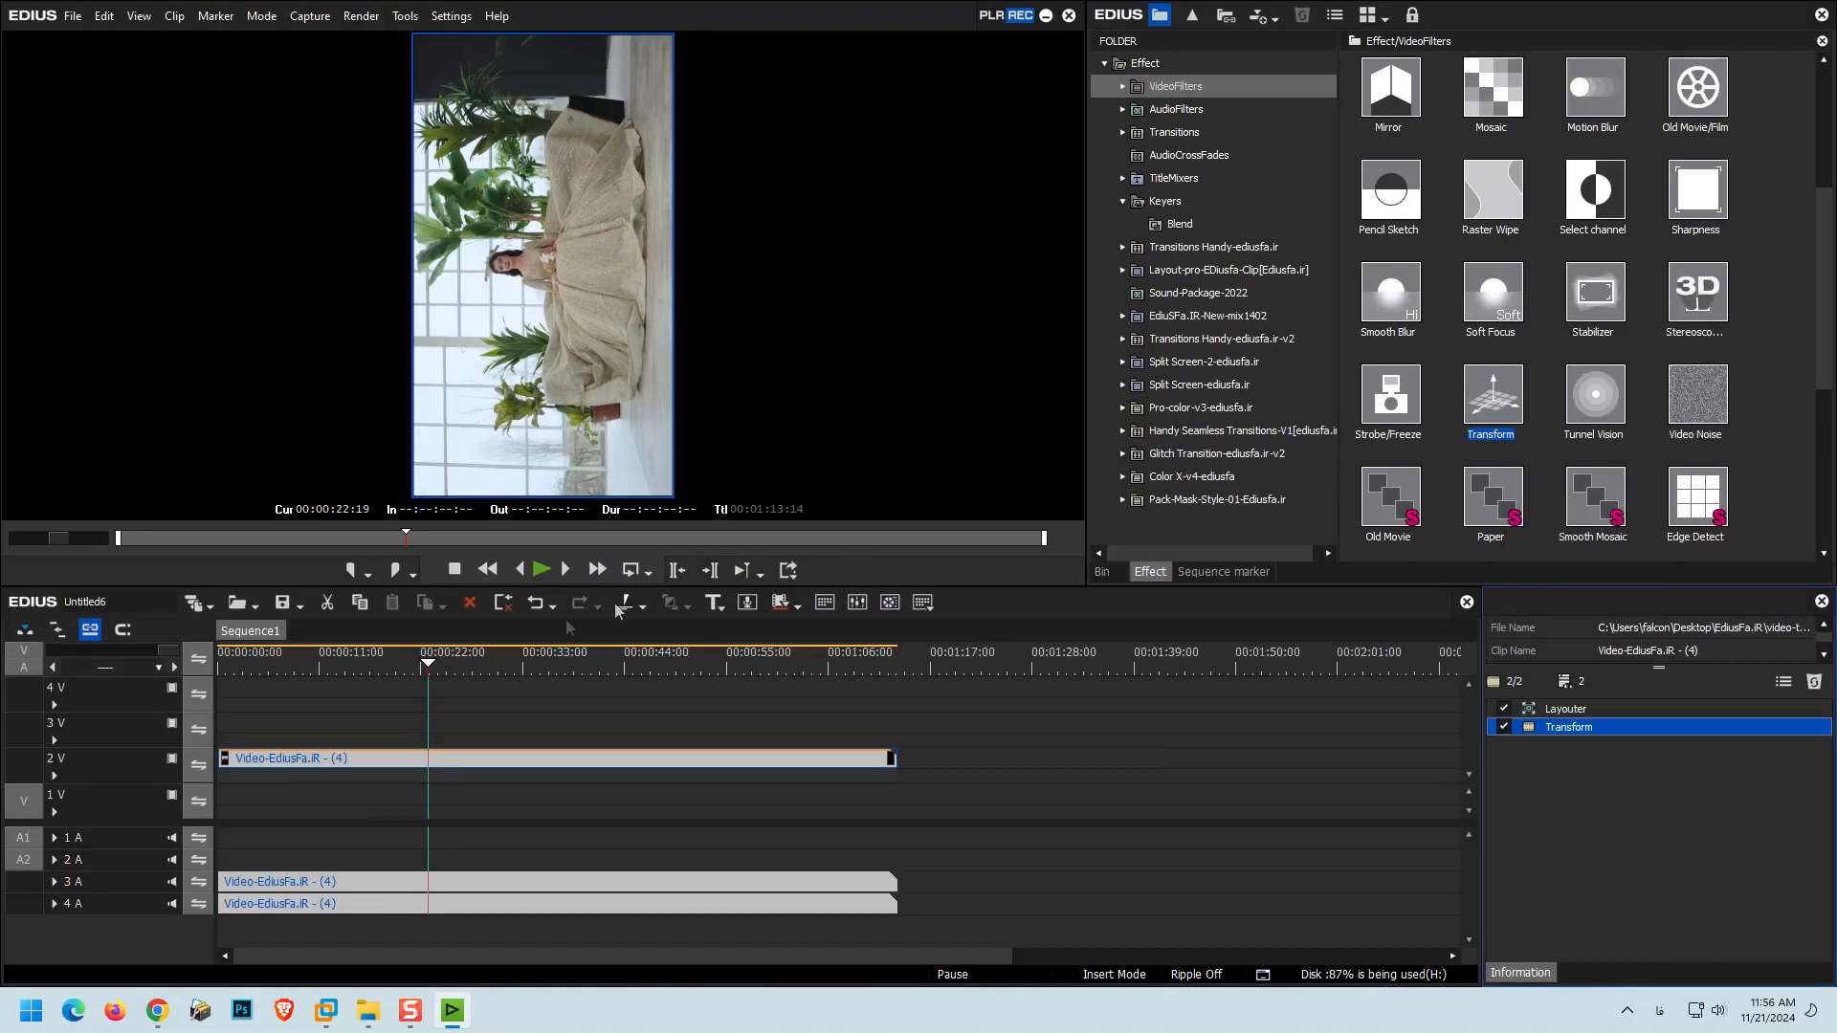
- Preview the rotated clip at several points of the timeline and disable its Transform filter
left_click_drag(394, 662, 293, 675)
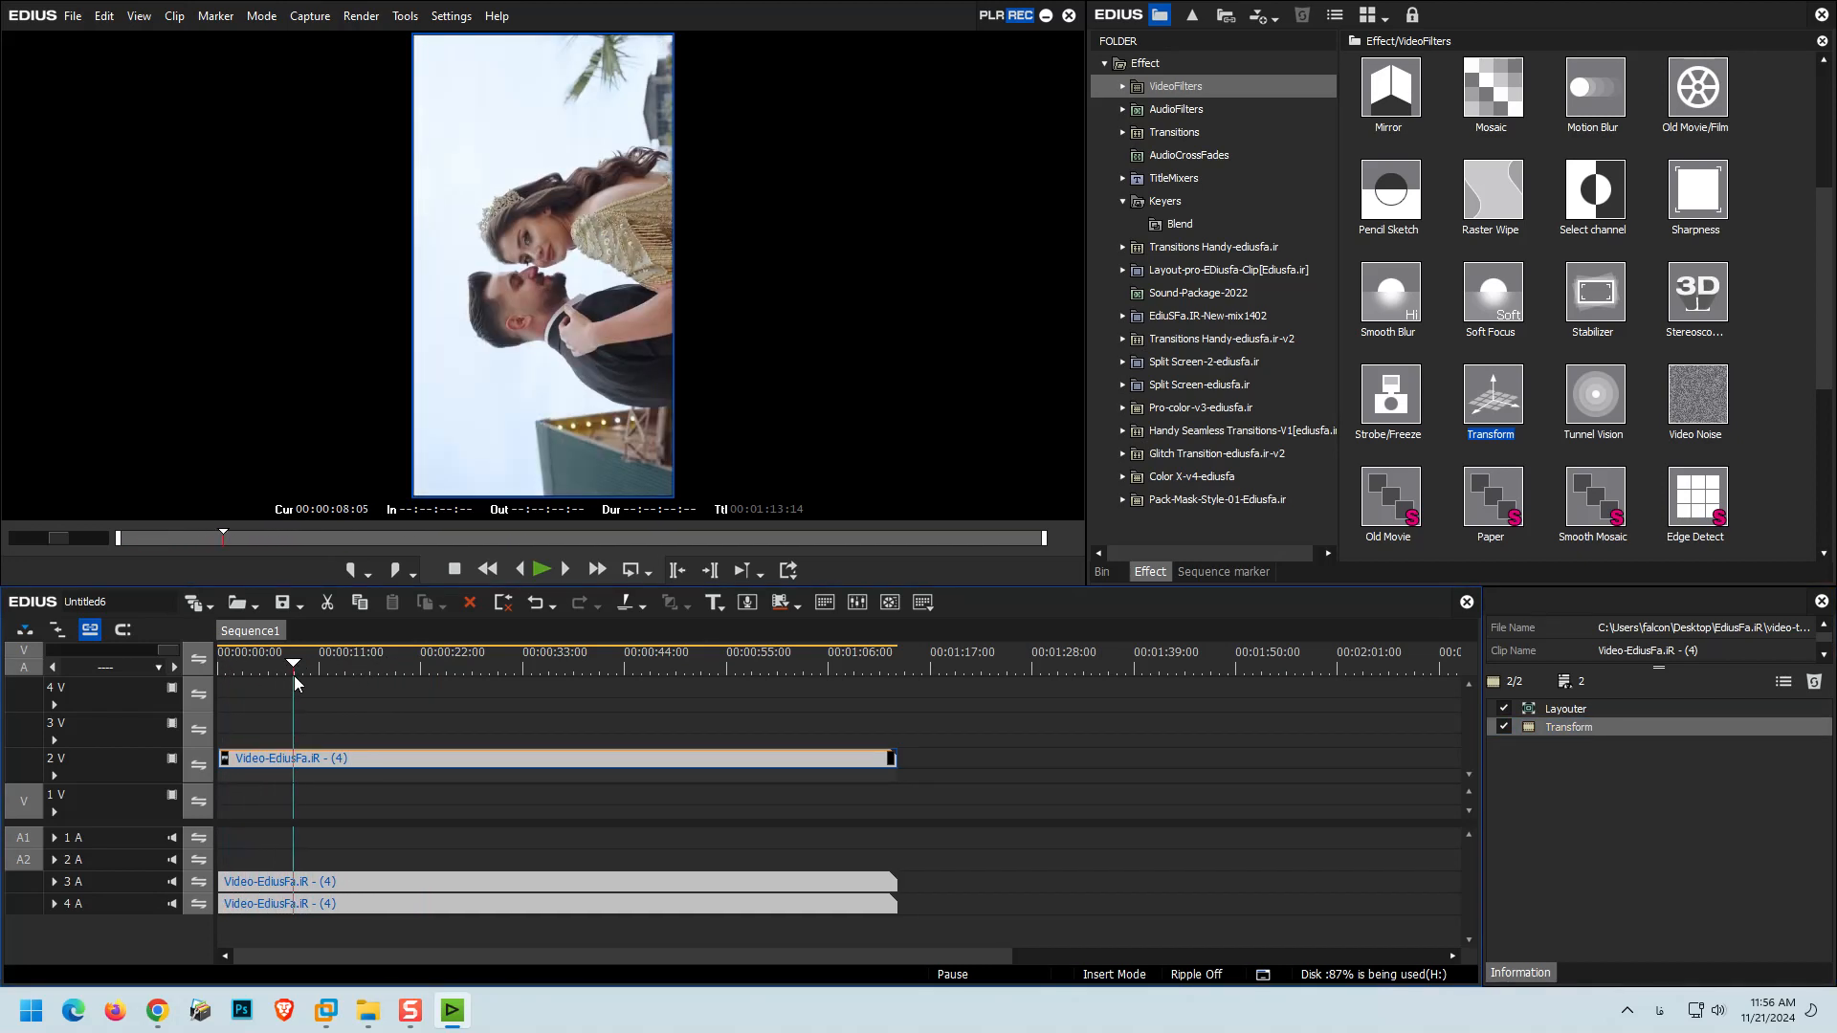
left_click_drag(381, 675, 775, 686)
left_click(1504, 728)
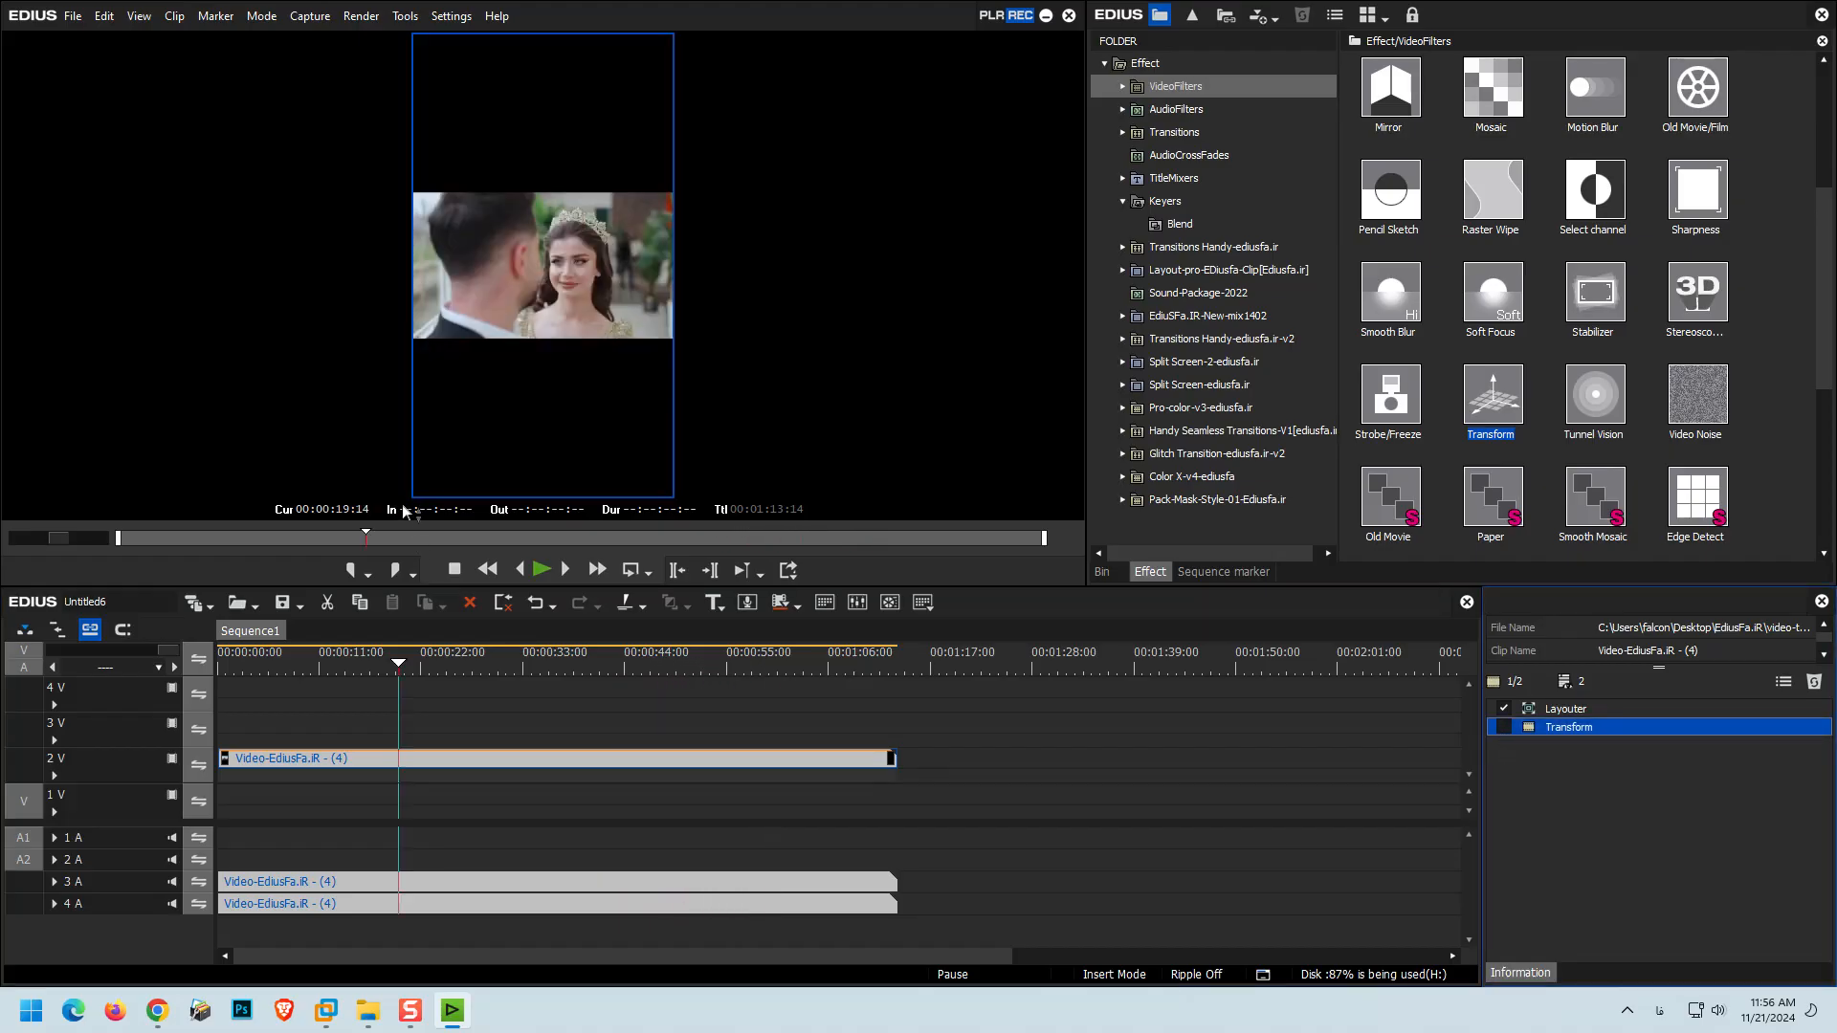
left_click_drag(279, 668, 387, 717)
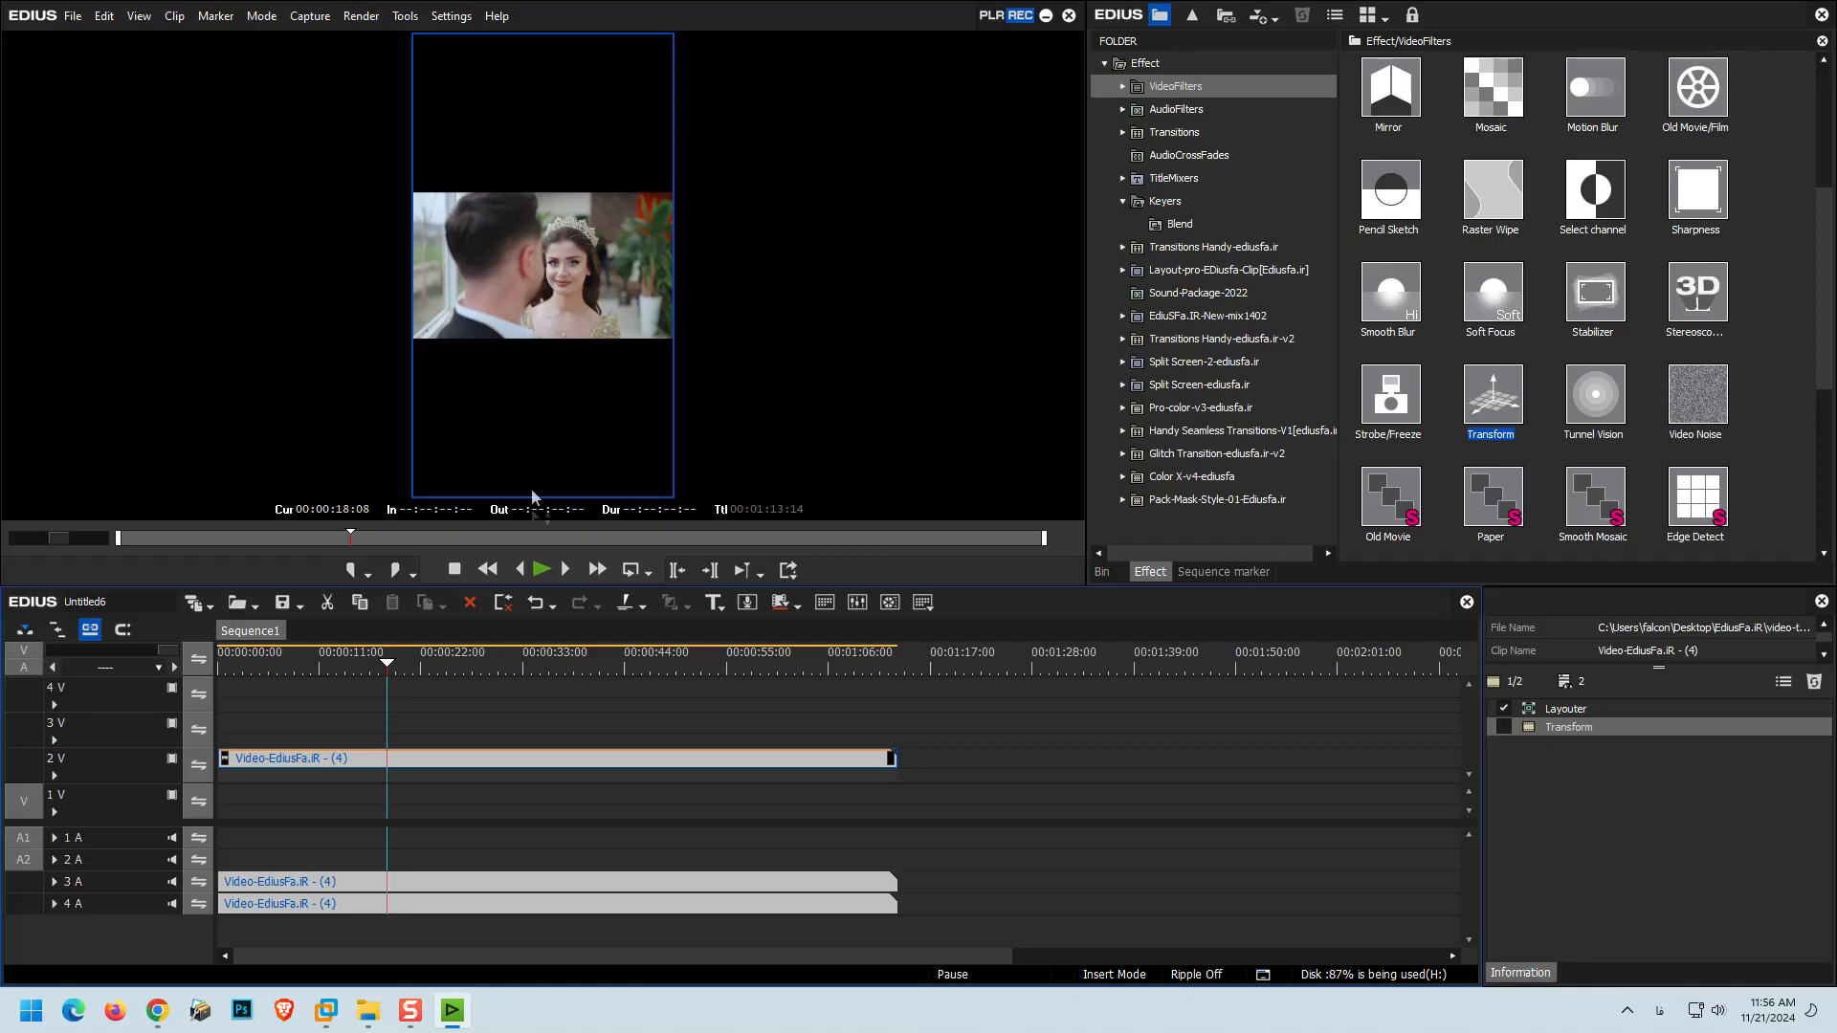
- Copy the clip on track 2 V and paste it in Overwrite mode at the start of track 3 V
left_click(521, 279)
left_click(387, 758)
left_click_drag(279, 668, 215, 679)
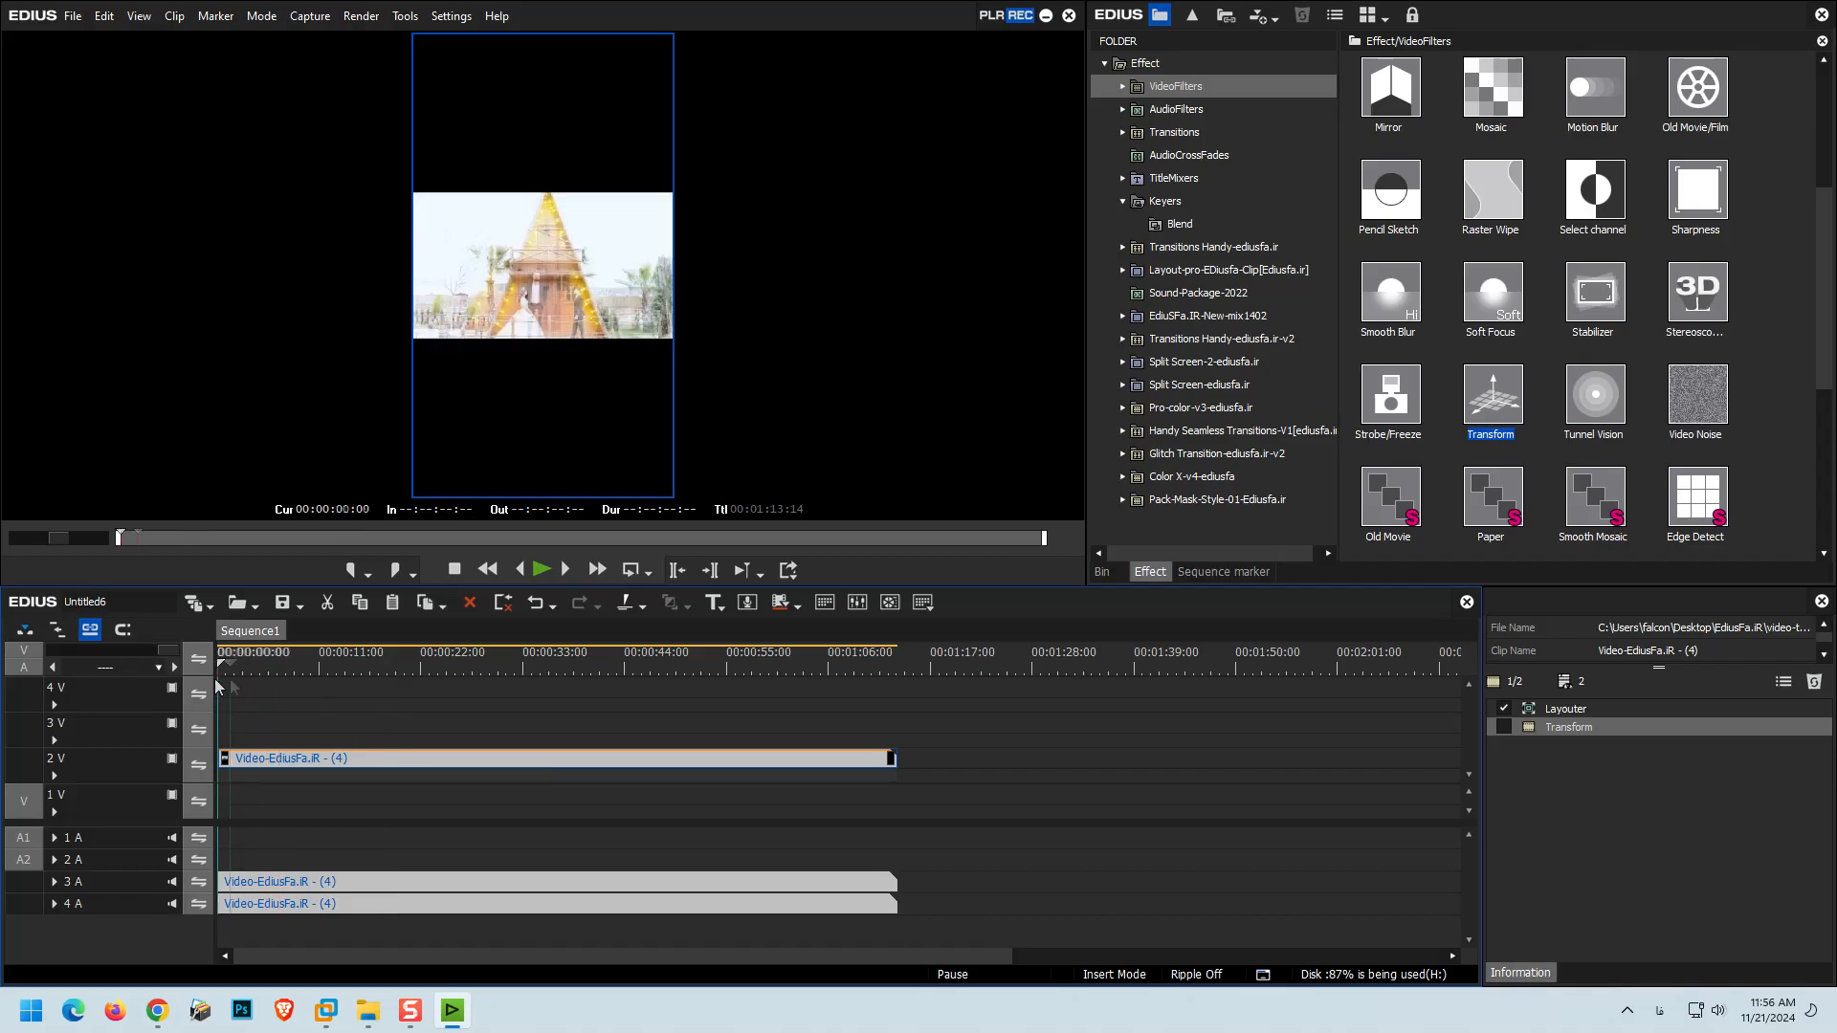
left_click(109, 721)
key("ctrl+v")
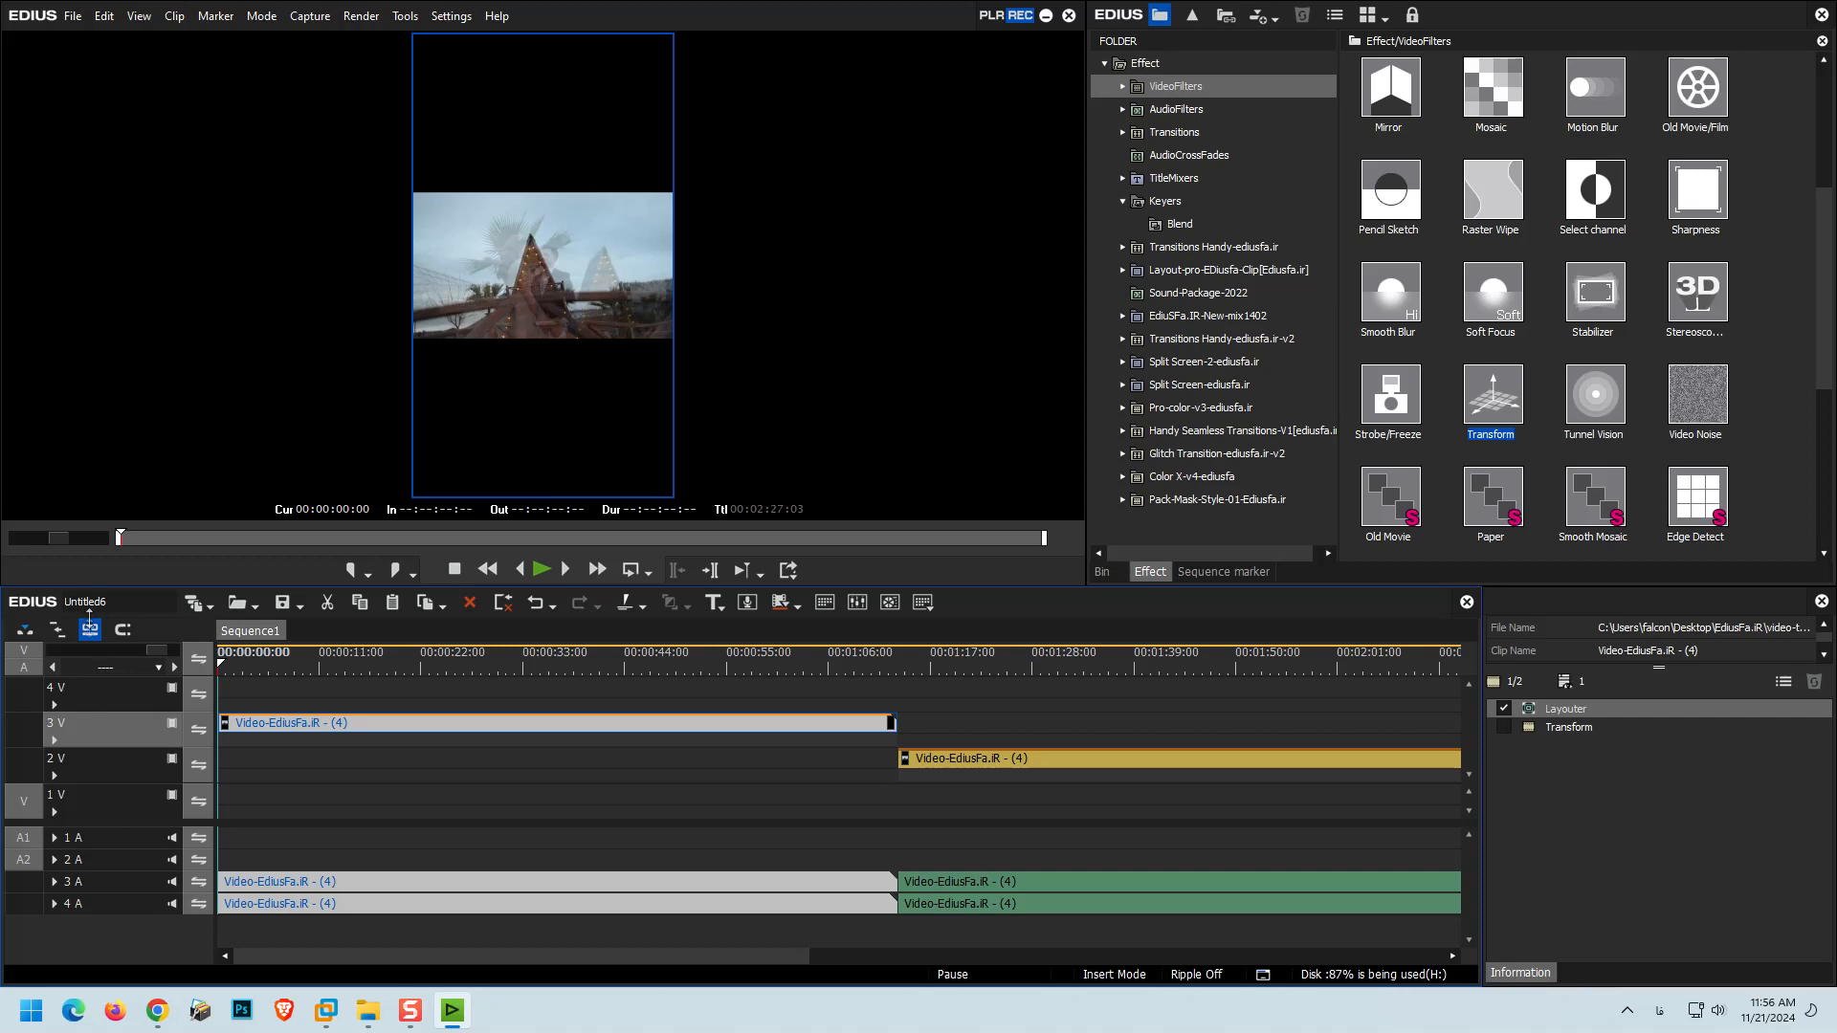
key("ctrl+z")
left_click(25, 629)
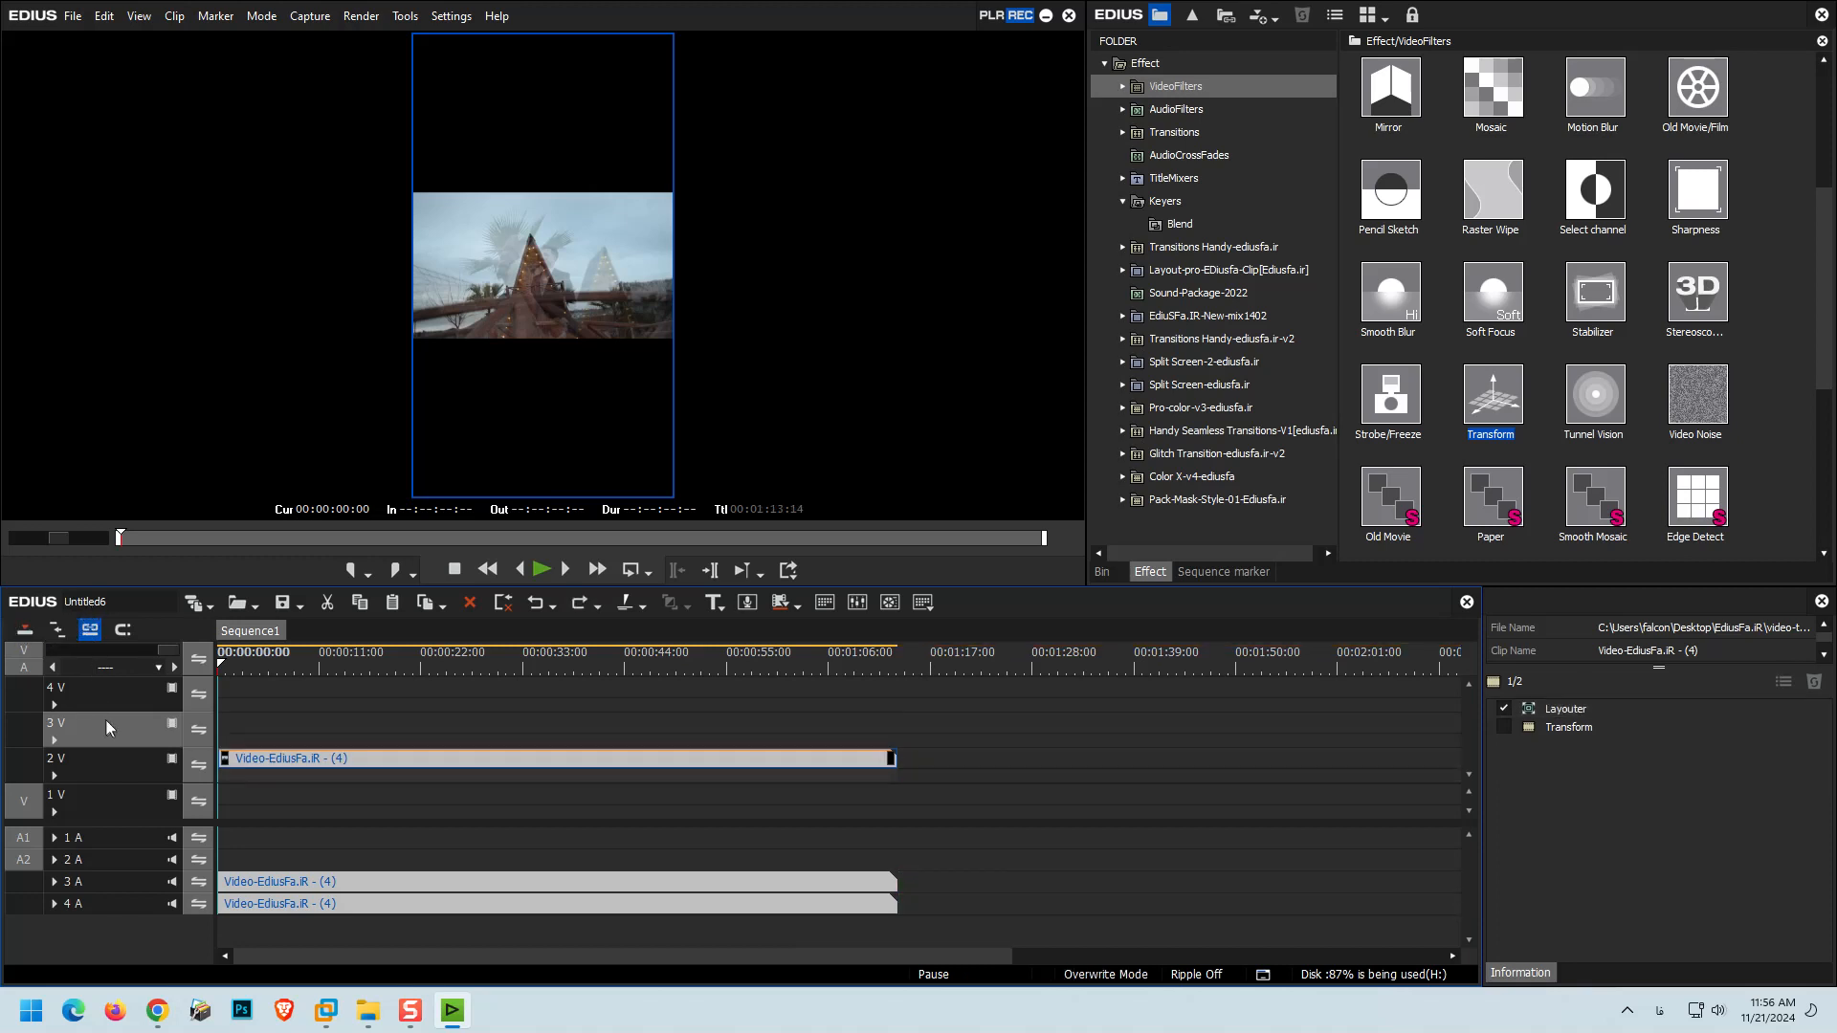
key("ctrl+v")
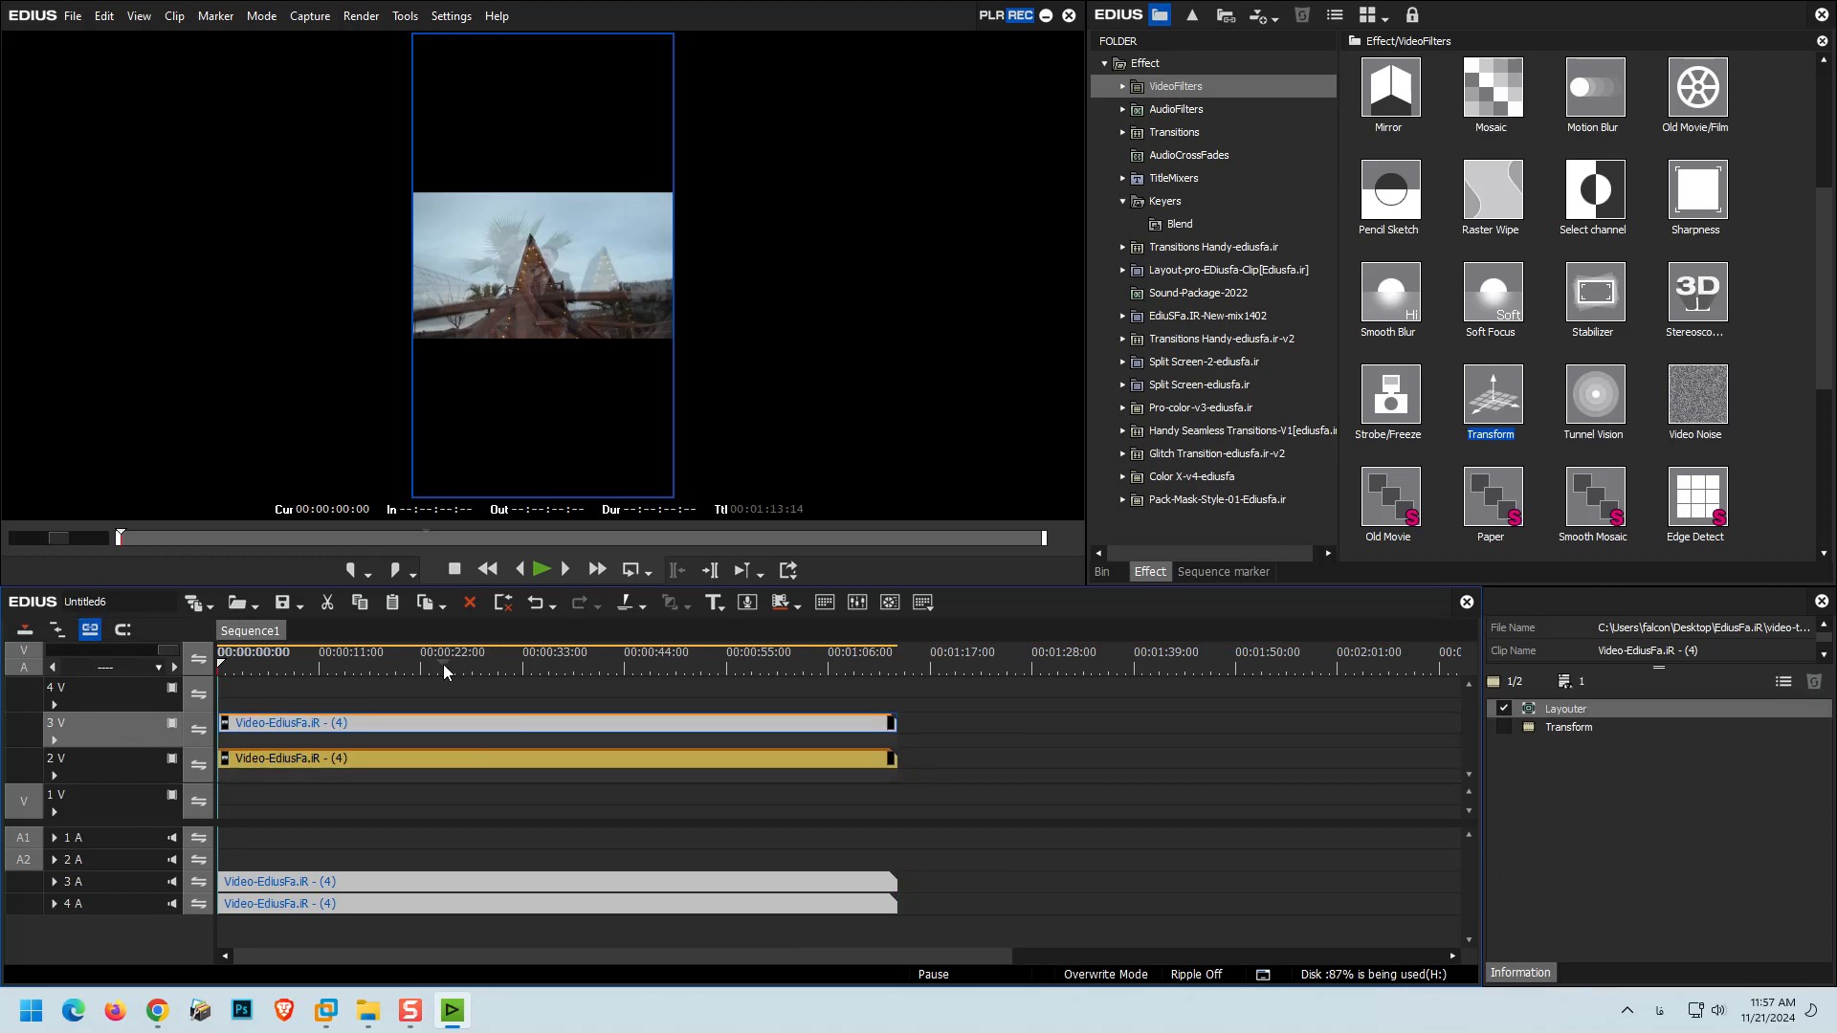
- Enlarge the track 2 V clip in the Layouter to about 179.5 % stretch and shift it to about -4.3 % in X
left_click(444, 664)
left_click(376, 683)
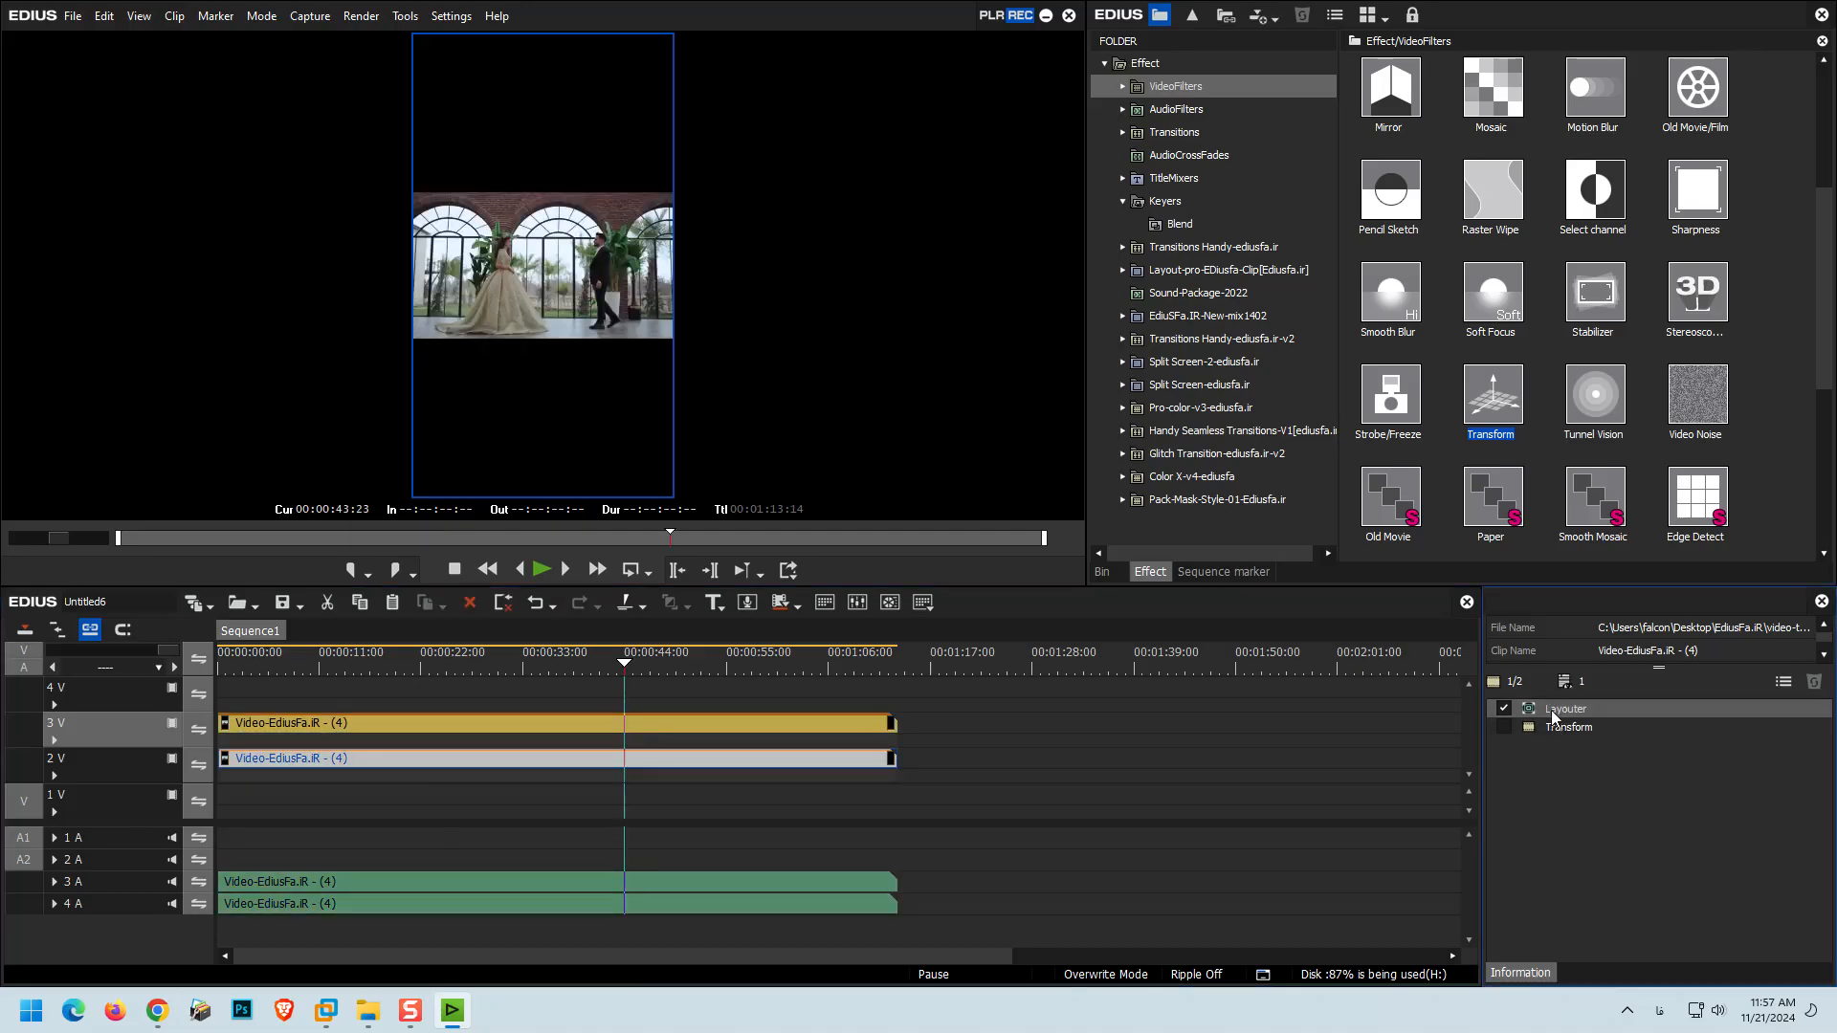
double_click(1552, 710)
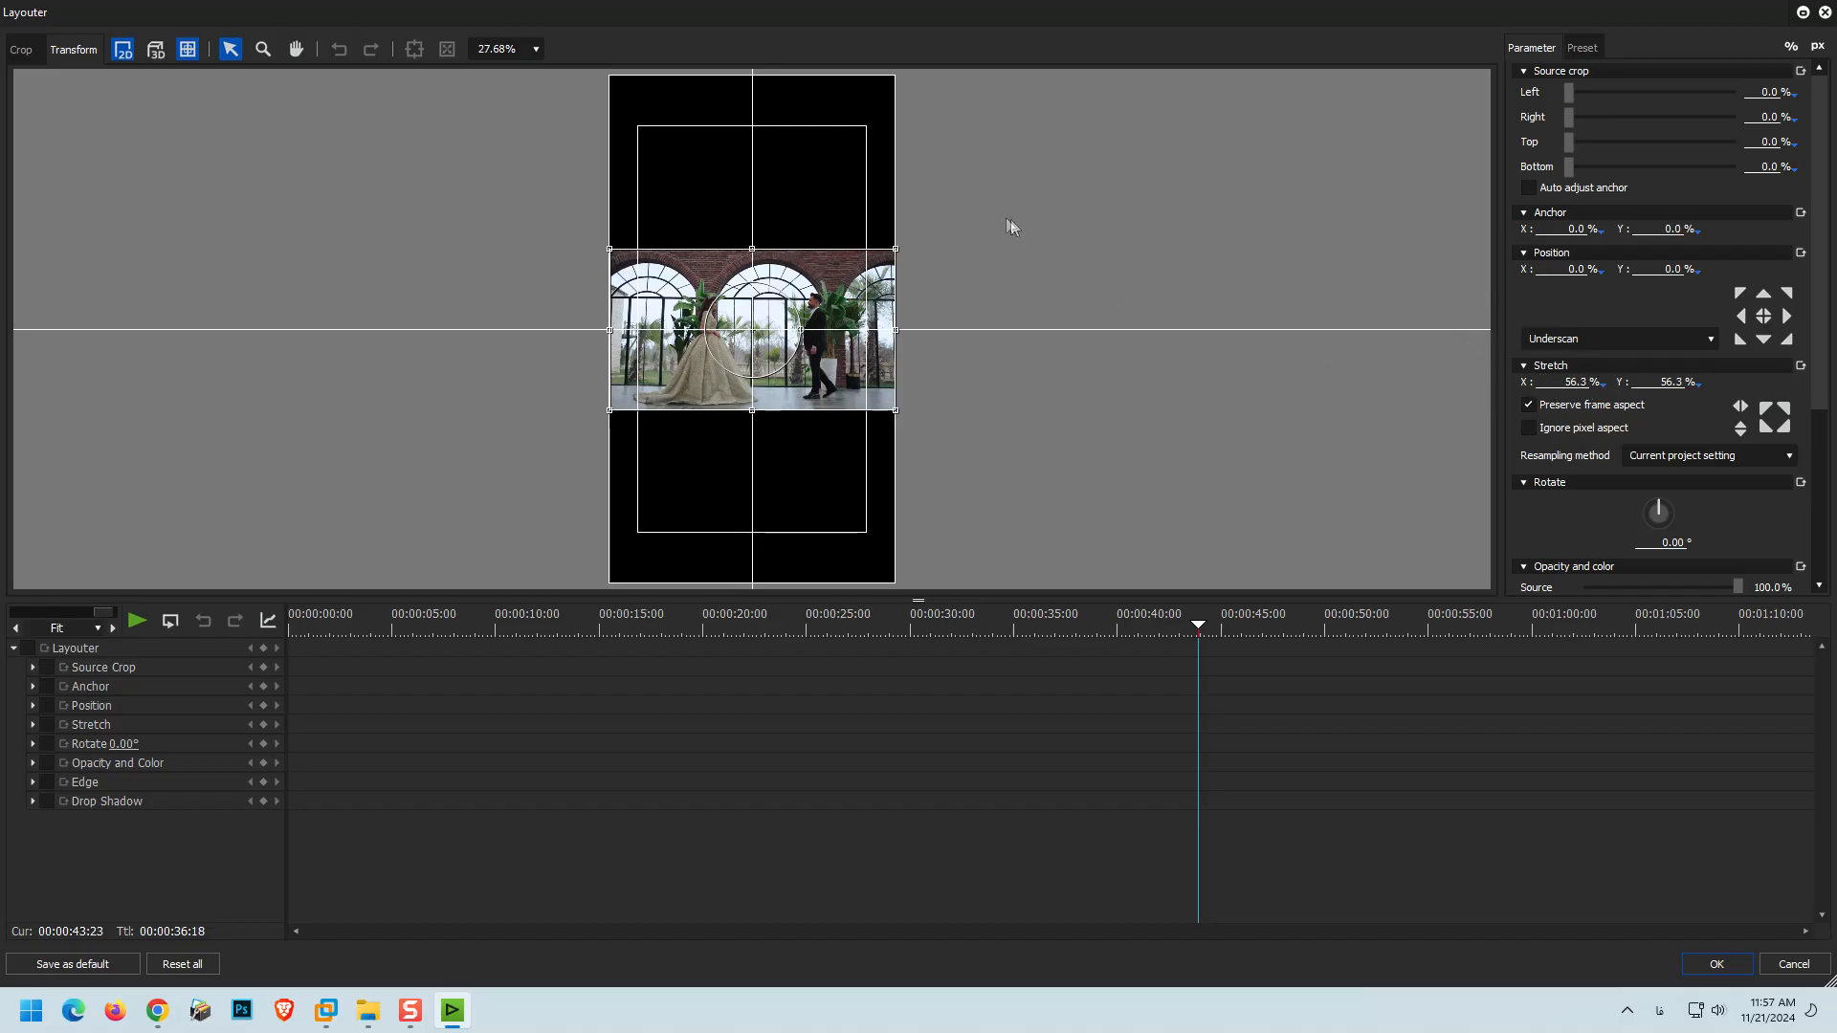
left_click_drag(897, 250, 1219, 47)
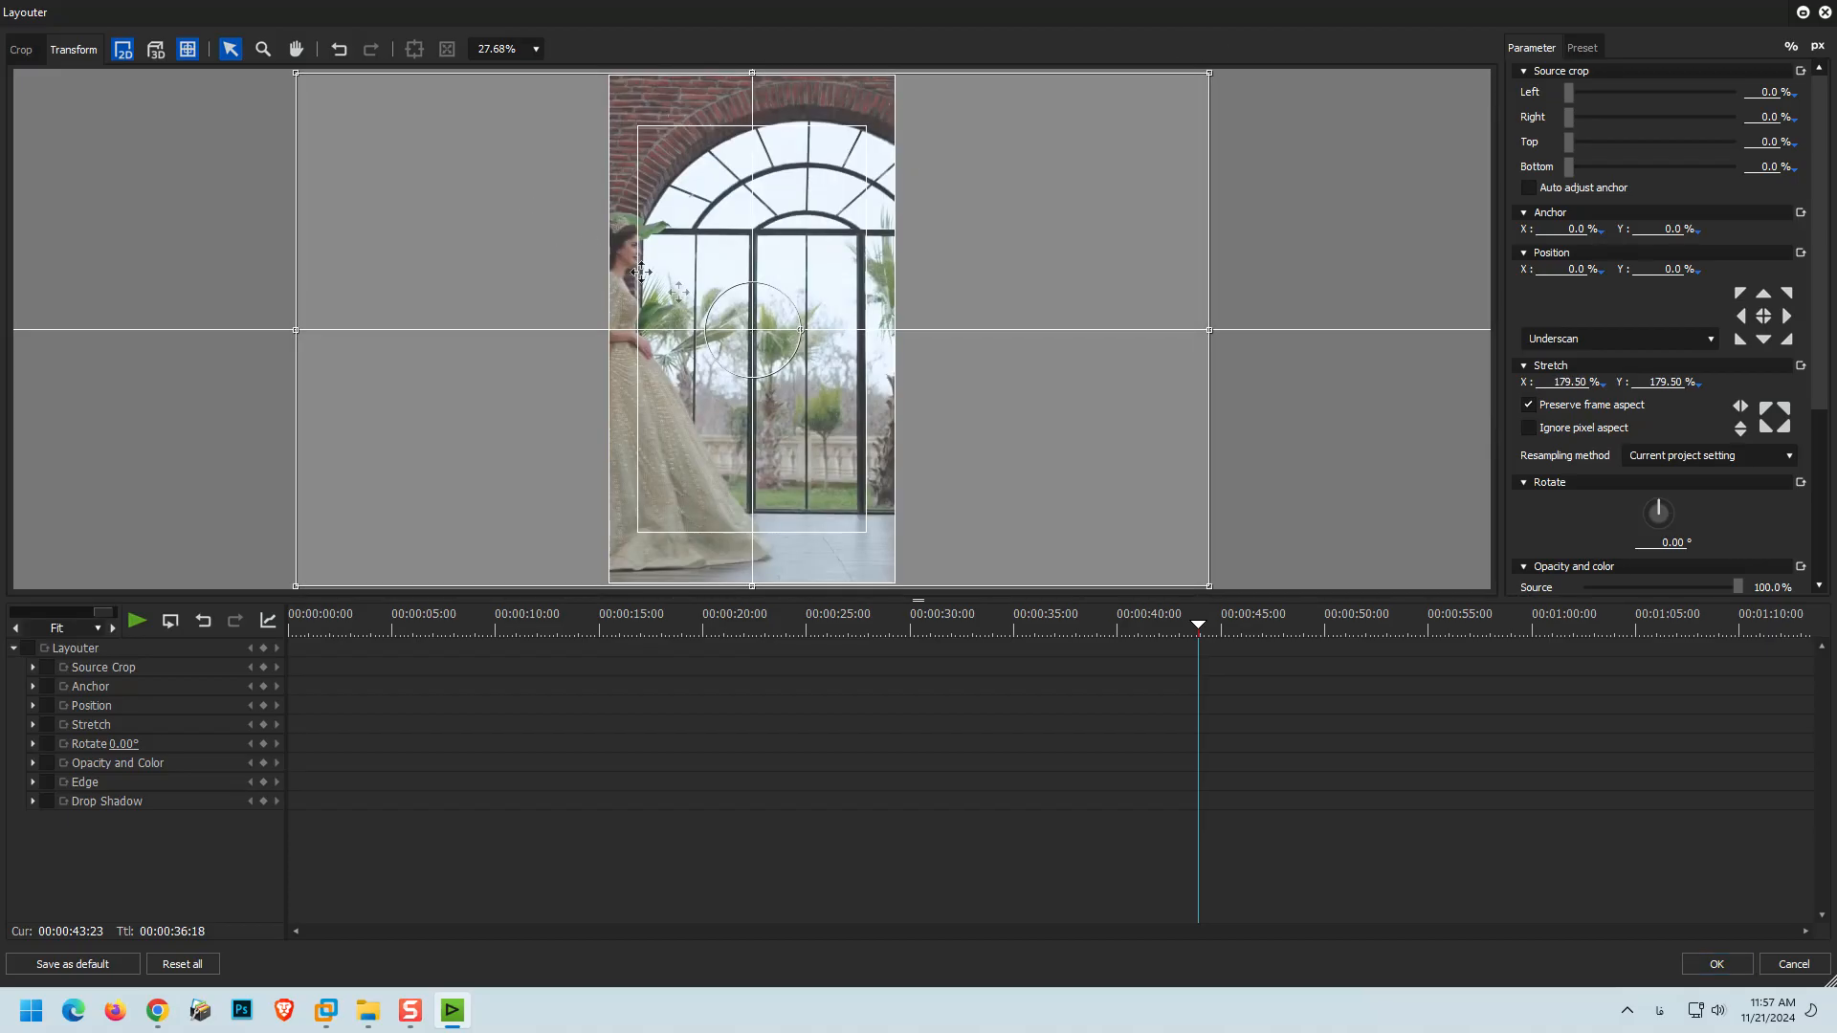
left_click_drag(713, 300, 702, 299)
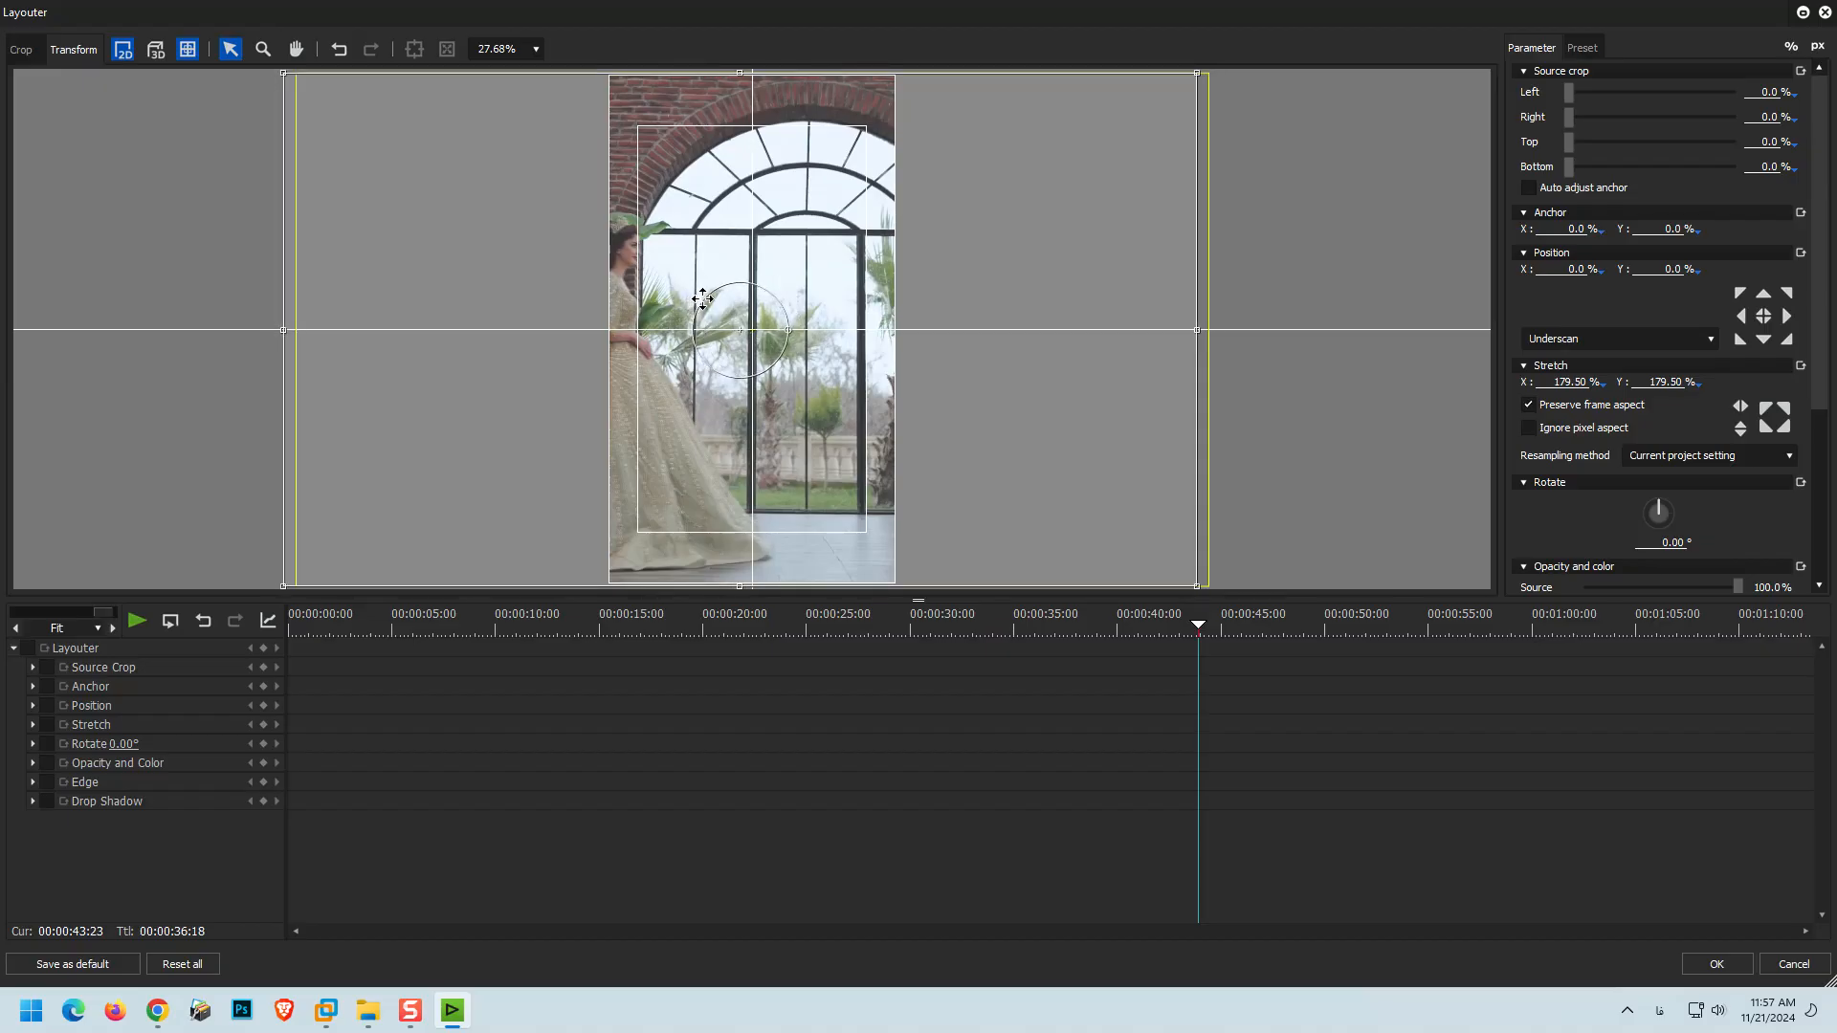
left_click_drag(691, 635, 365, 639)
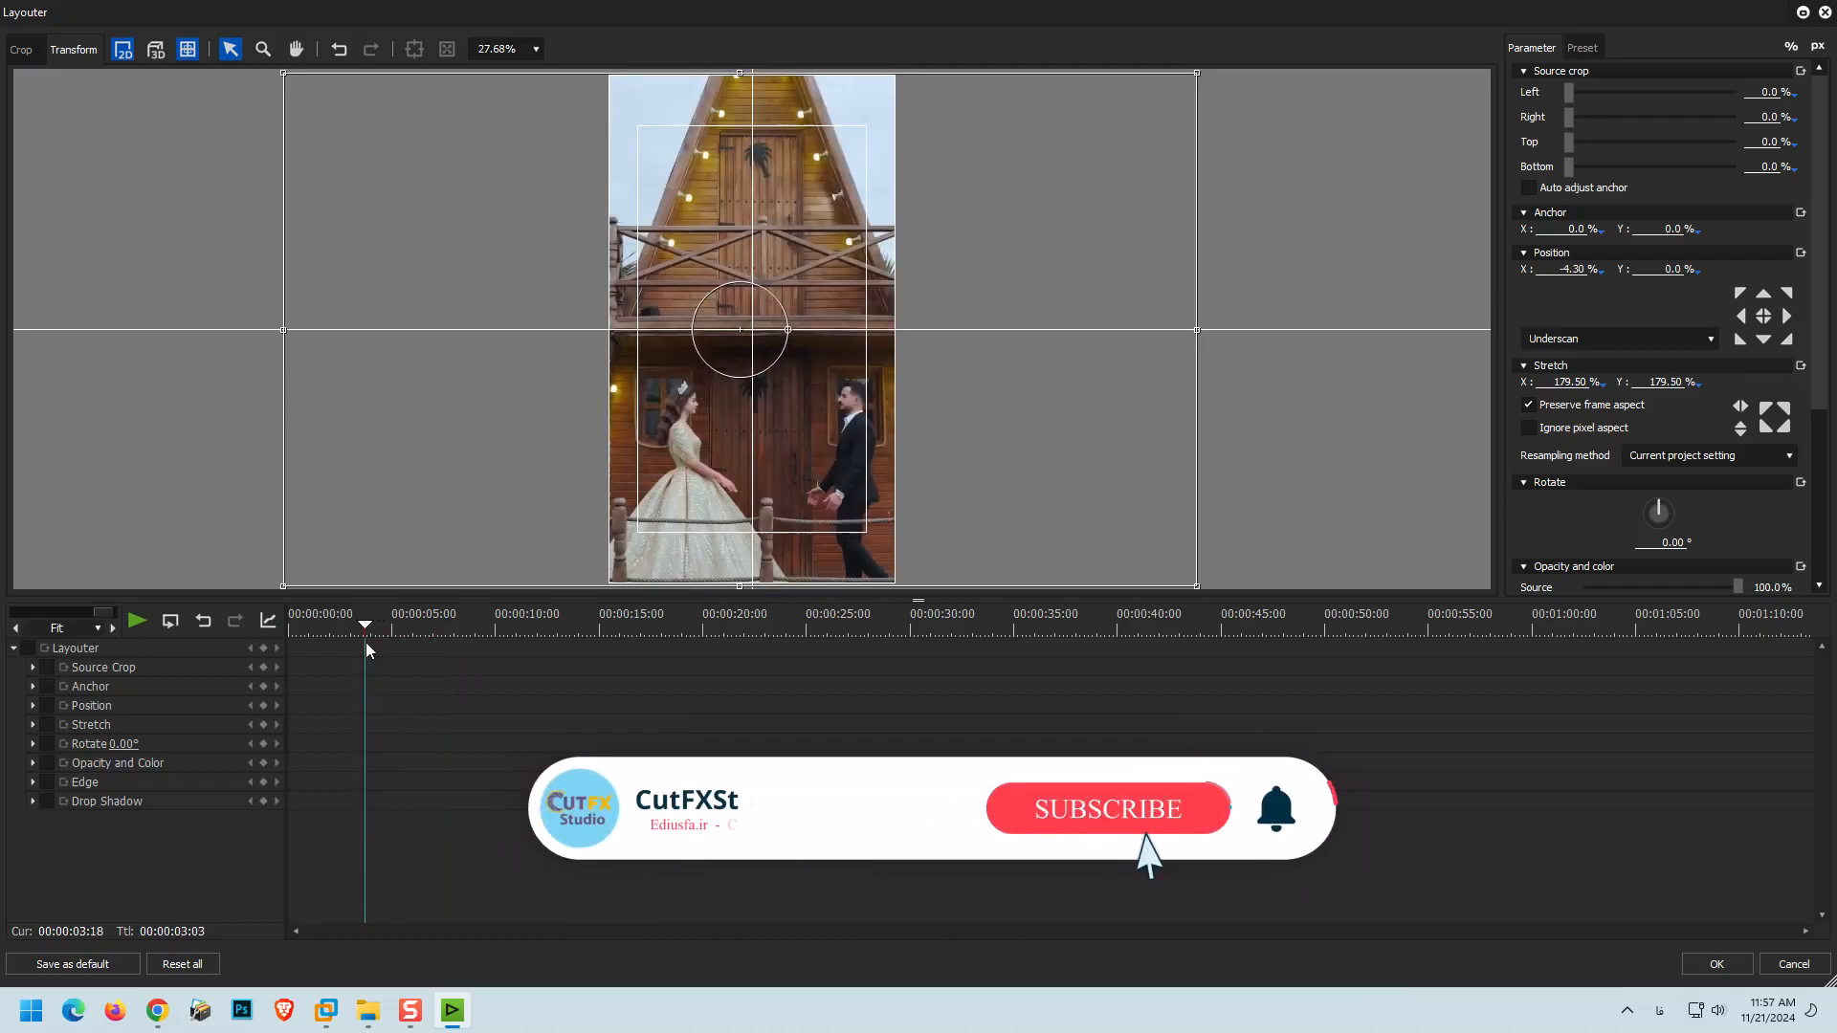
left_click(1713, 961)
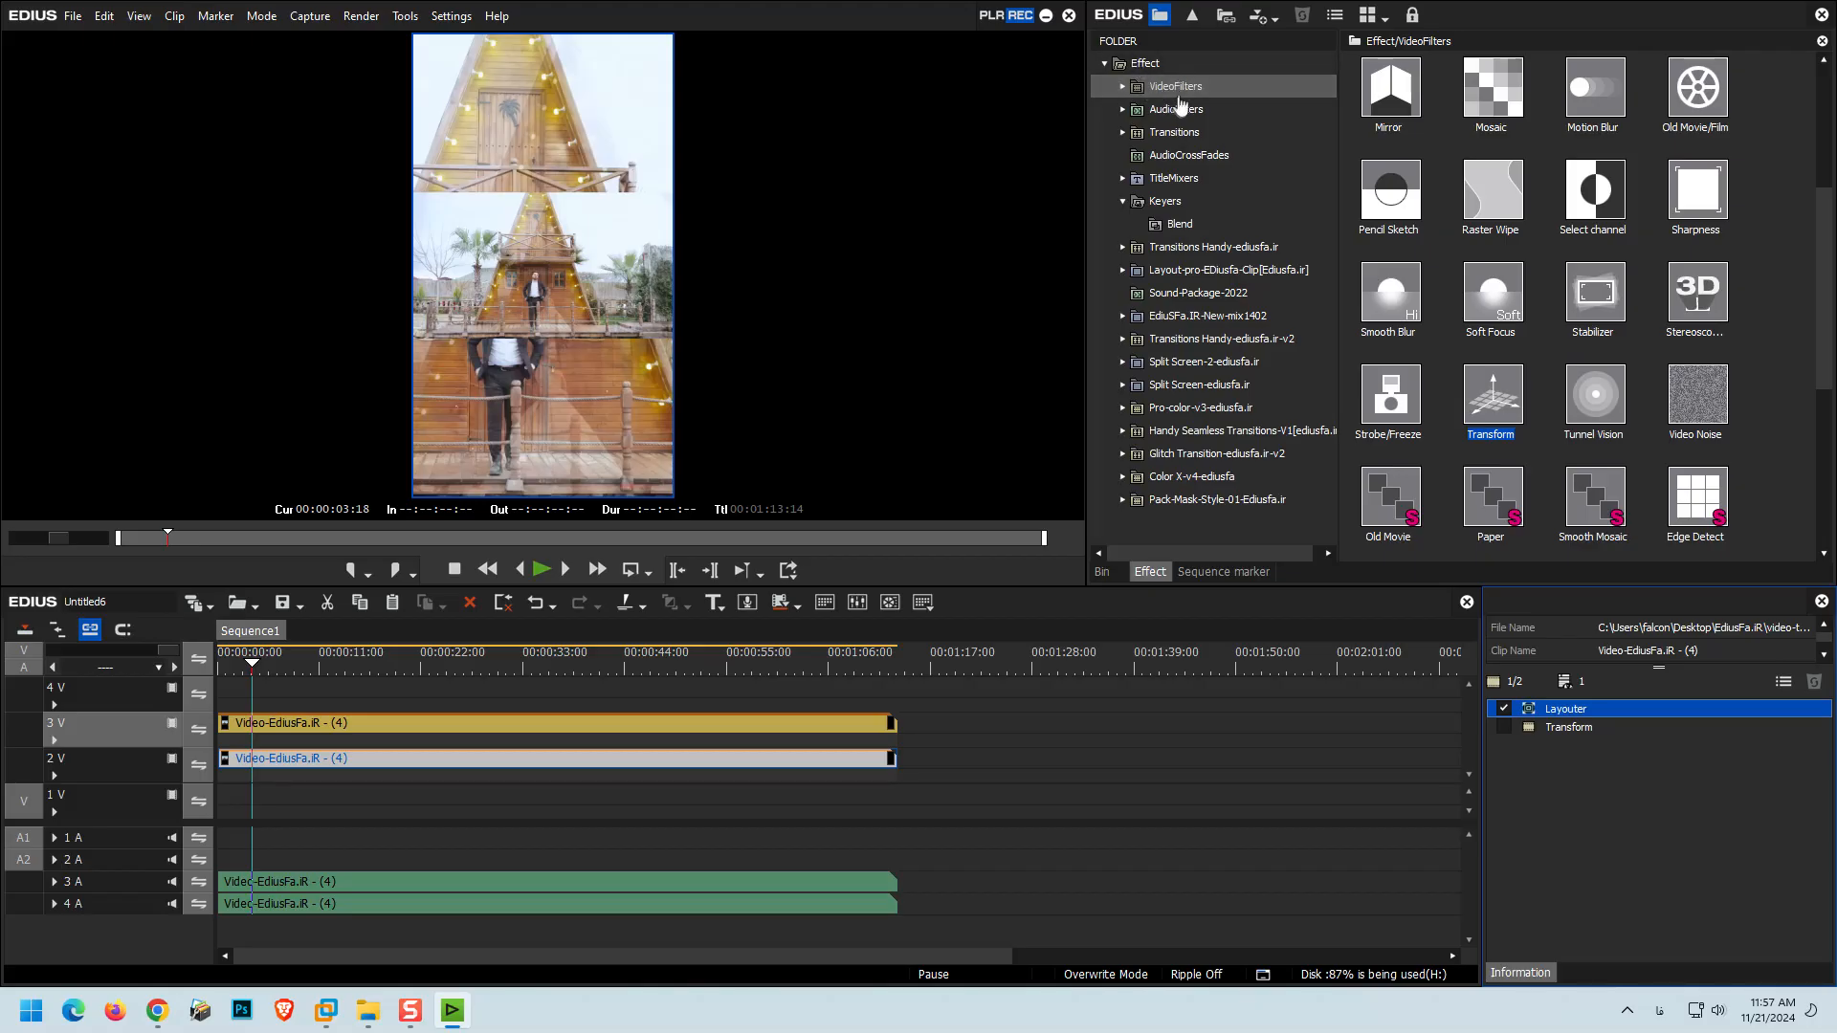
- Apply the Smooth Blur filter to the clip on track 2 V with a radius of about 36
mouse_move(1382, 306)
left_mouse_down()
mouse_move(1372, 369)
mouse_move(1000, 640)
mouse_move(1399, 435)
mouse_move(1399, 332)
mouse_move(1414, 354)
mouse_move(788, 647)
left_mouse_up()
left_click_drag(544, 720, 514, 758)
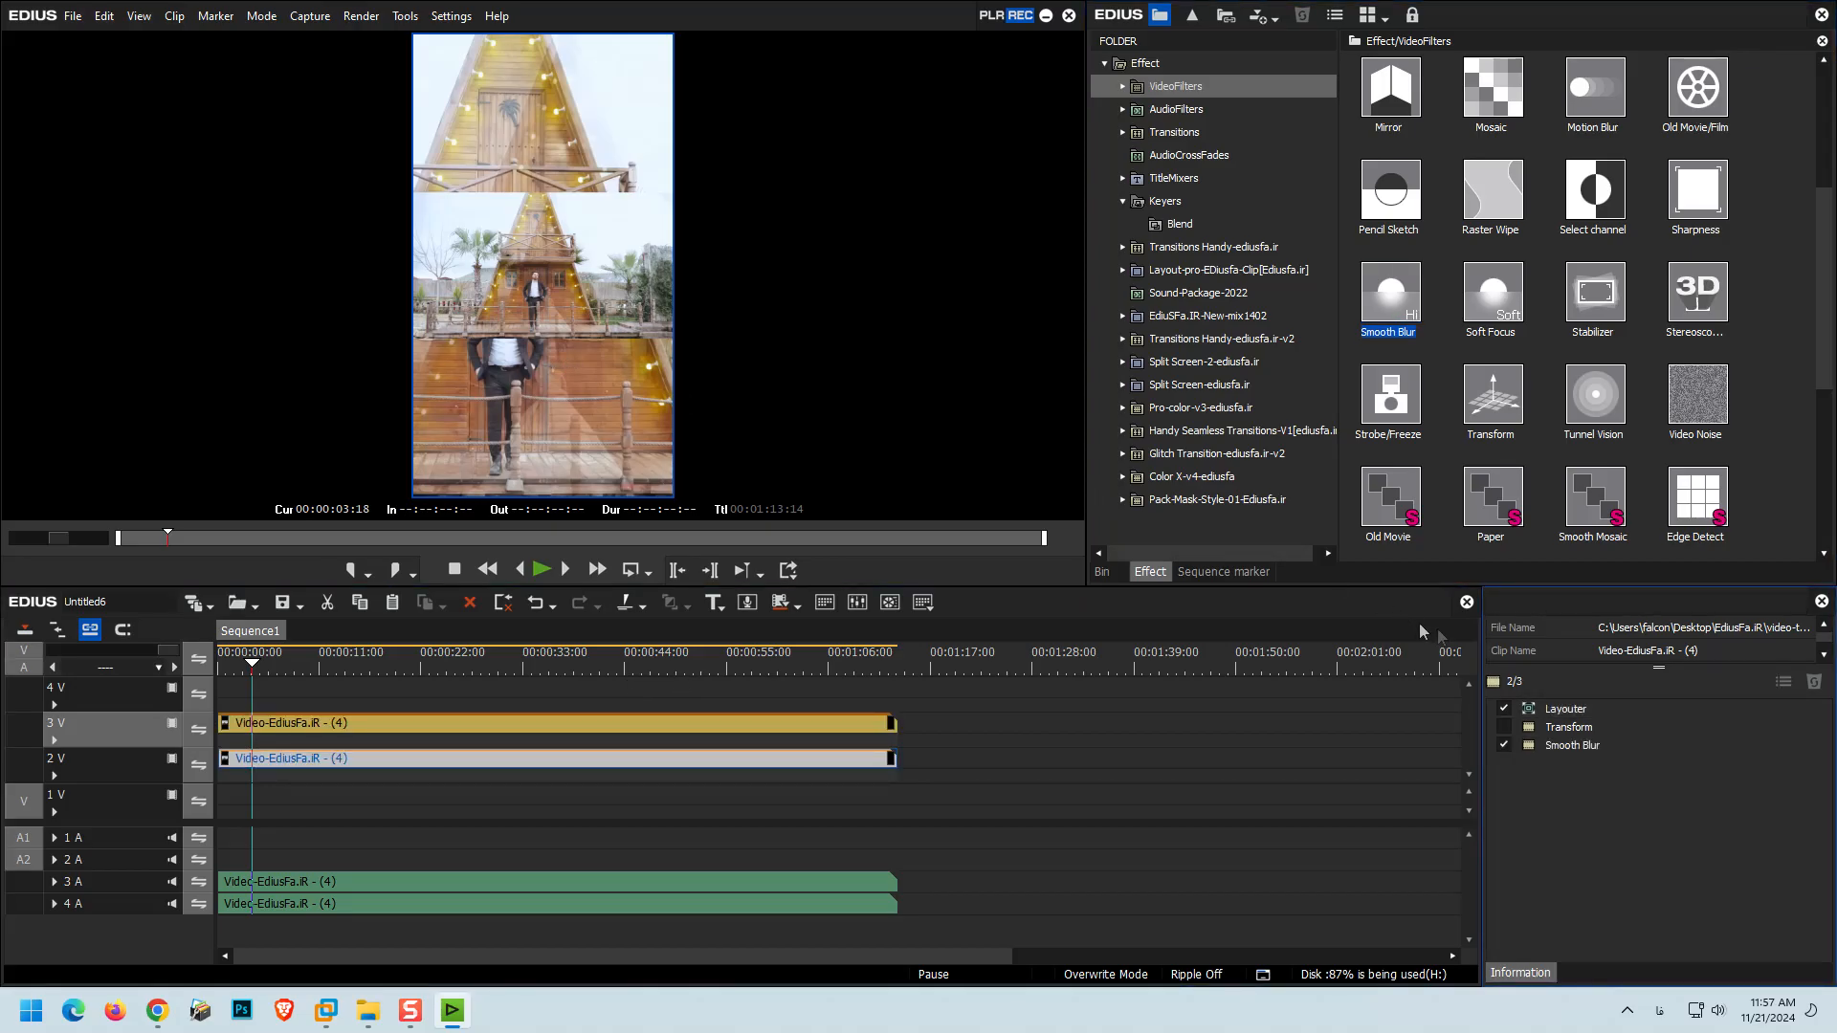
double_click(1570, 745)
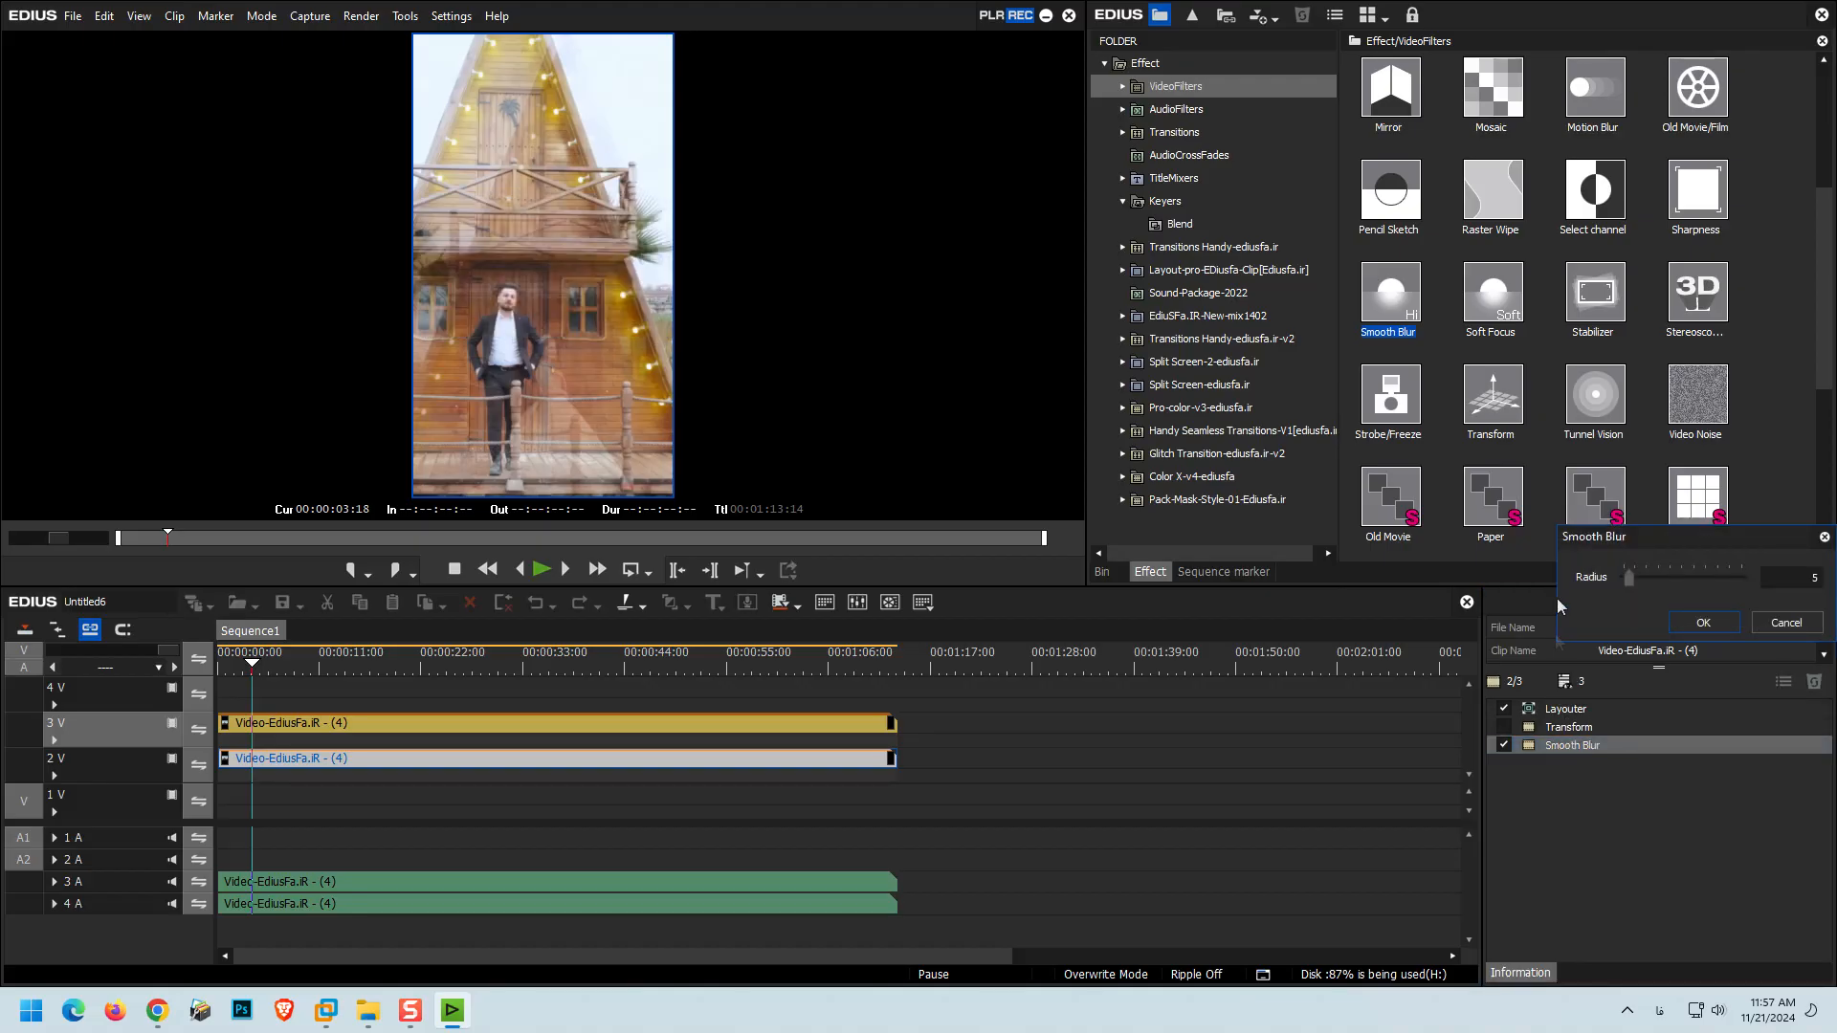
left_click_drag(1633, 578, 1653, 578)
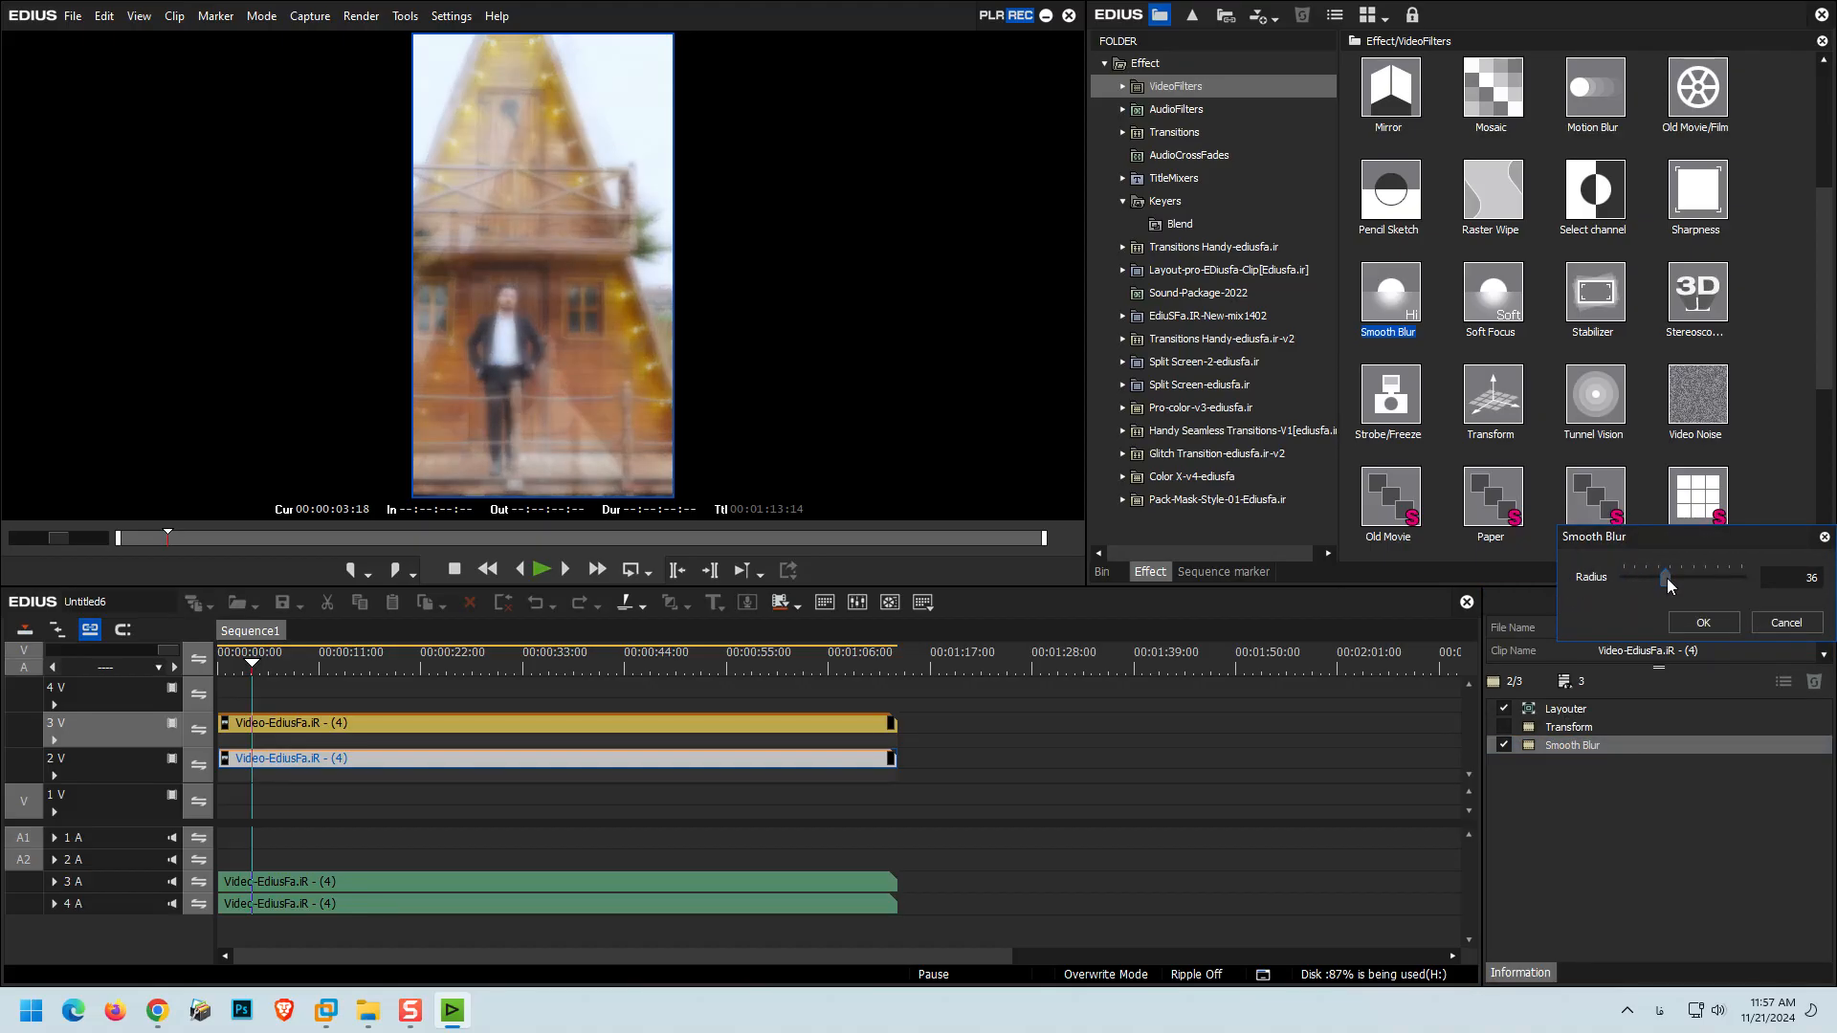
left_click(1695, 622)
- Apply the Gaussian Blur filter to the clip on track 2 V and delete its Smooth Blur filter
scroll(1787, 268, "up", 2)
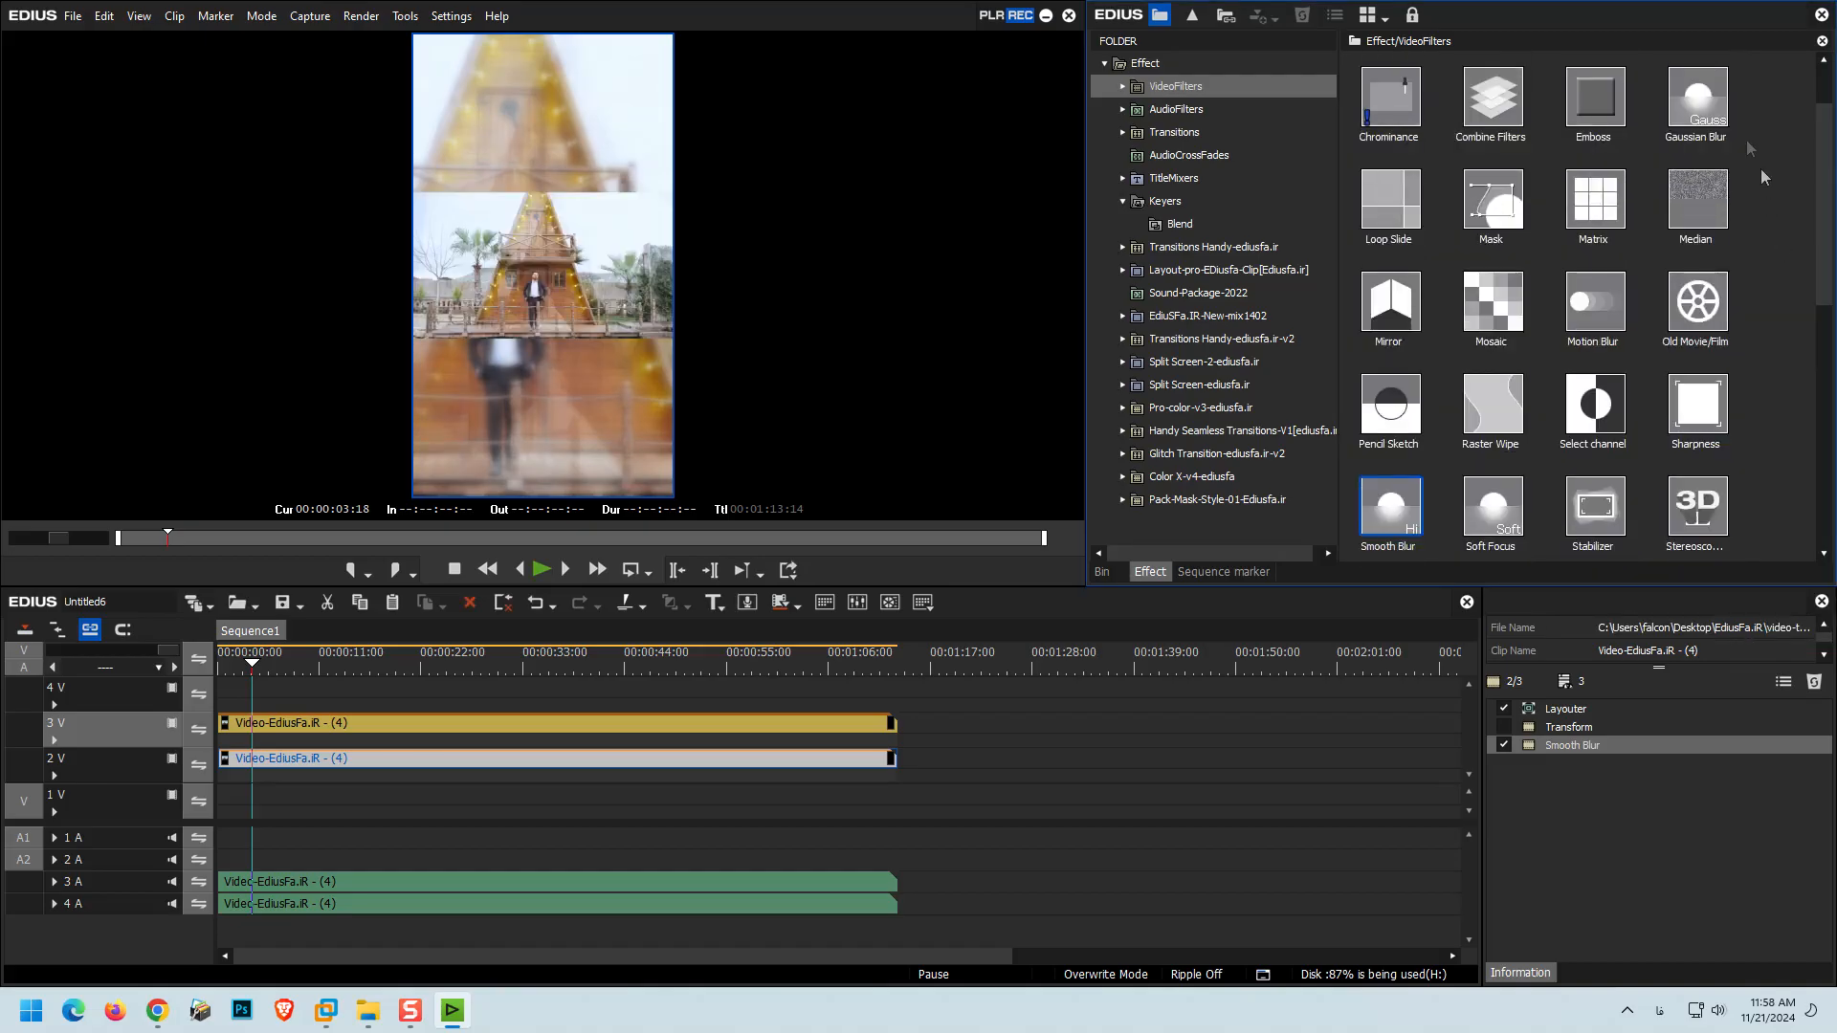
left_click_drag(1695, 105, 300, 761)
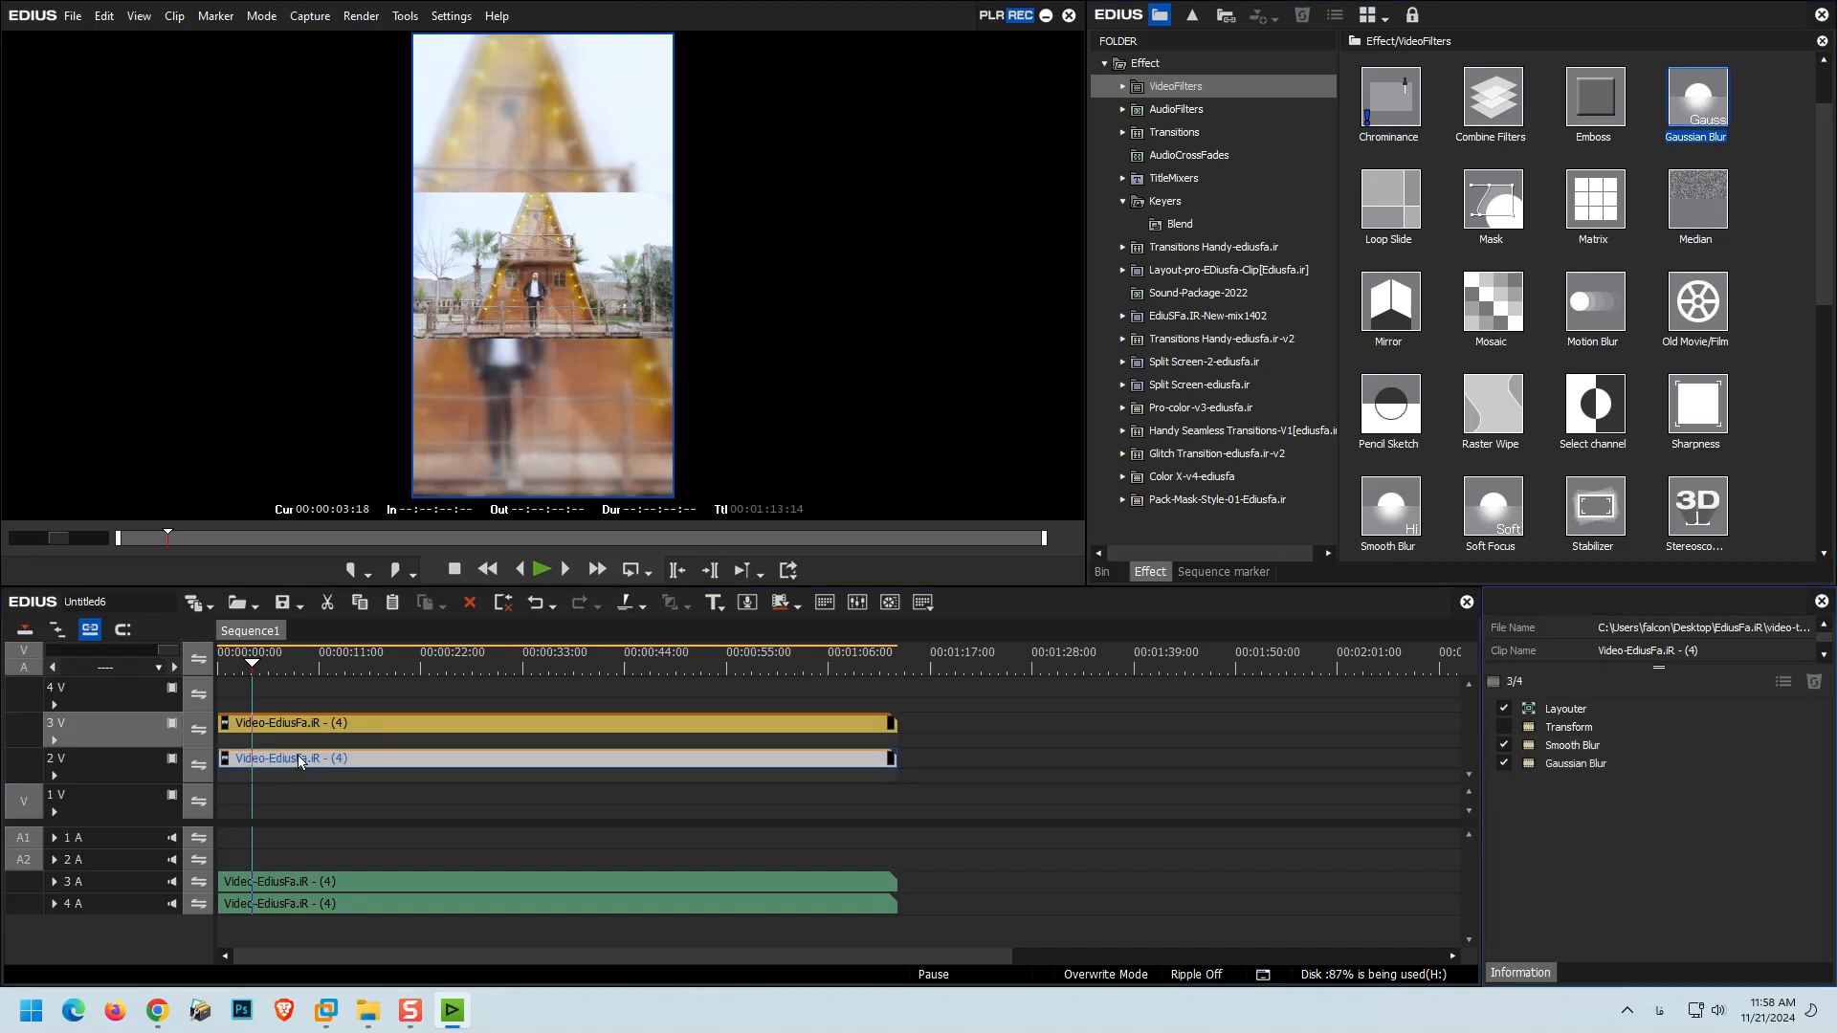
left_click(1513, 746)
left_click(1814, 682)
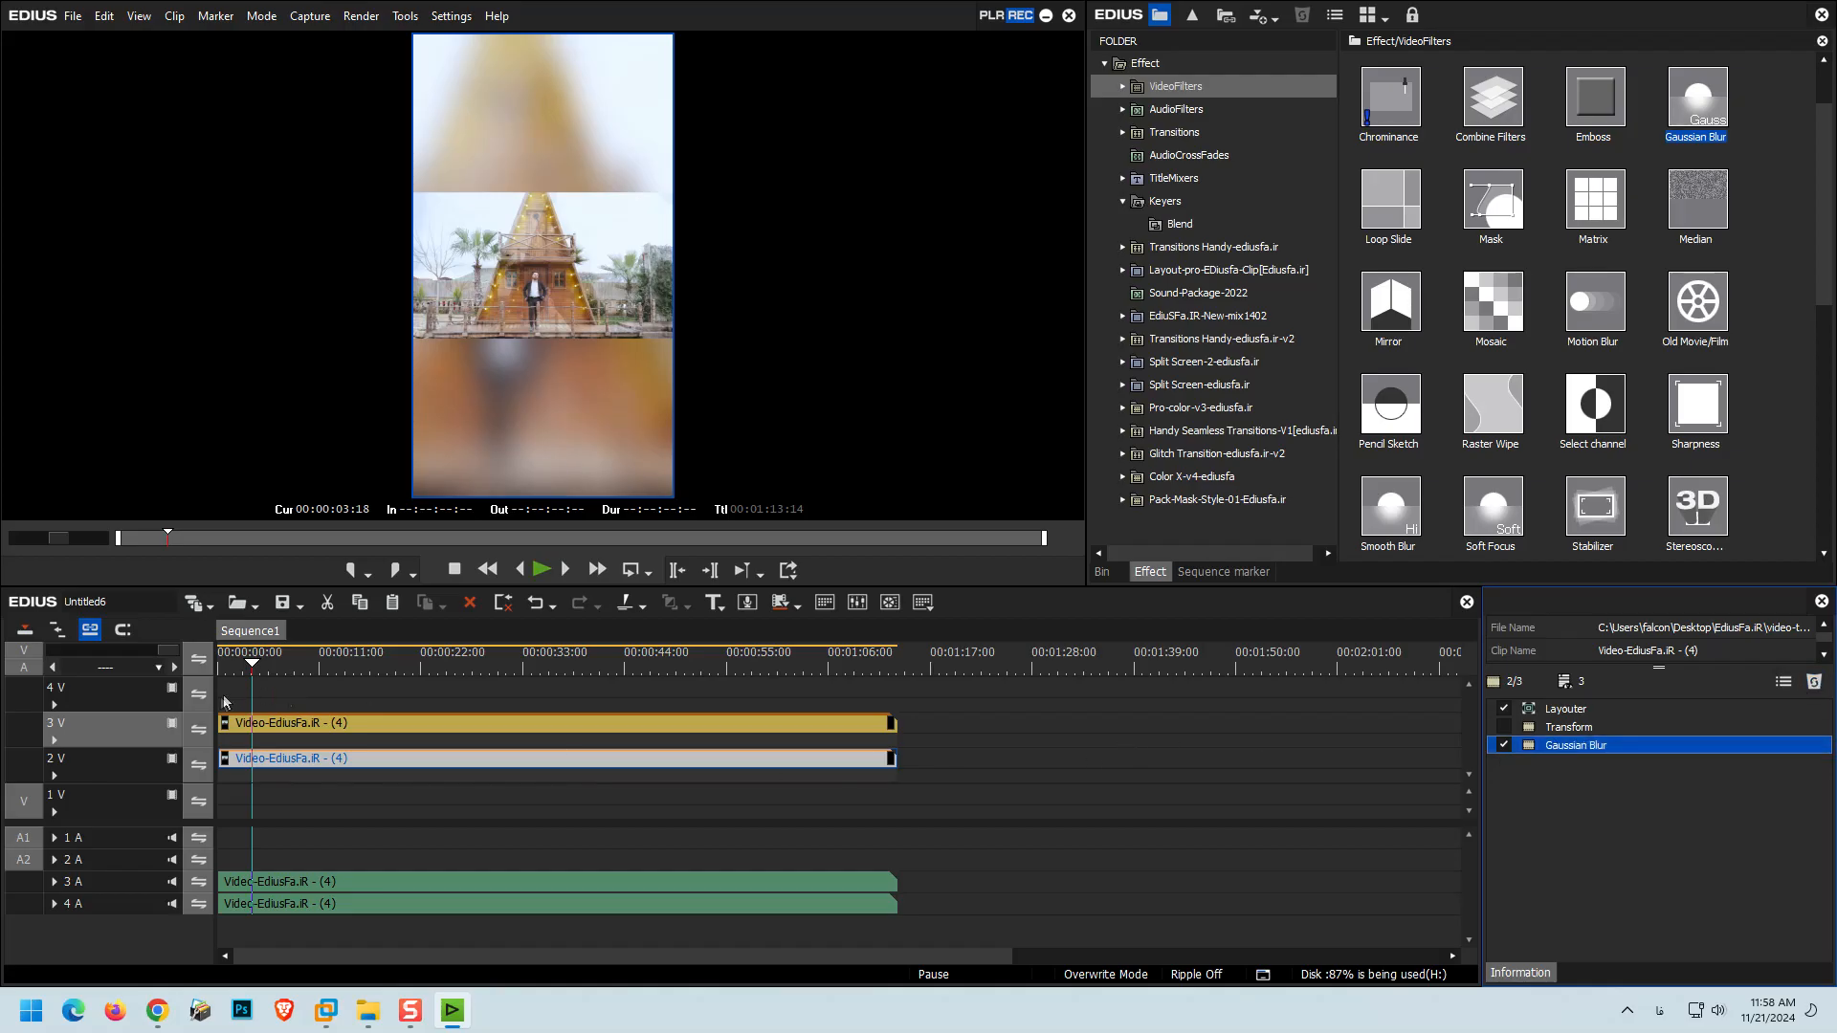
- Enlarge the clip on track 3 V in the Layouter to about 94.3 % stretch and preview it over the blurred background
mouse_move(324, 670)
left_mouse_down()
mouse_move(536, 676)
mouse_move(297, 677)
left_mouse_up()
left_click(303, 737)
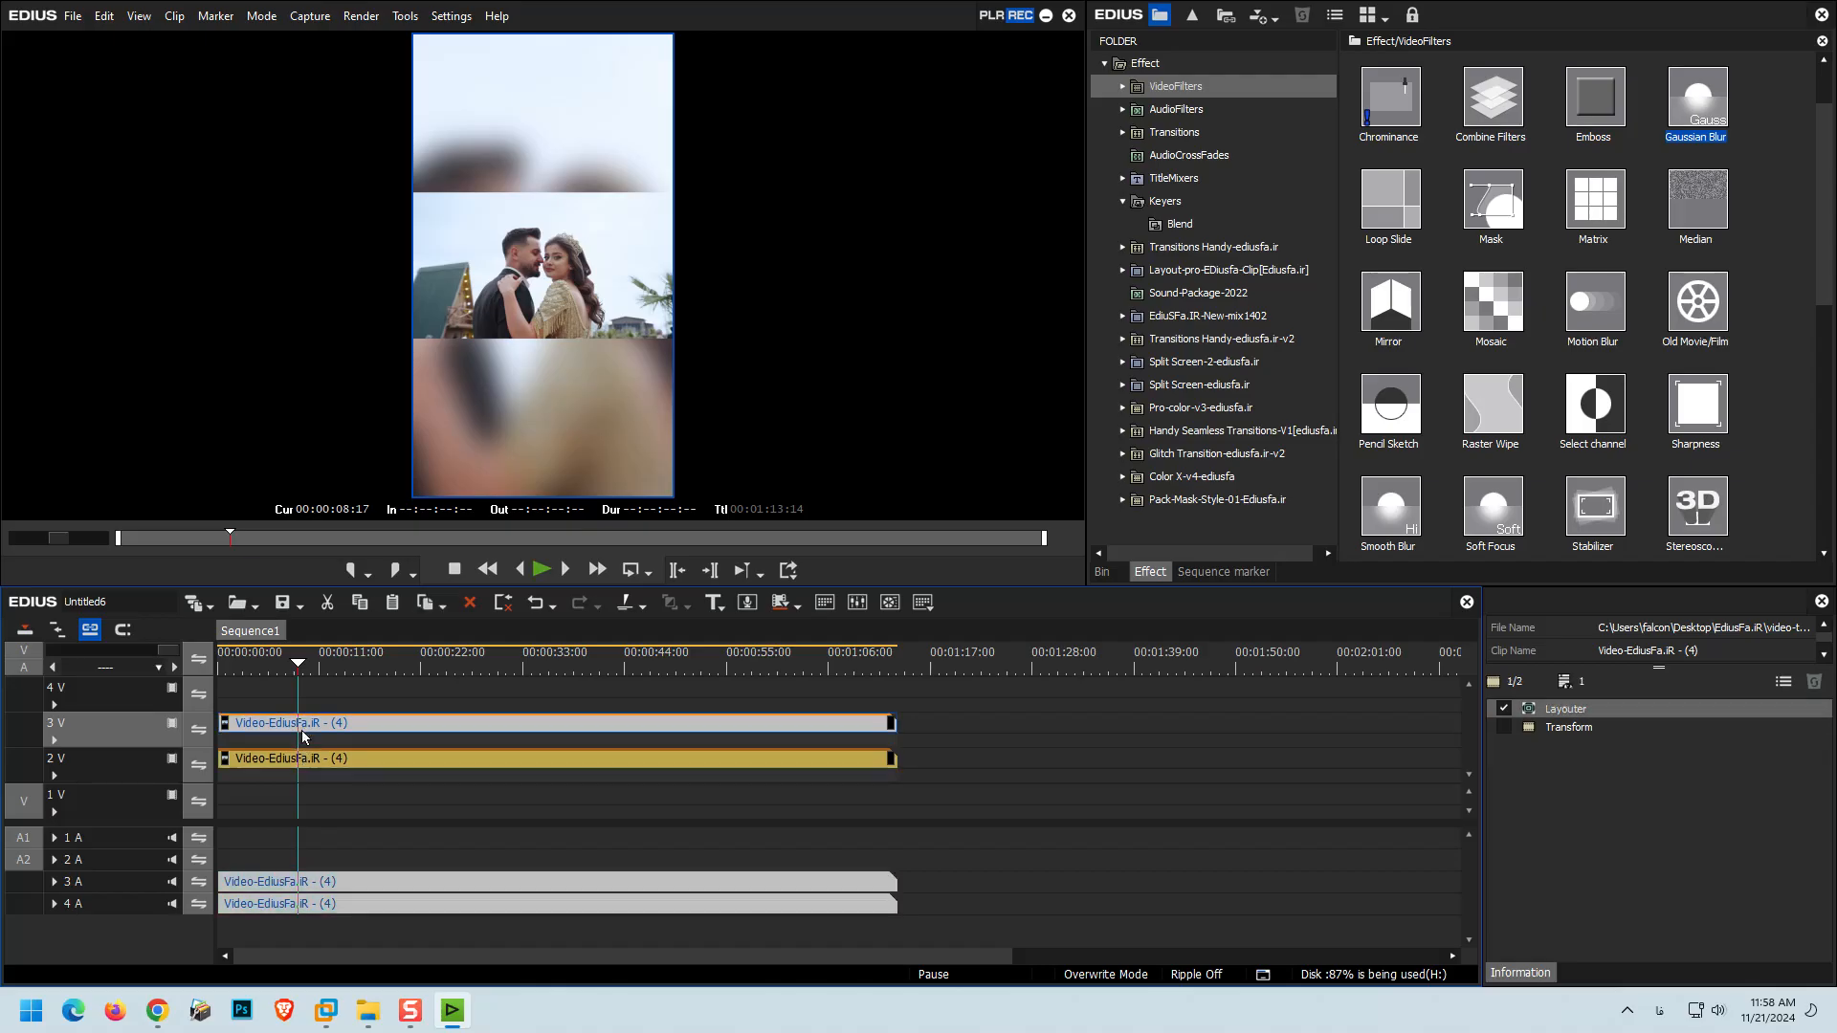
key("F7")
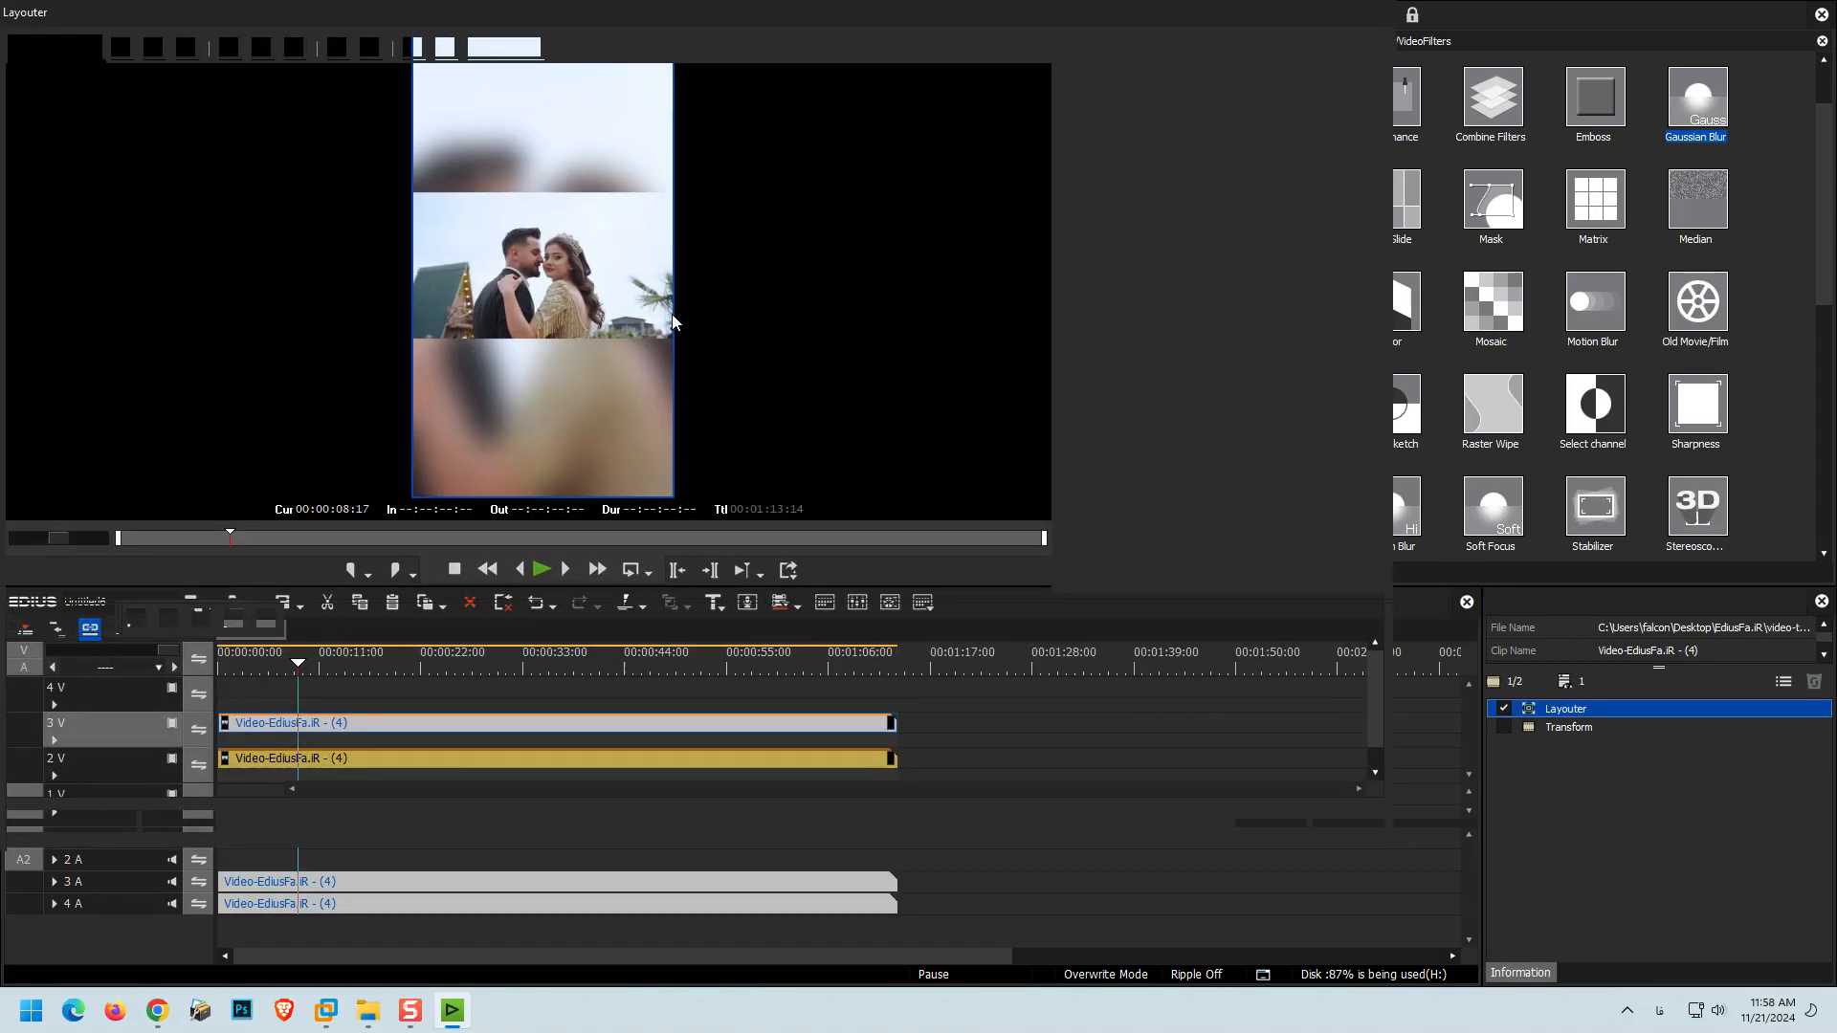
left_click_drag(898, 251, 1049, 199)
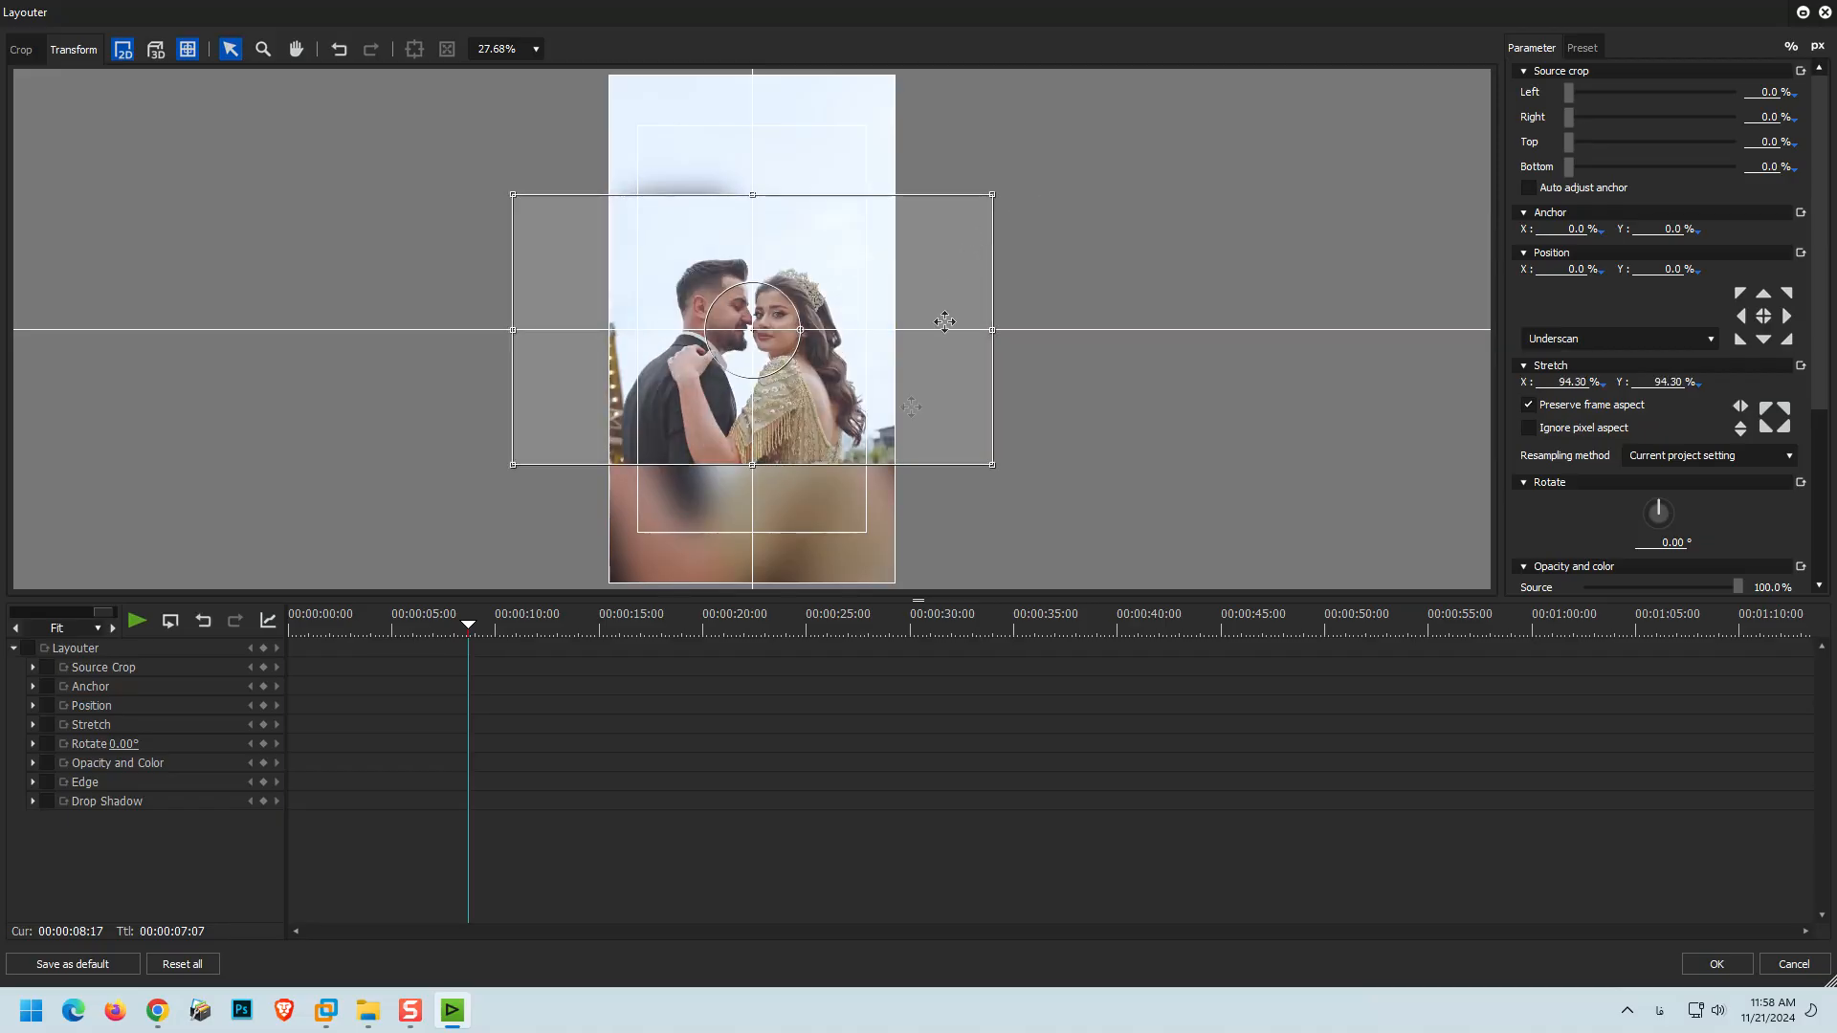
left_click_drag(330, 624, 508, 626)
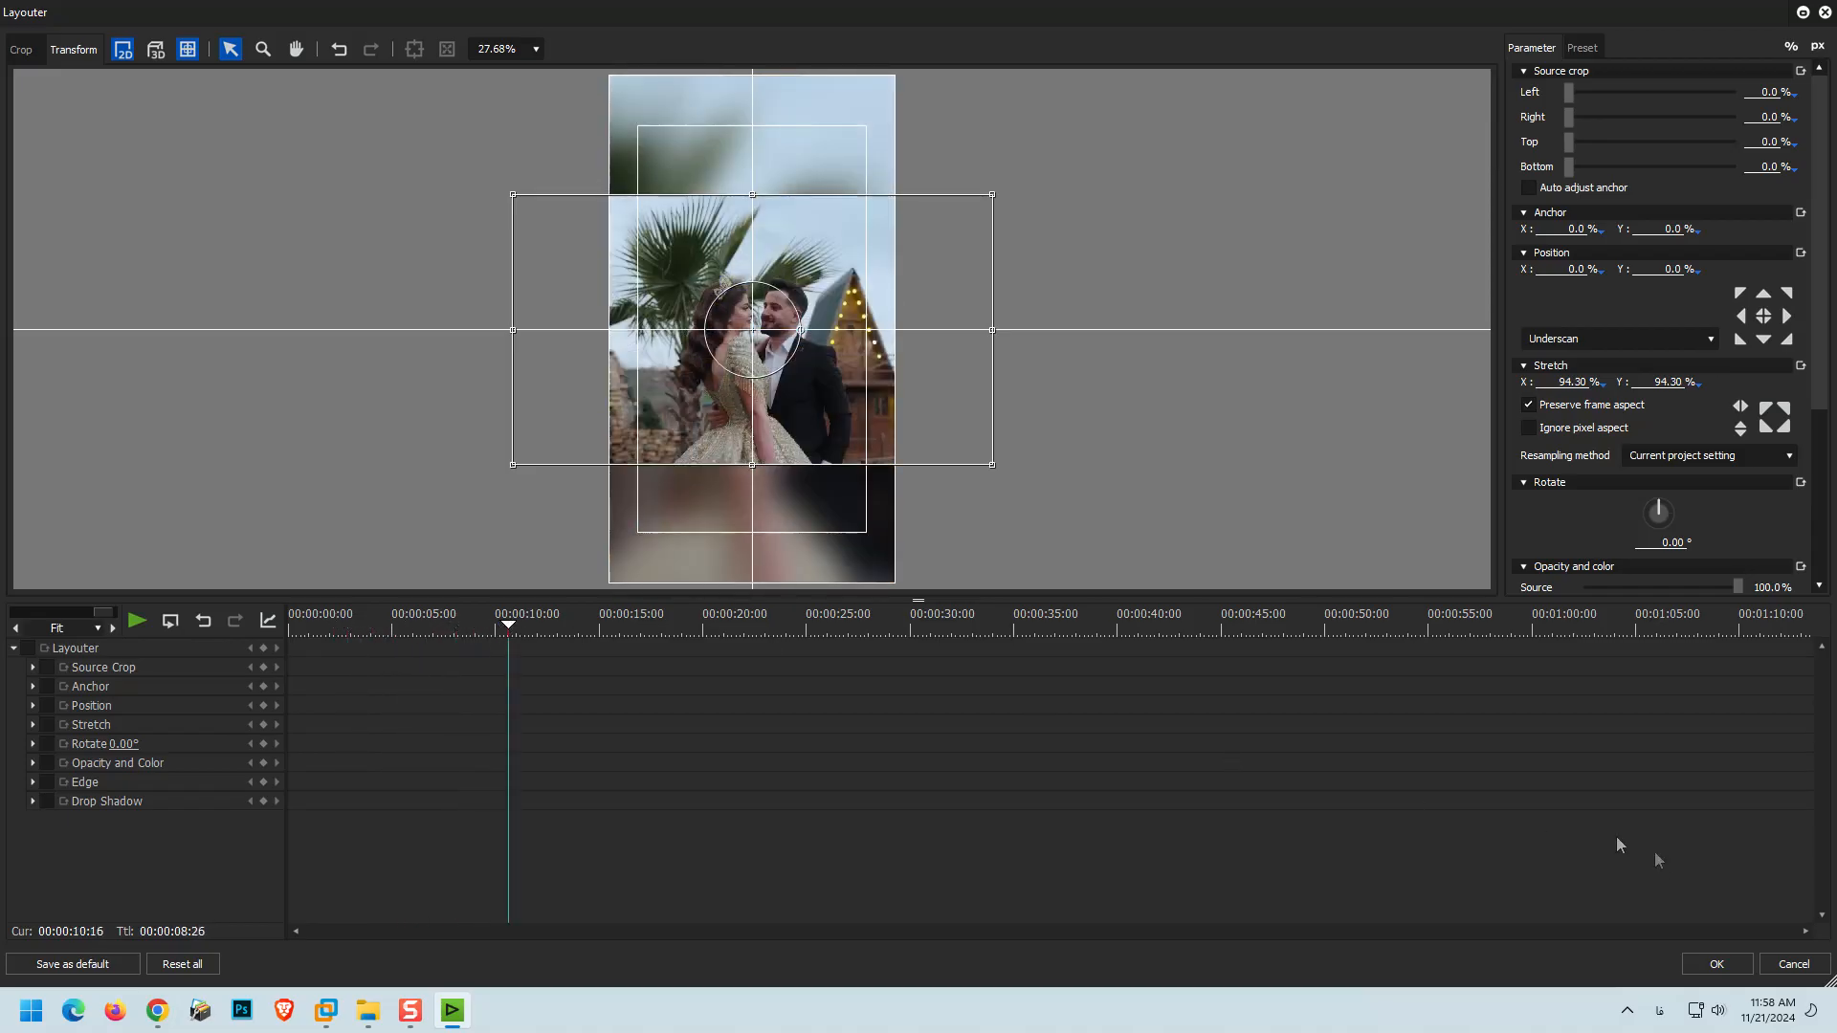
left_click(1719, 963)
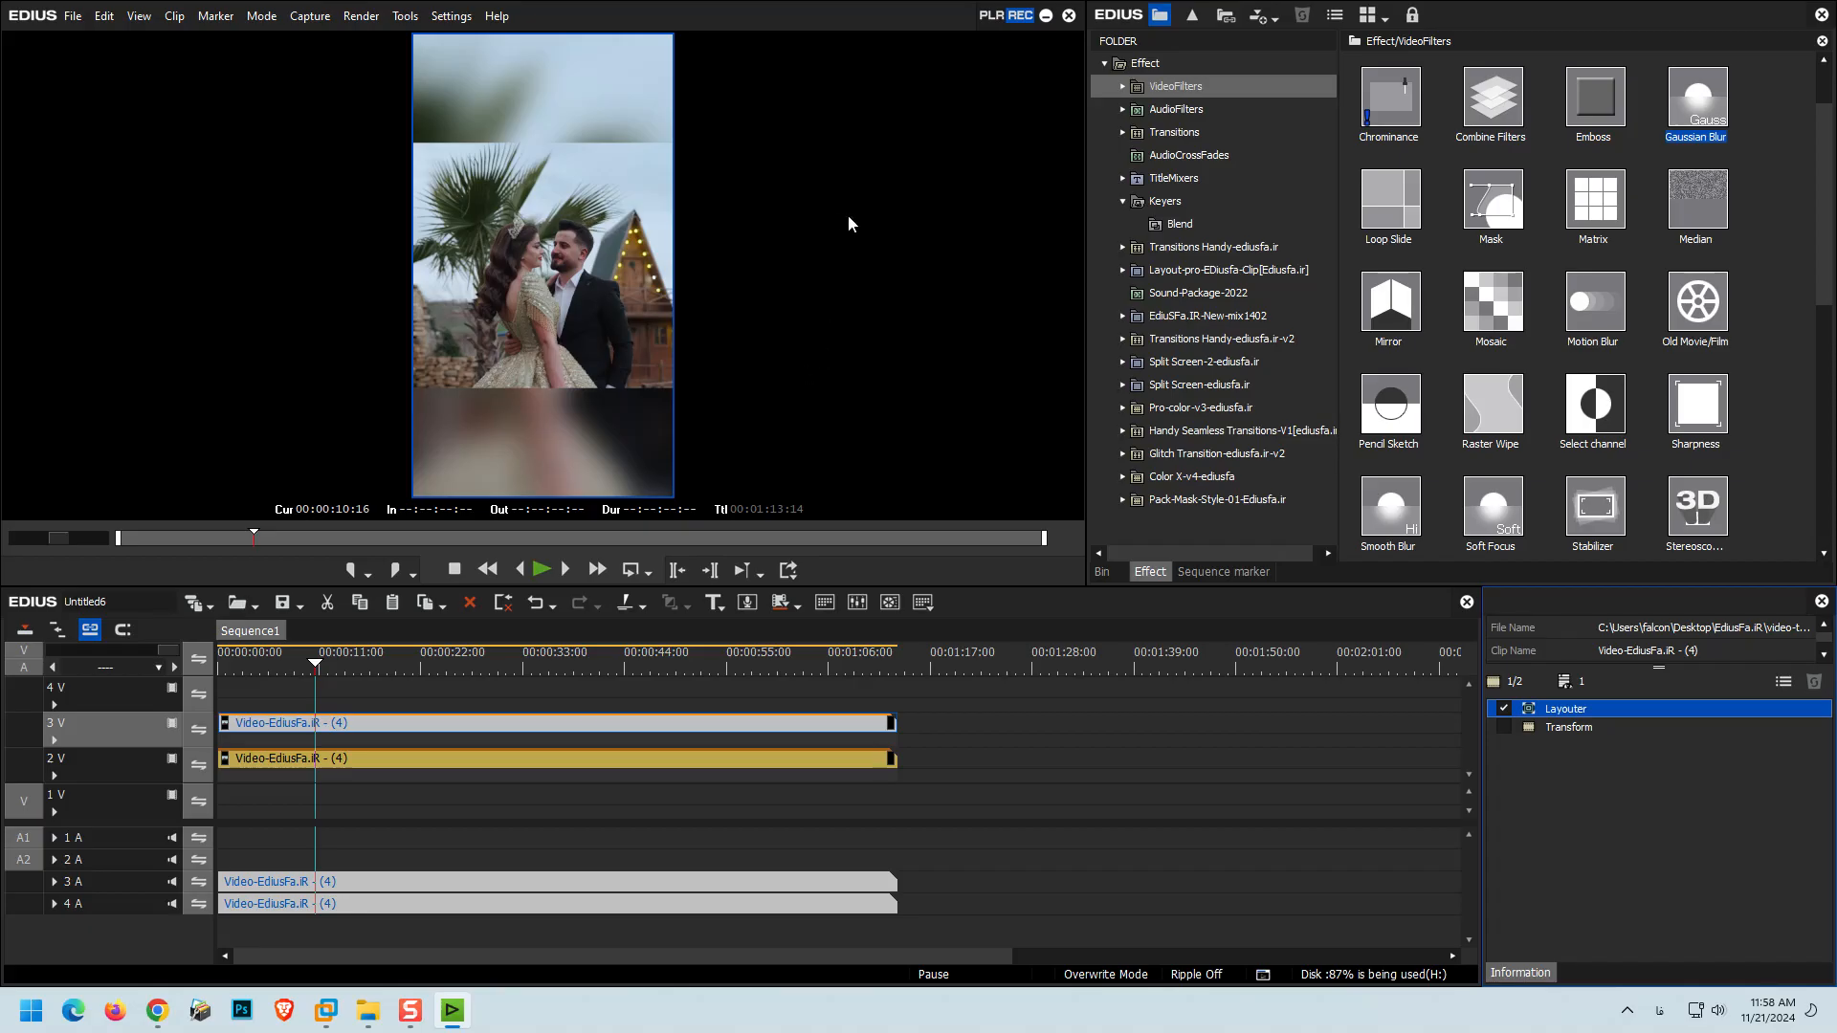
left_click_drag(414, 653, 454, 664)
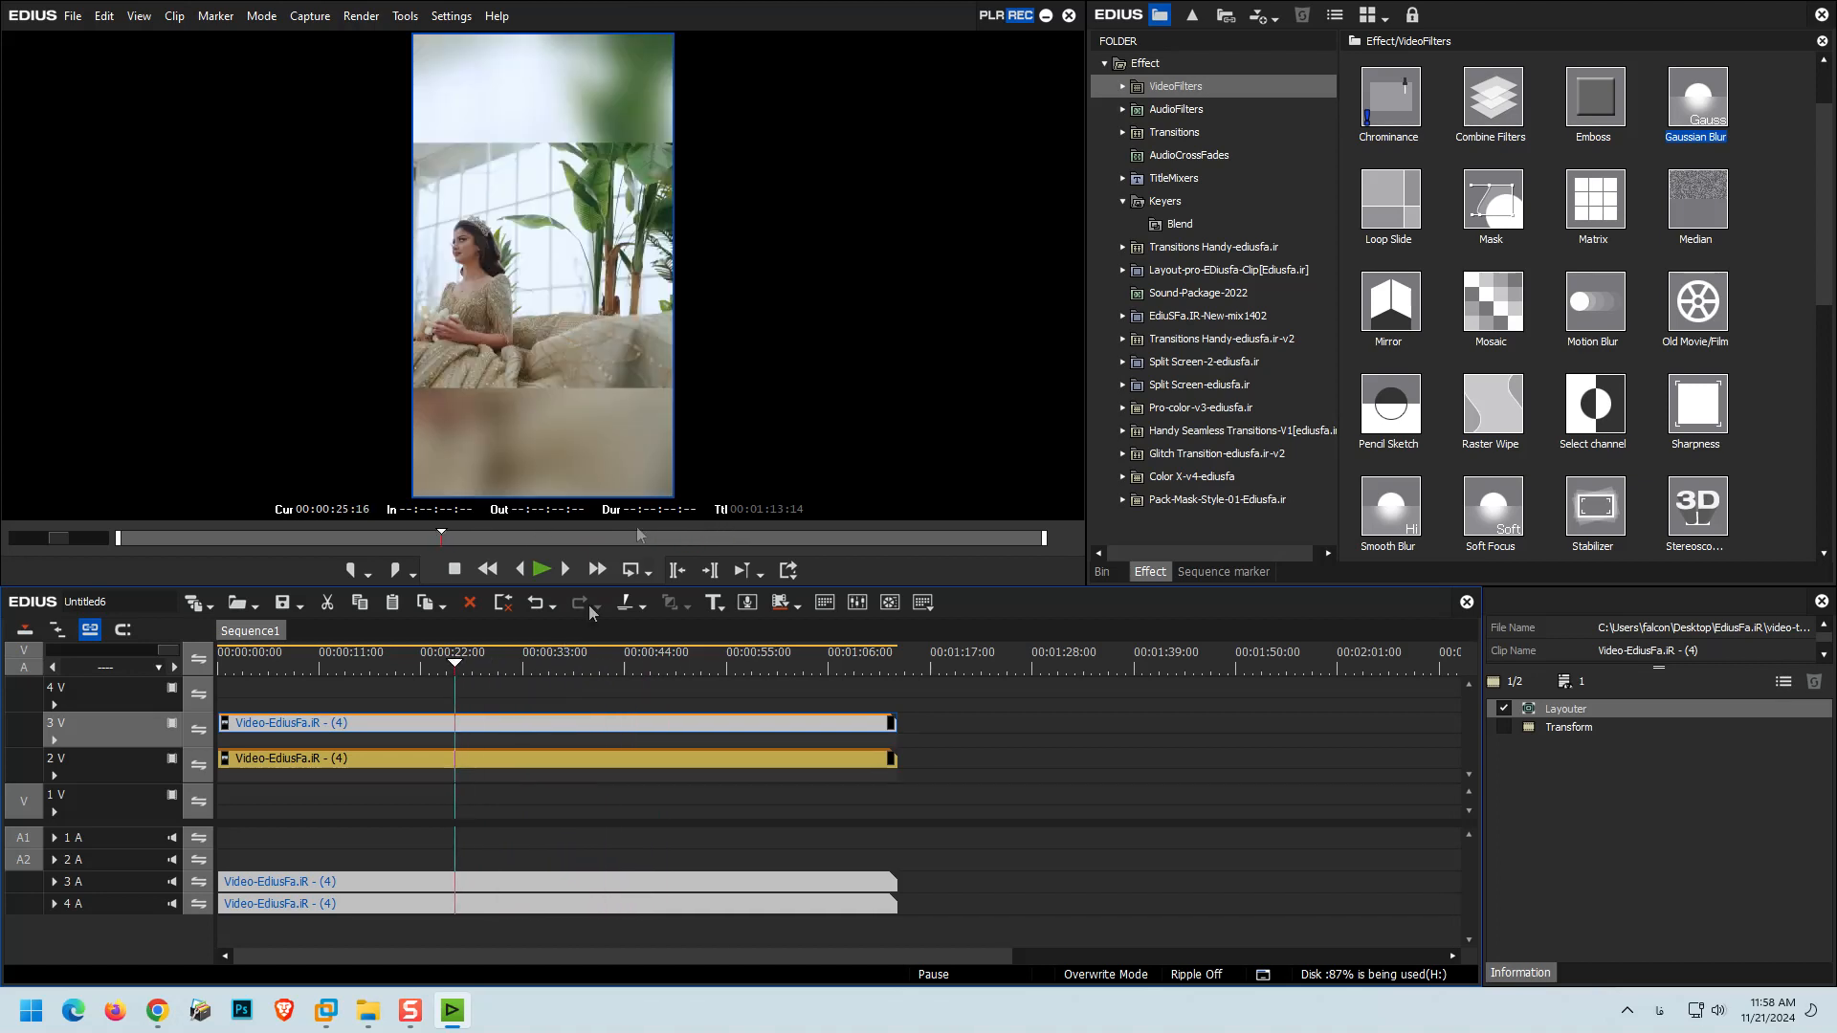
- Check which H.264/AVC exporters Print to File offers for the sequence, and close it without exporting
key("F11")
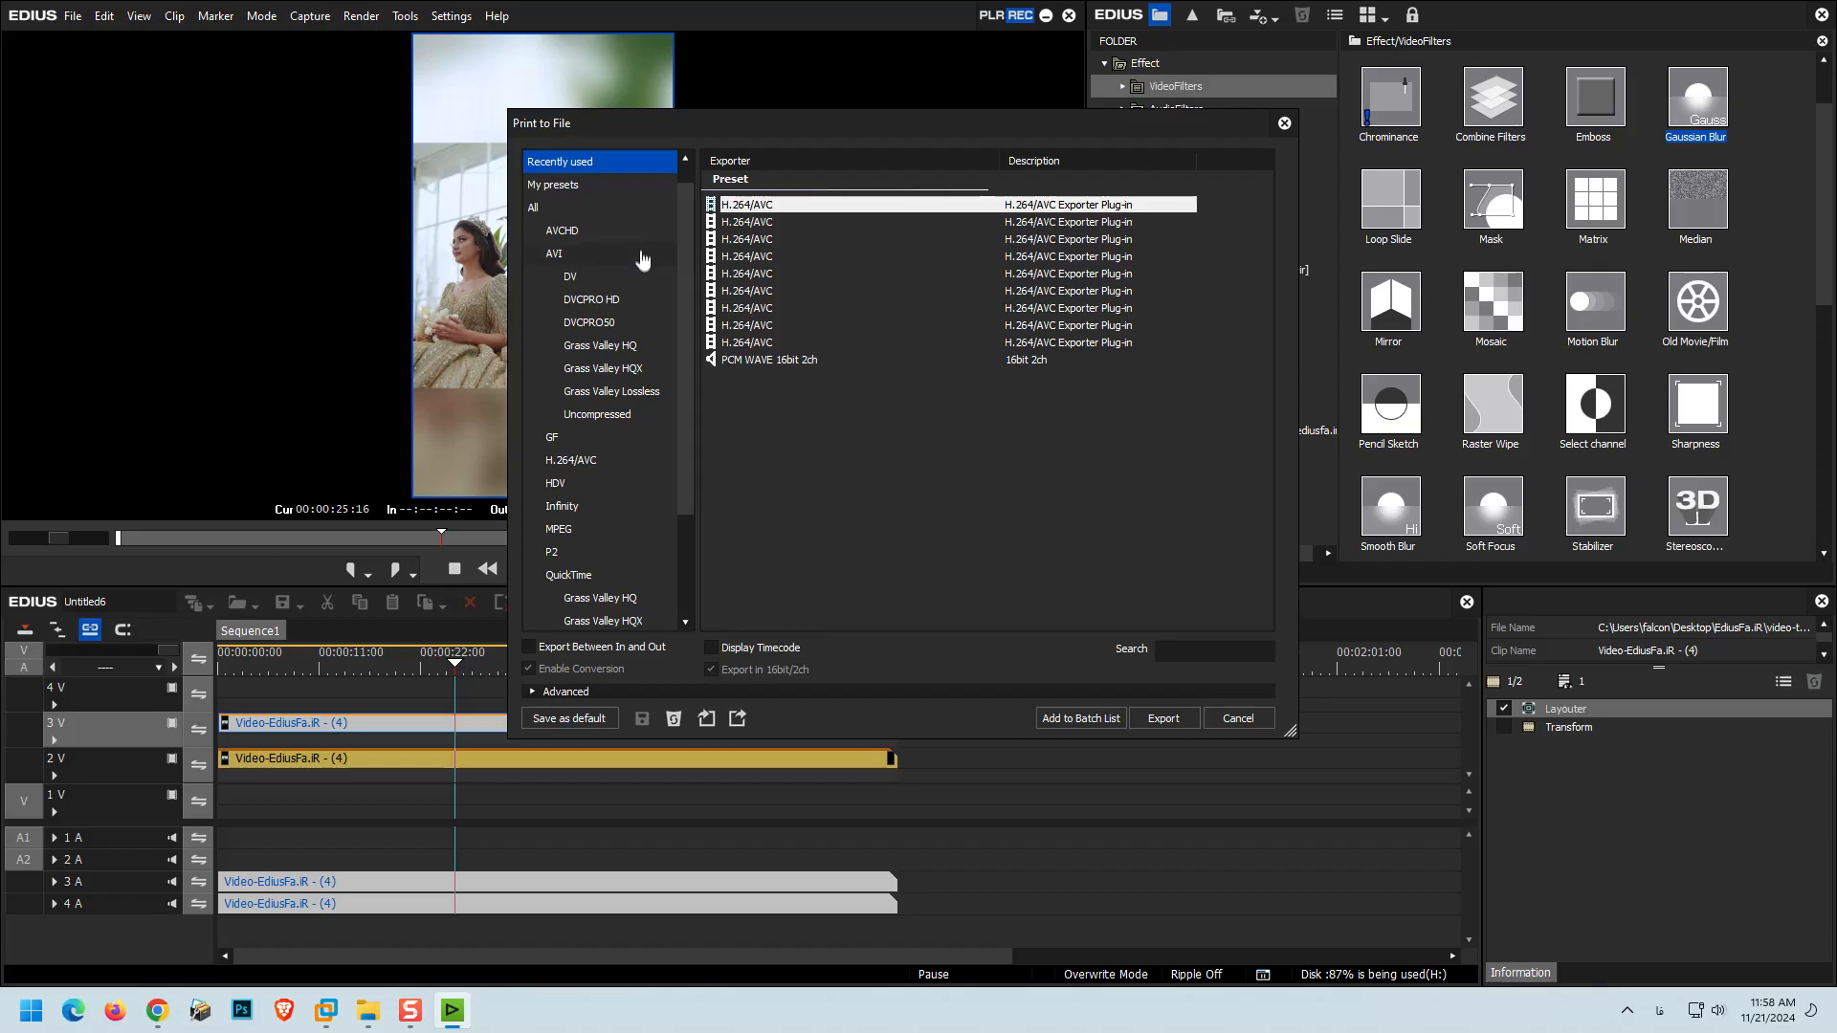
scroll(689, 445, "down", 1)
left_click(581, 415)
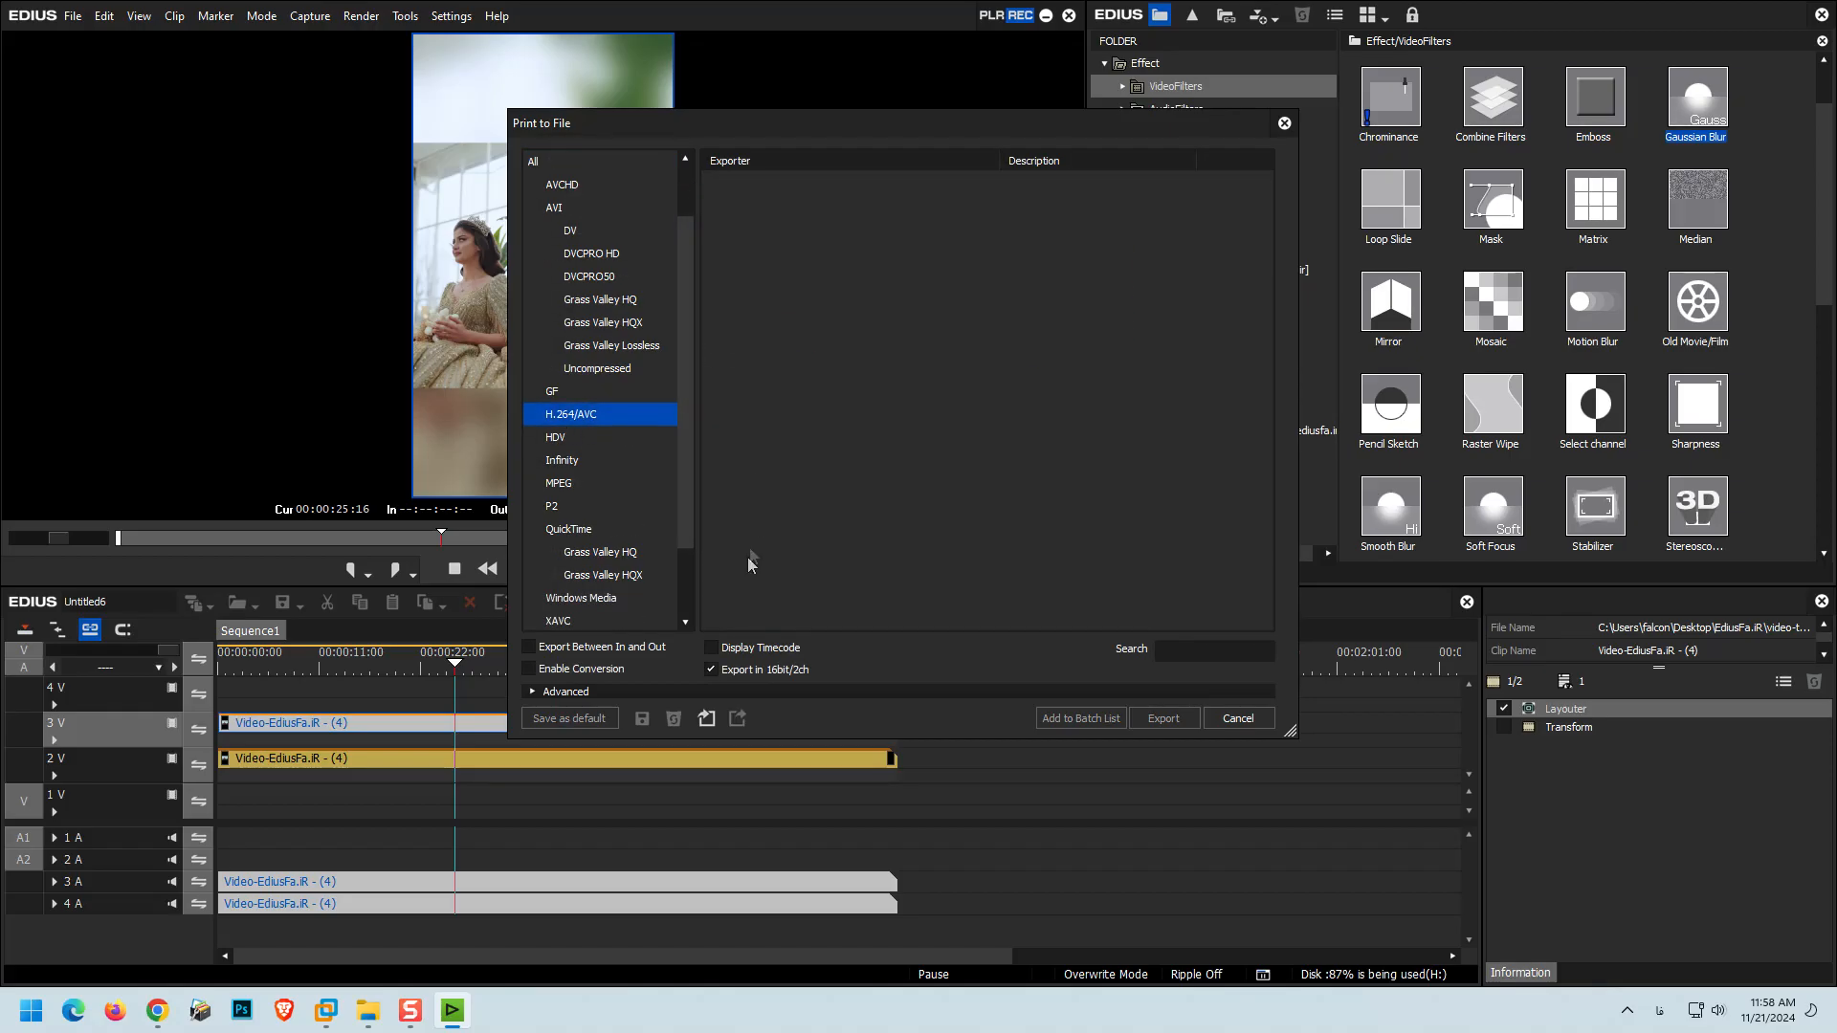
key("Escape")
- Change the current project settings to an audio sampling rate of 48000Hz
left_click(451, 15)
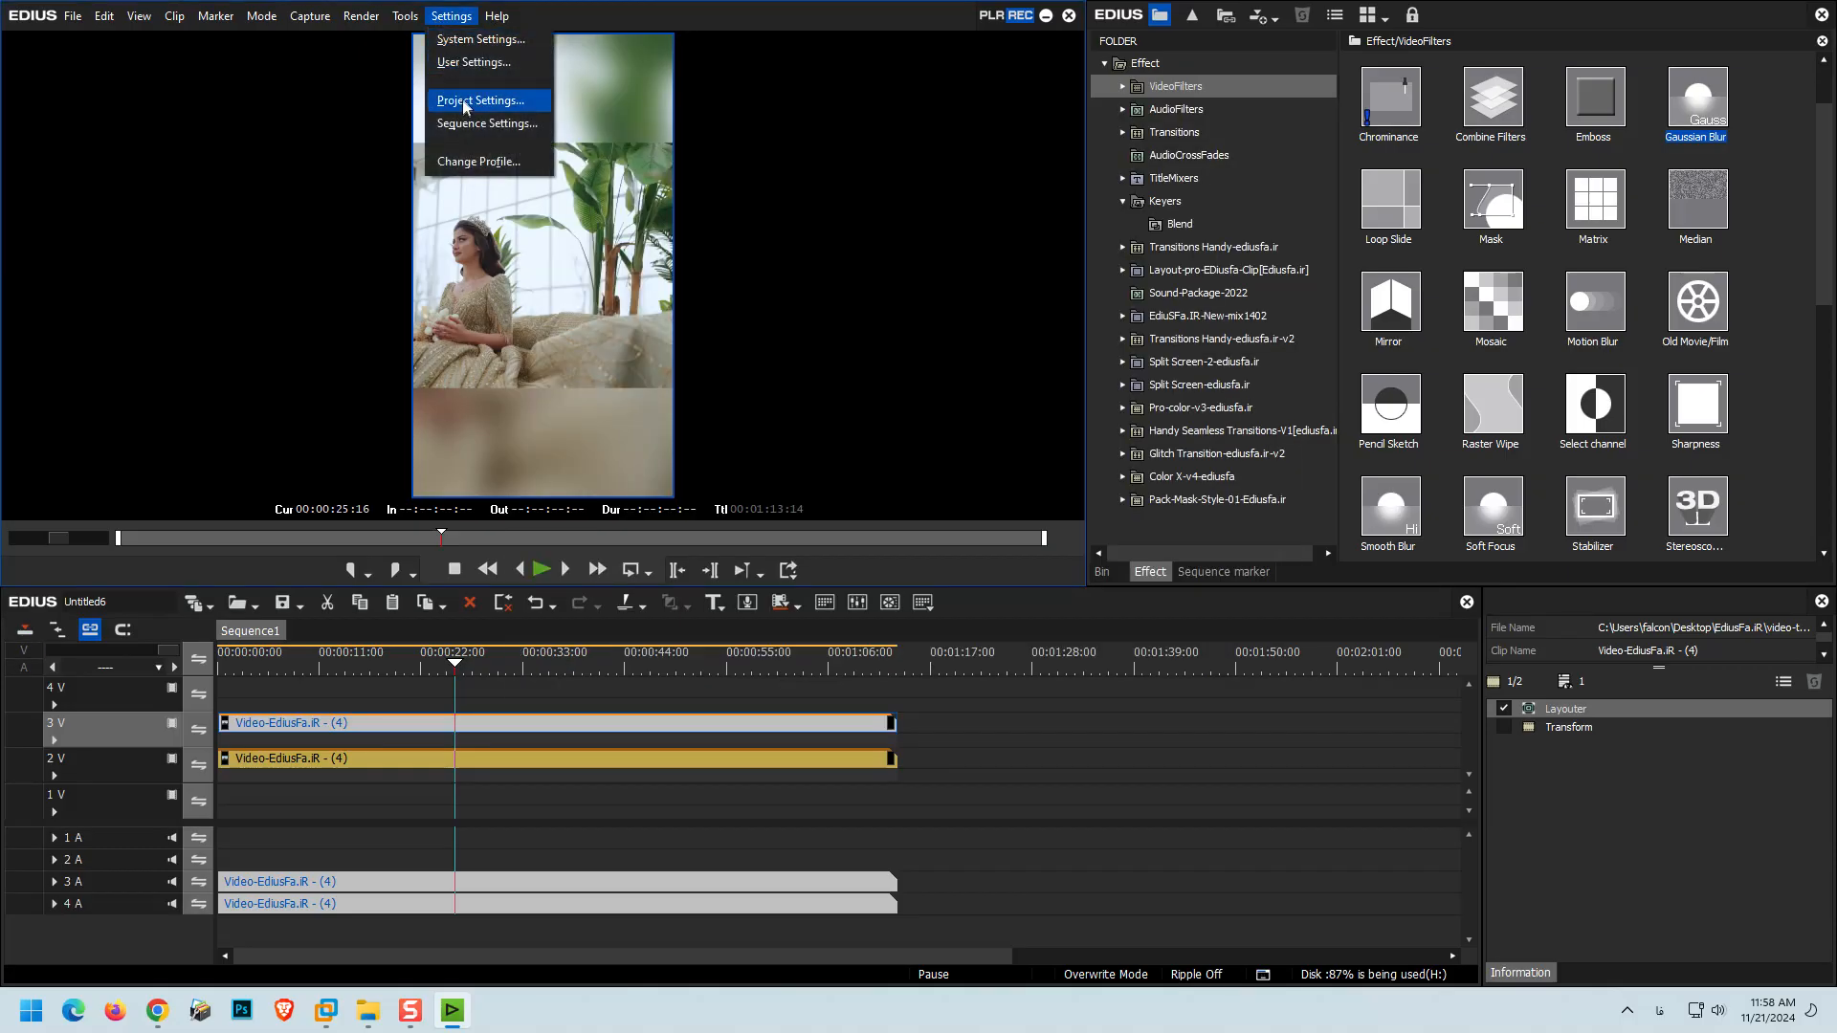
left_click(462, 102)
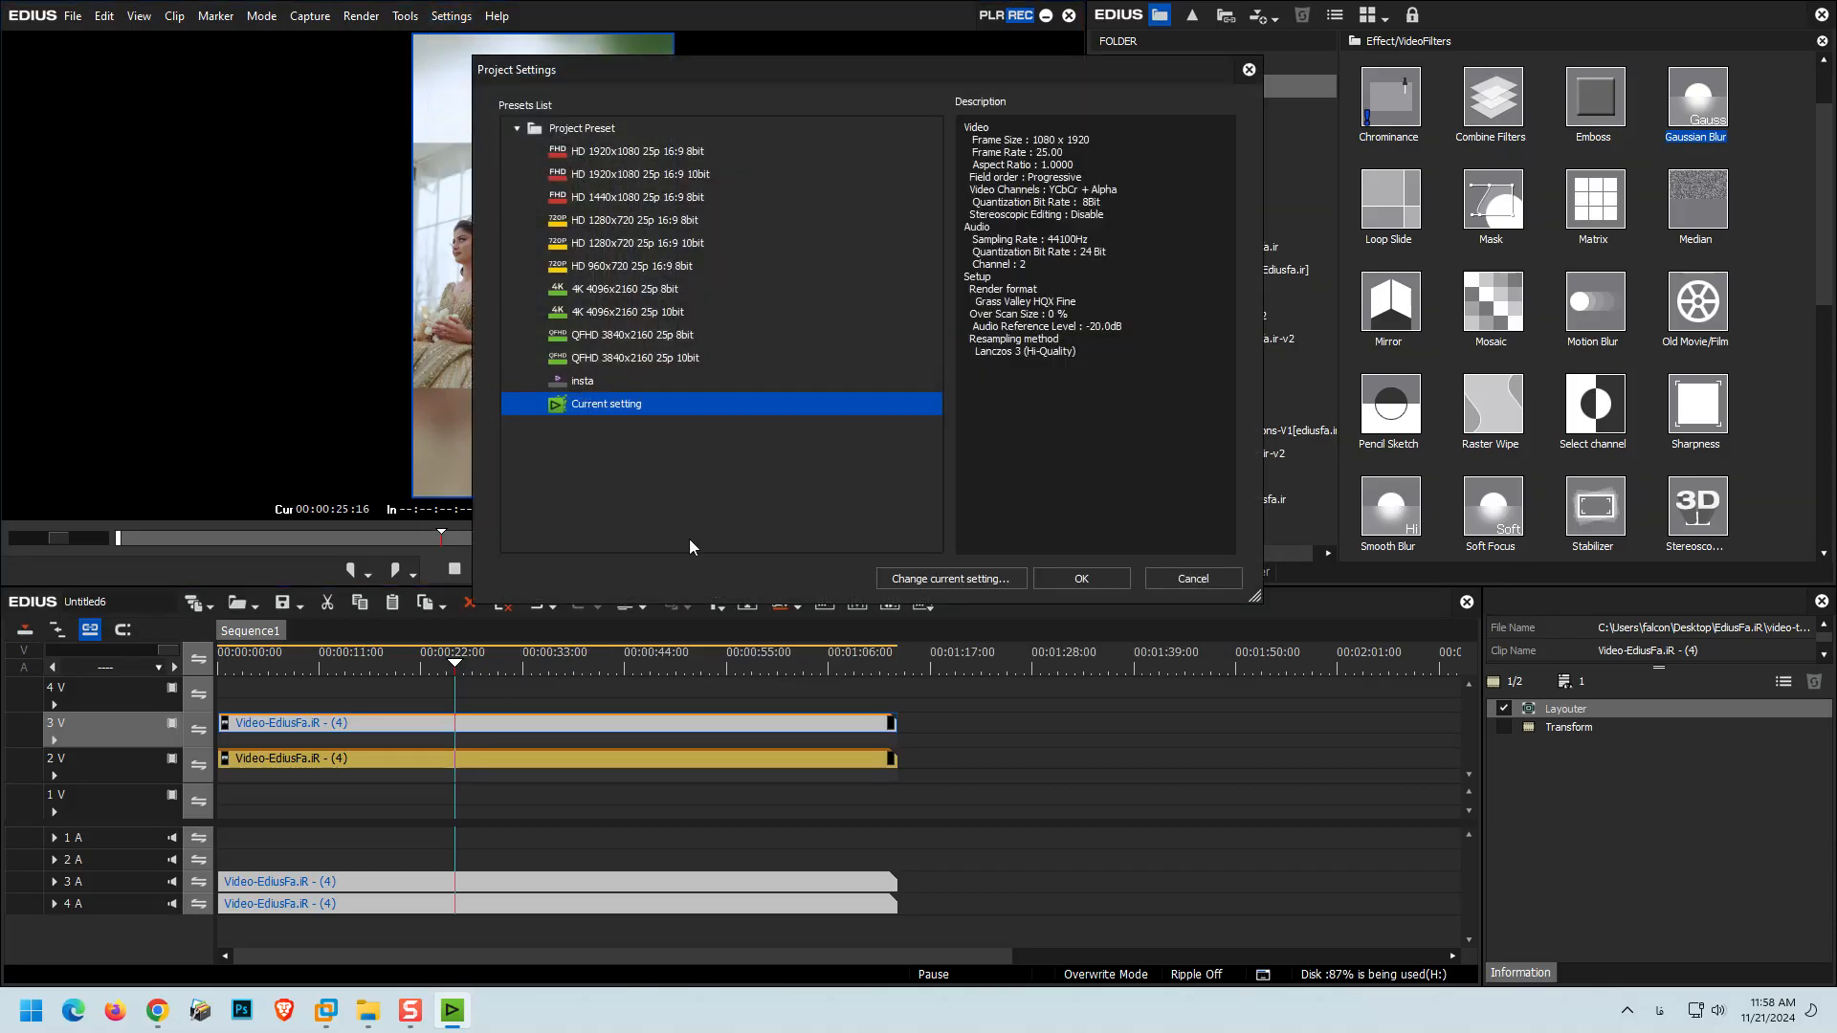
left_click(905, 580)
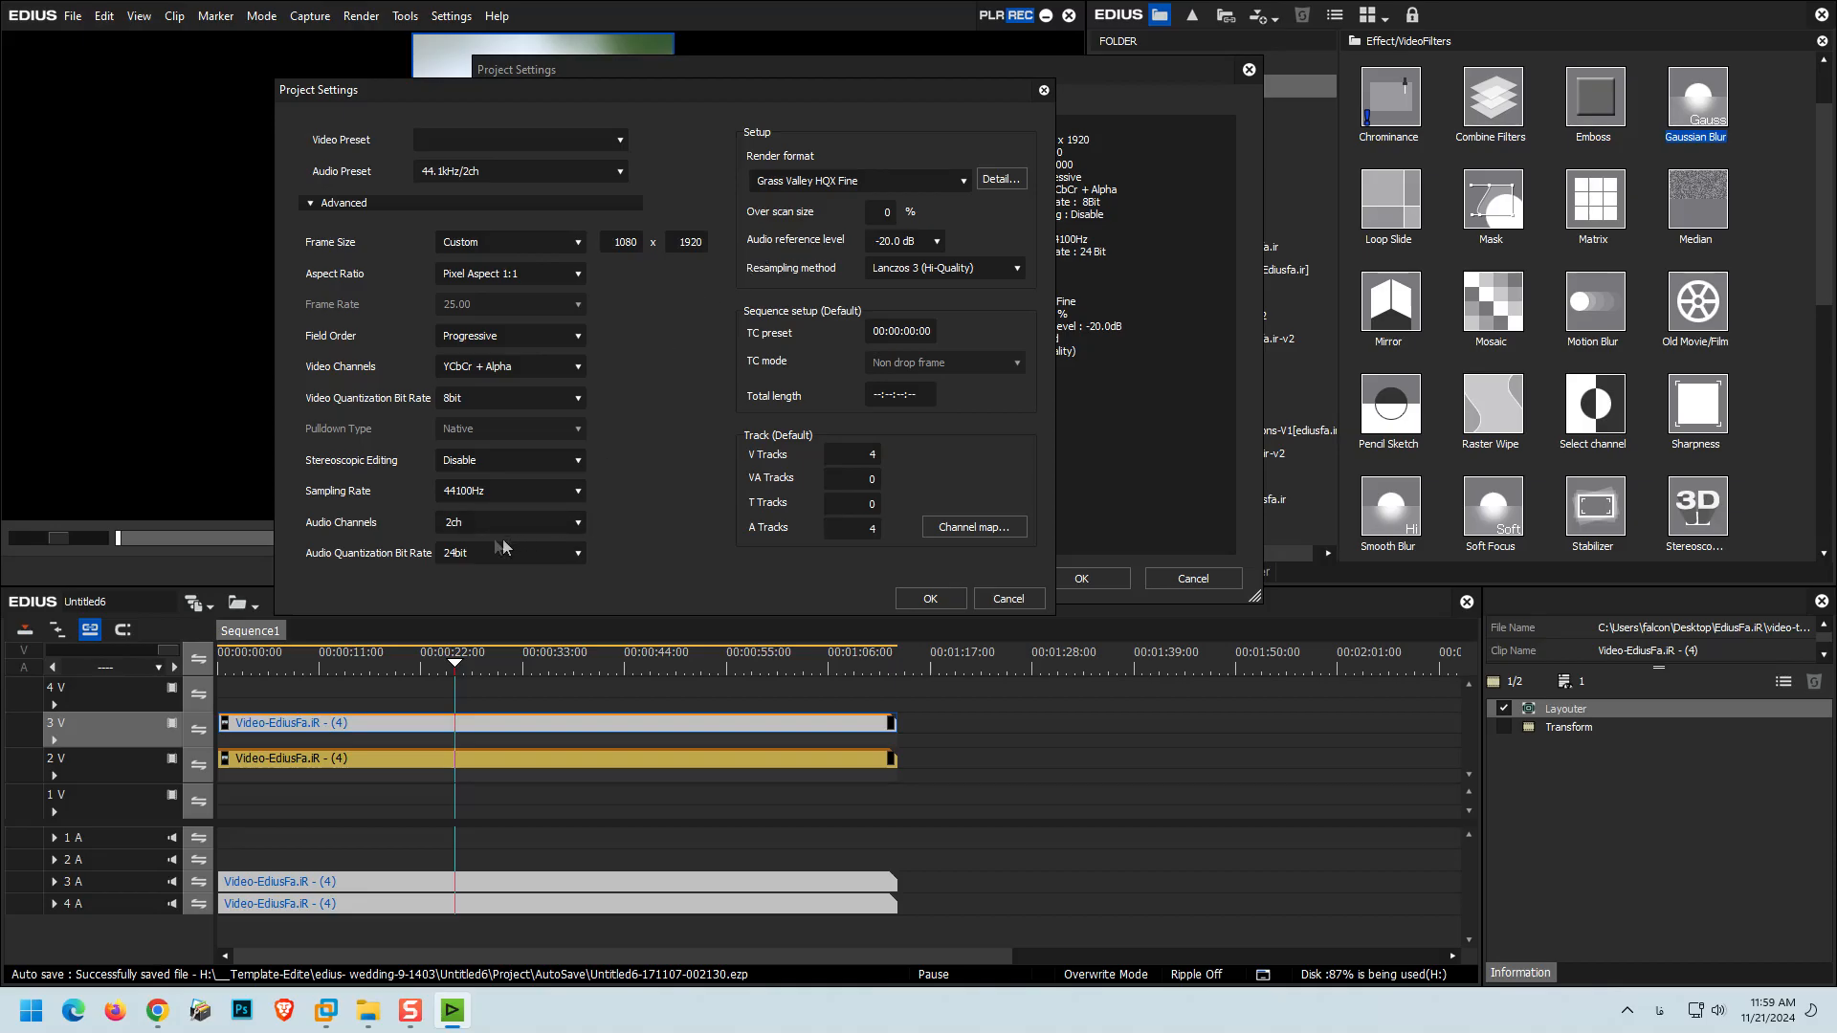
left_click(467, 494)
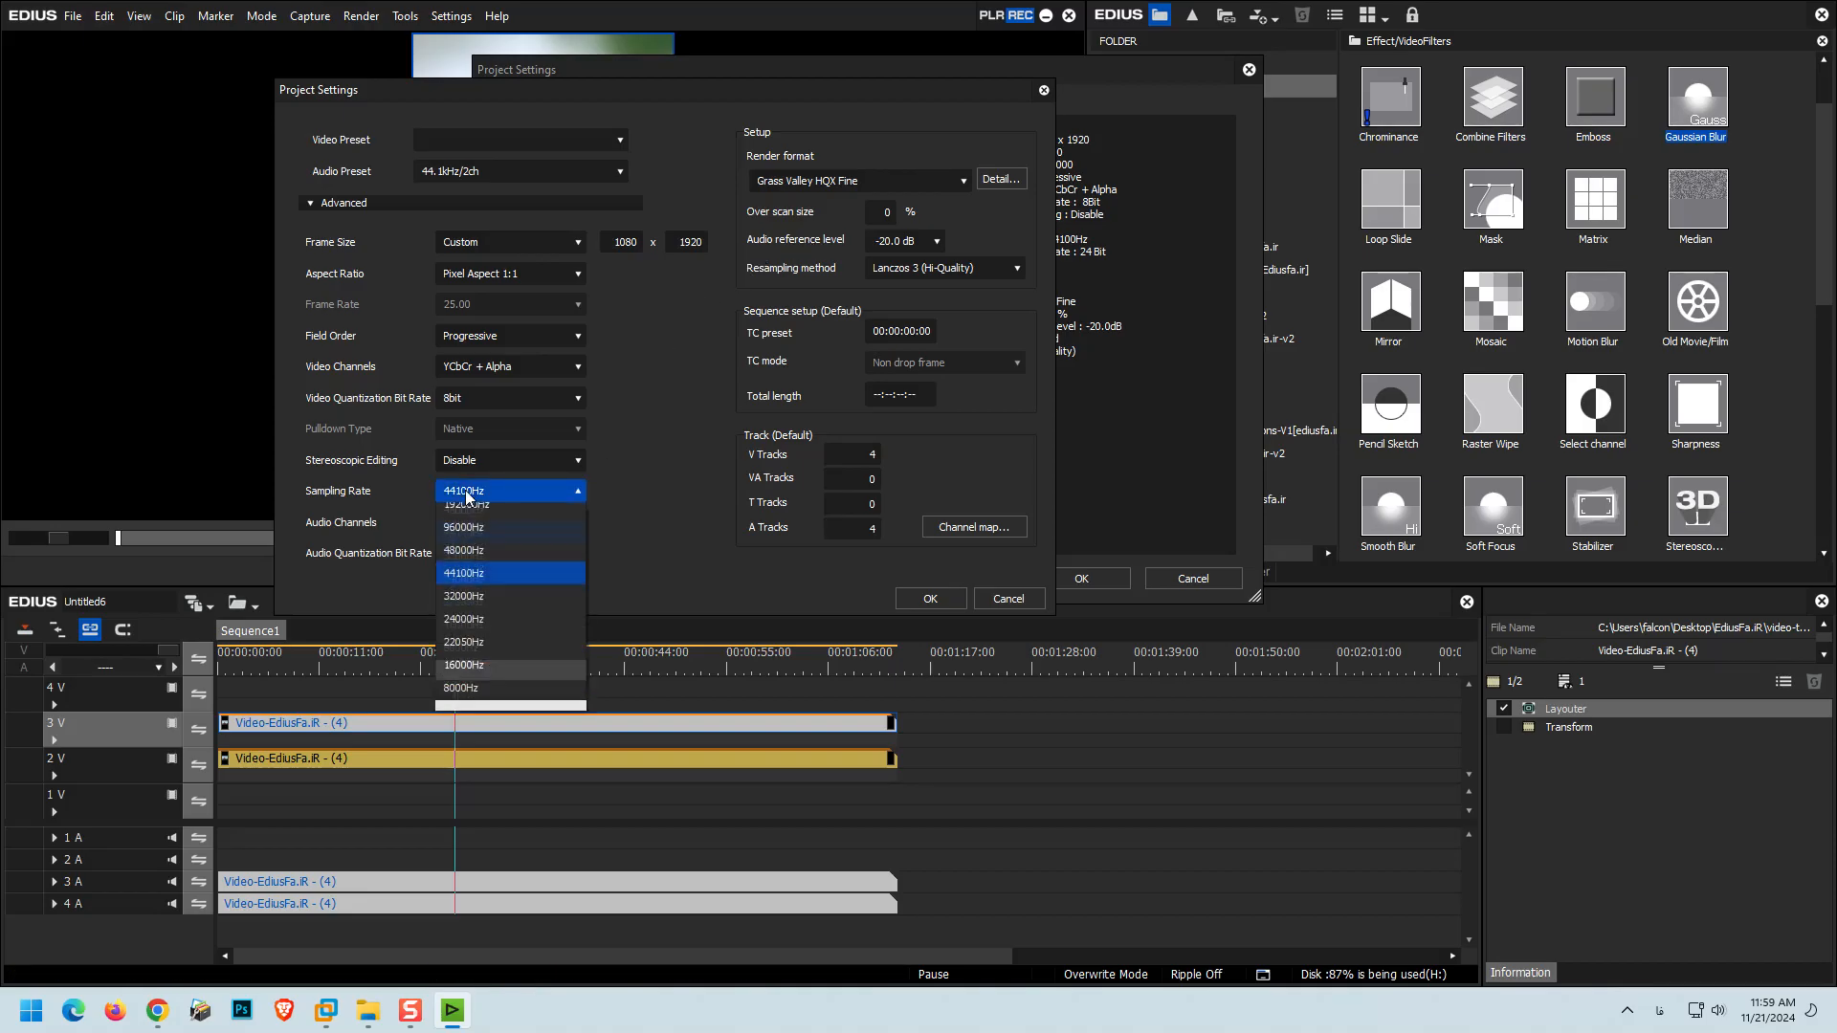
left_click(465, 561)
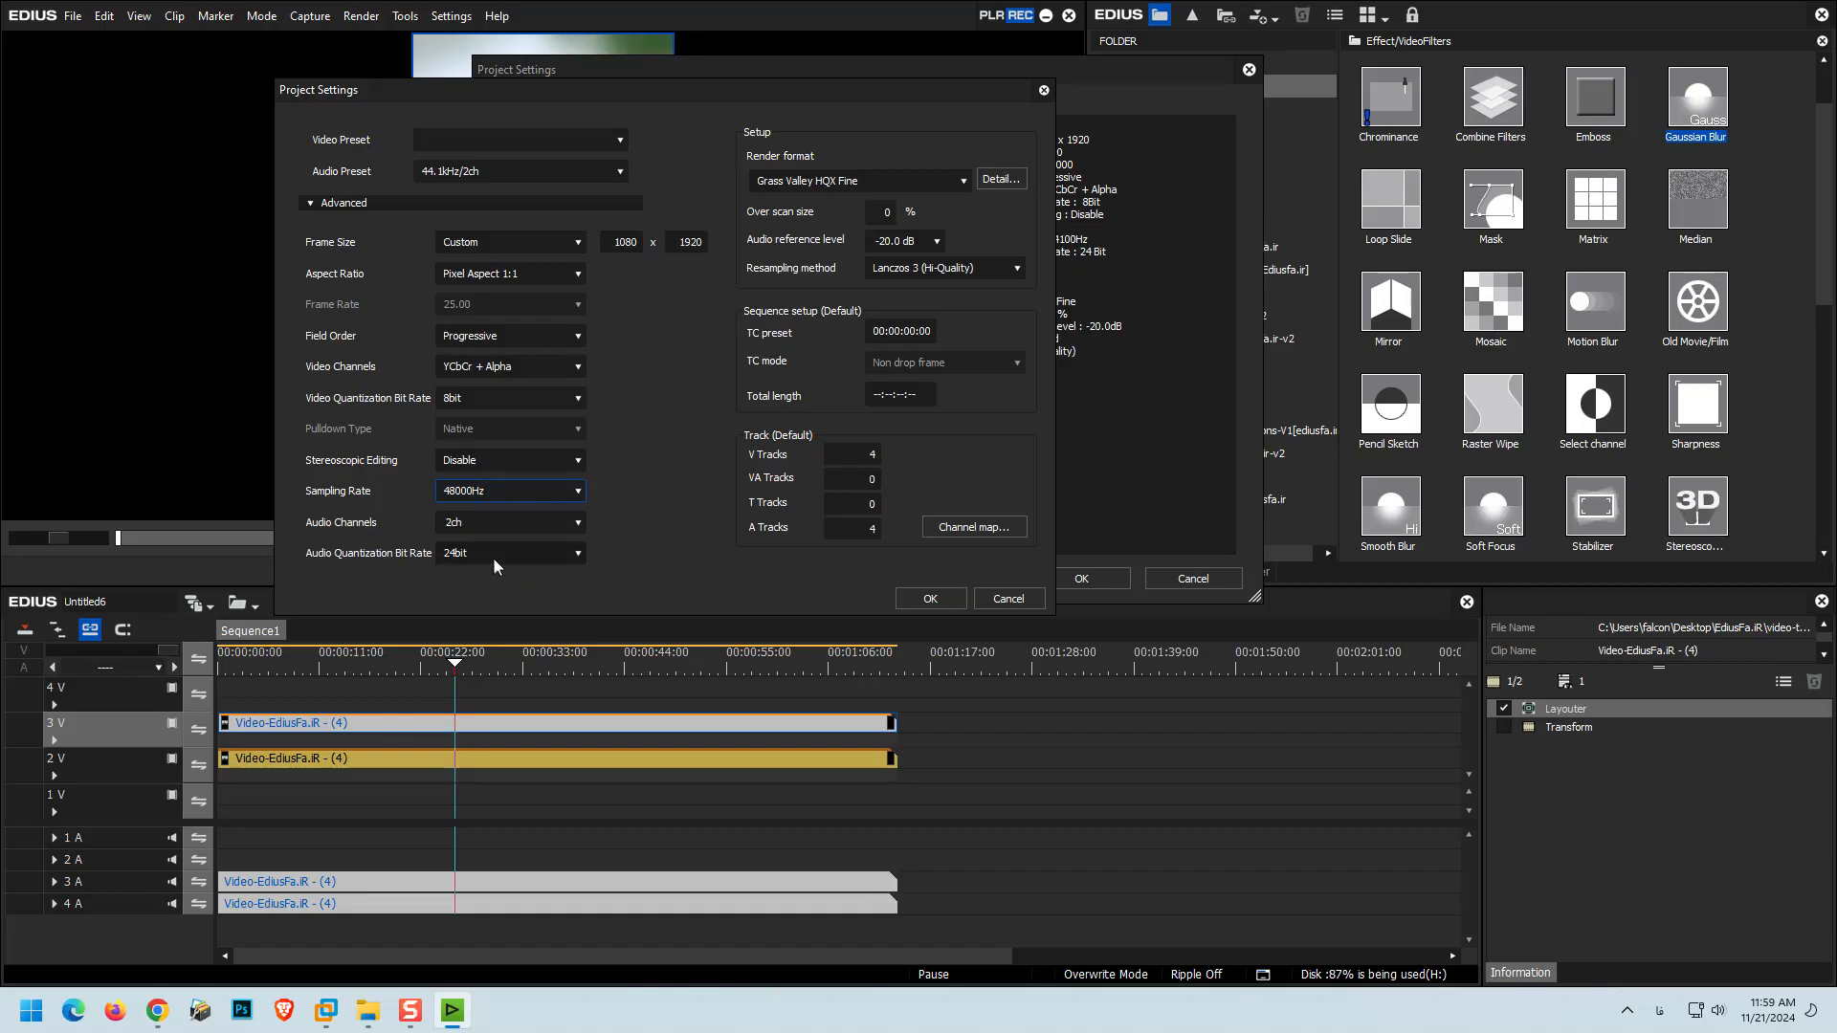
left_click(931, 599)
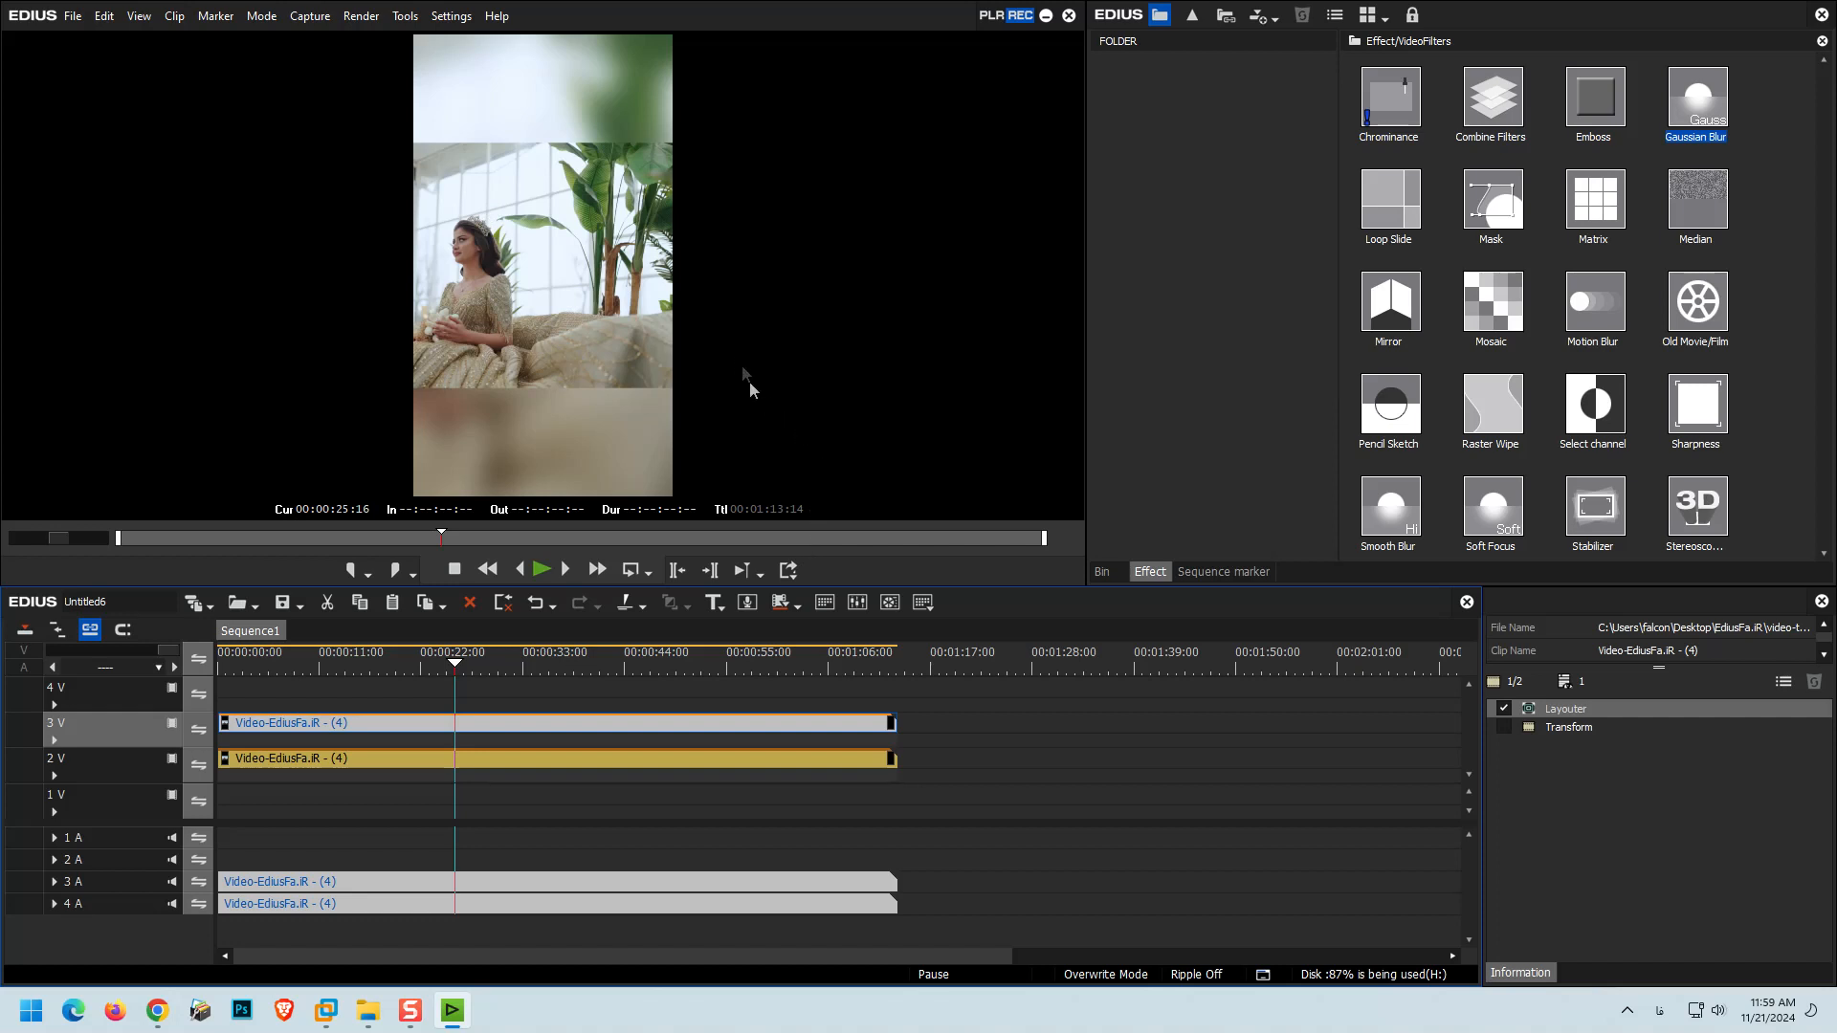
- Export the sequence to file with the H.264/AVC exporter as insta.mp4 in the EdiusFa.iR folder
key("F11")
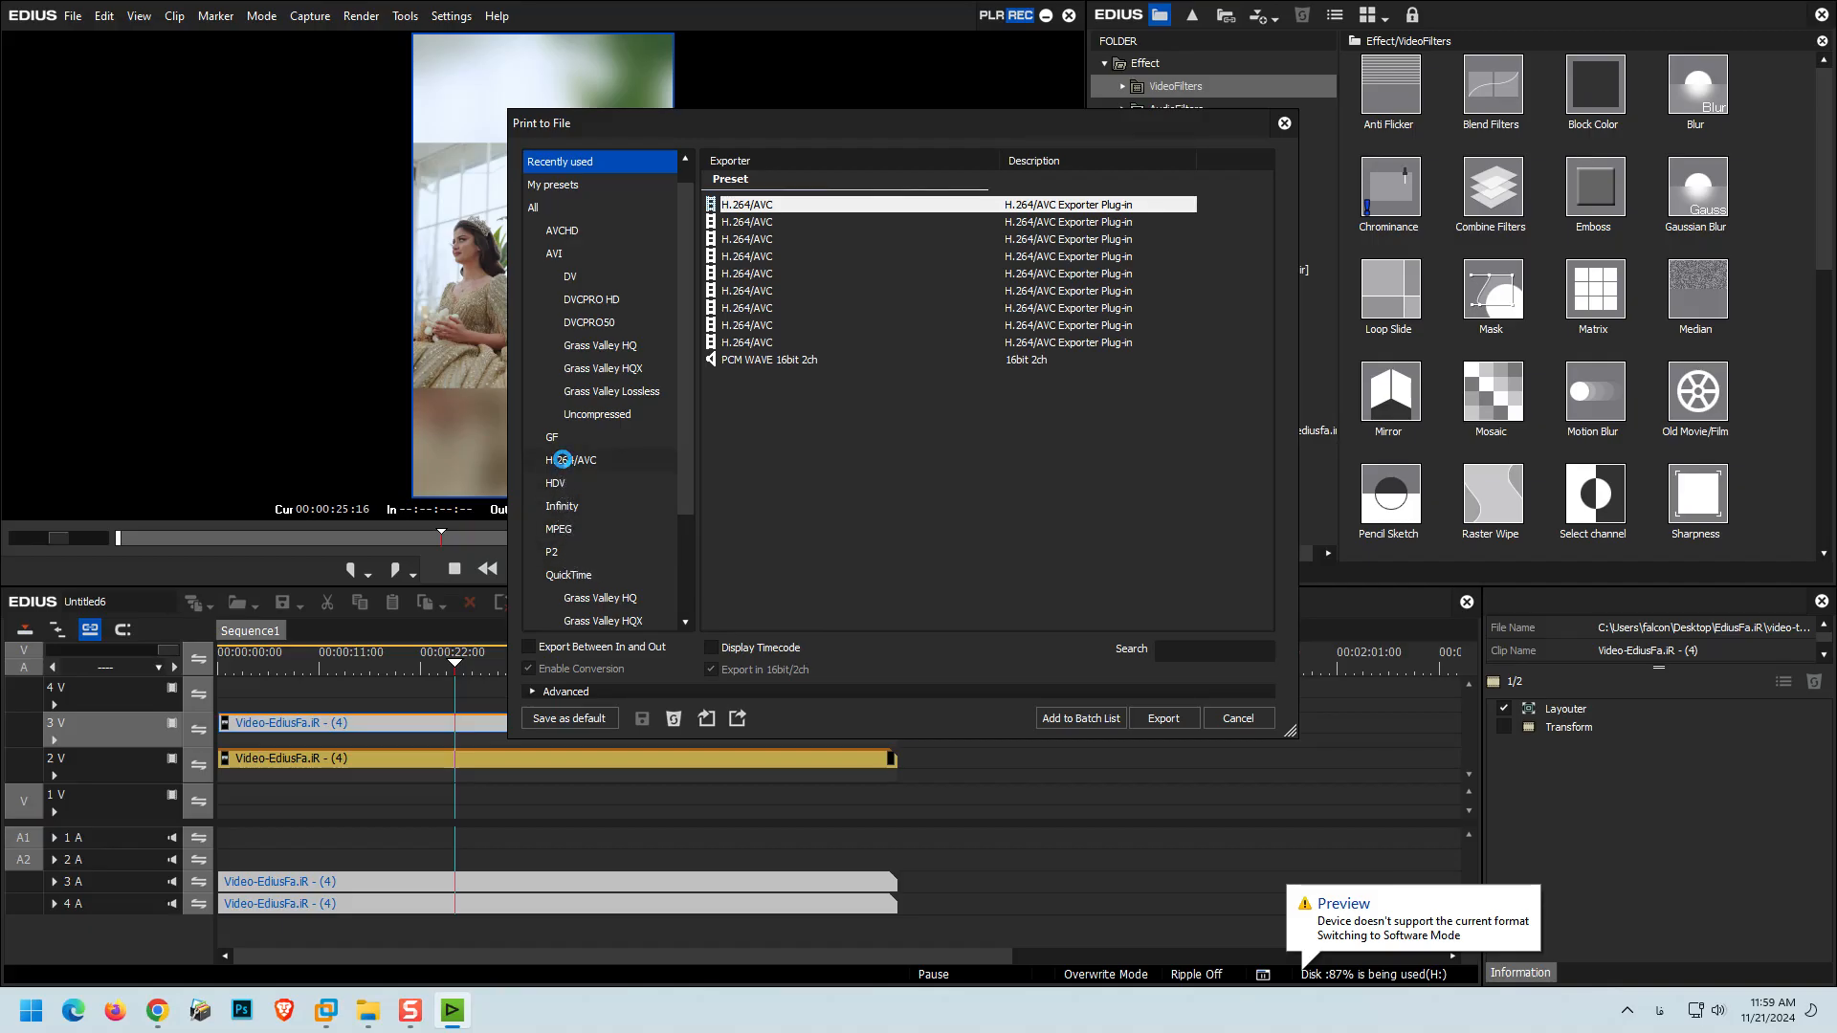
left_click(562, 460)
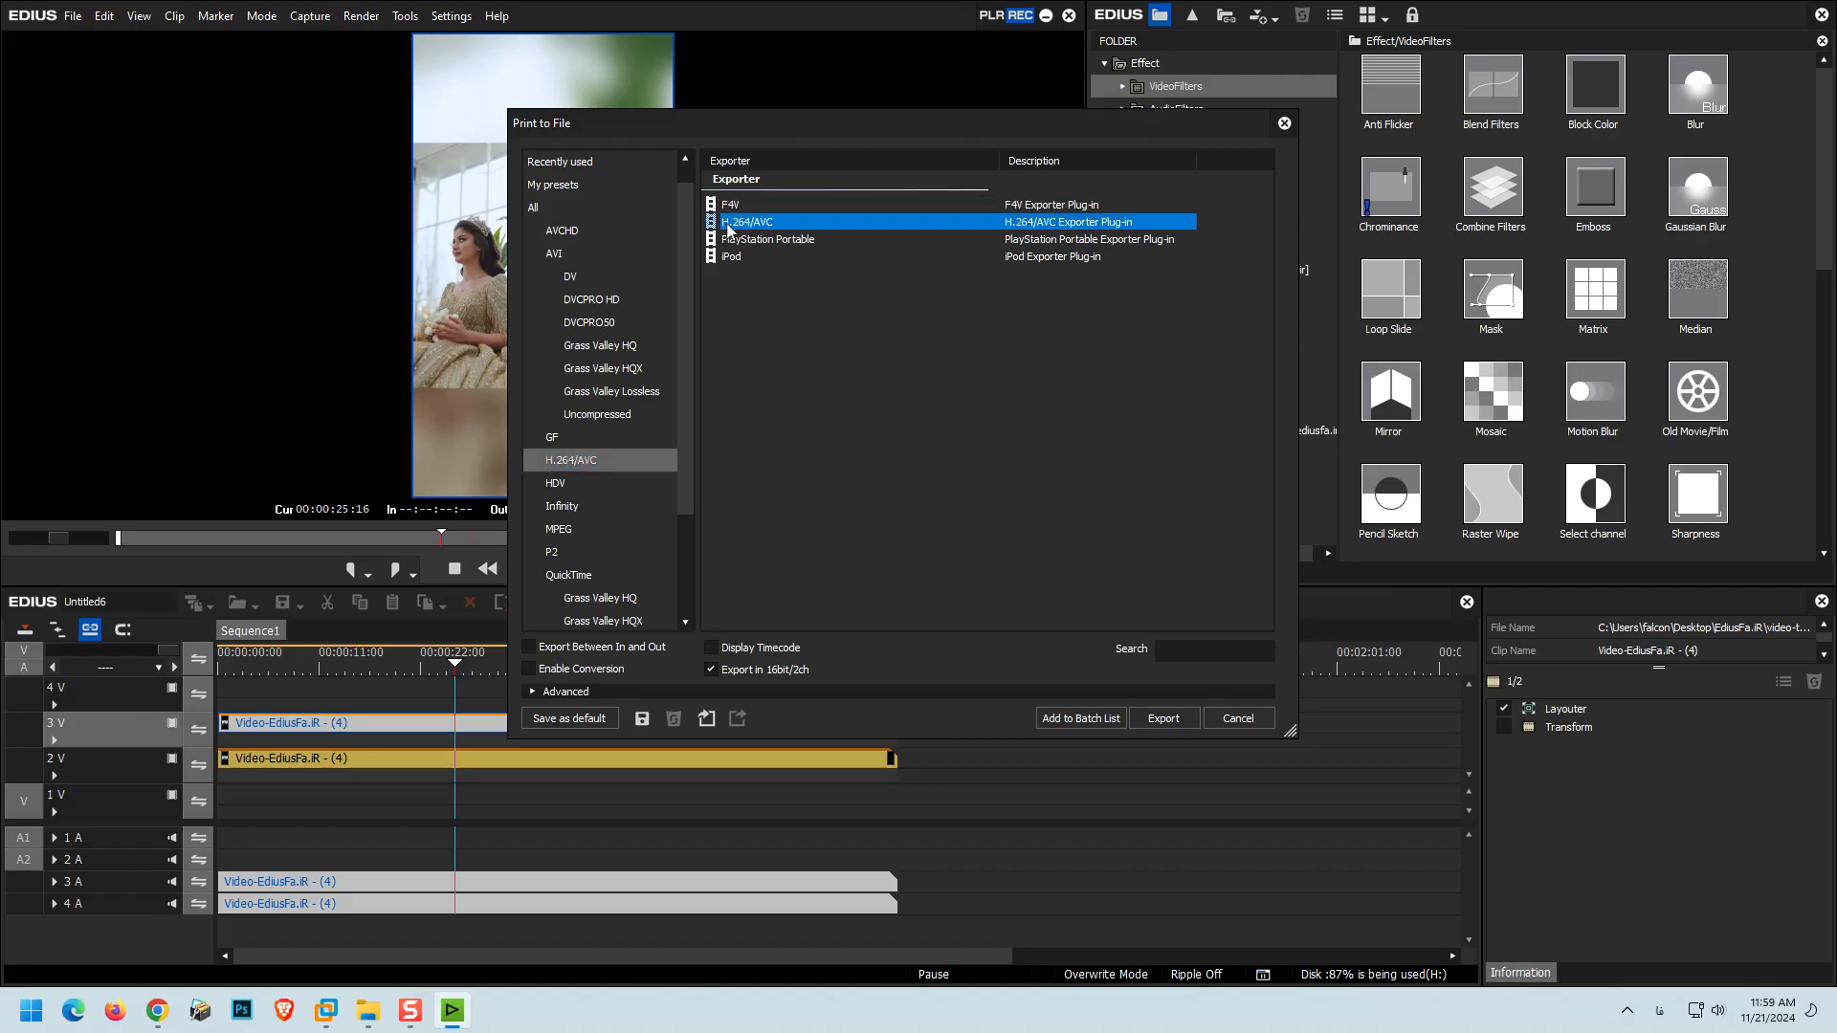
left_click(1163, 719)
left_click_drag(593, 234, 754, 243)
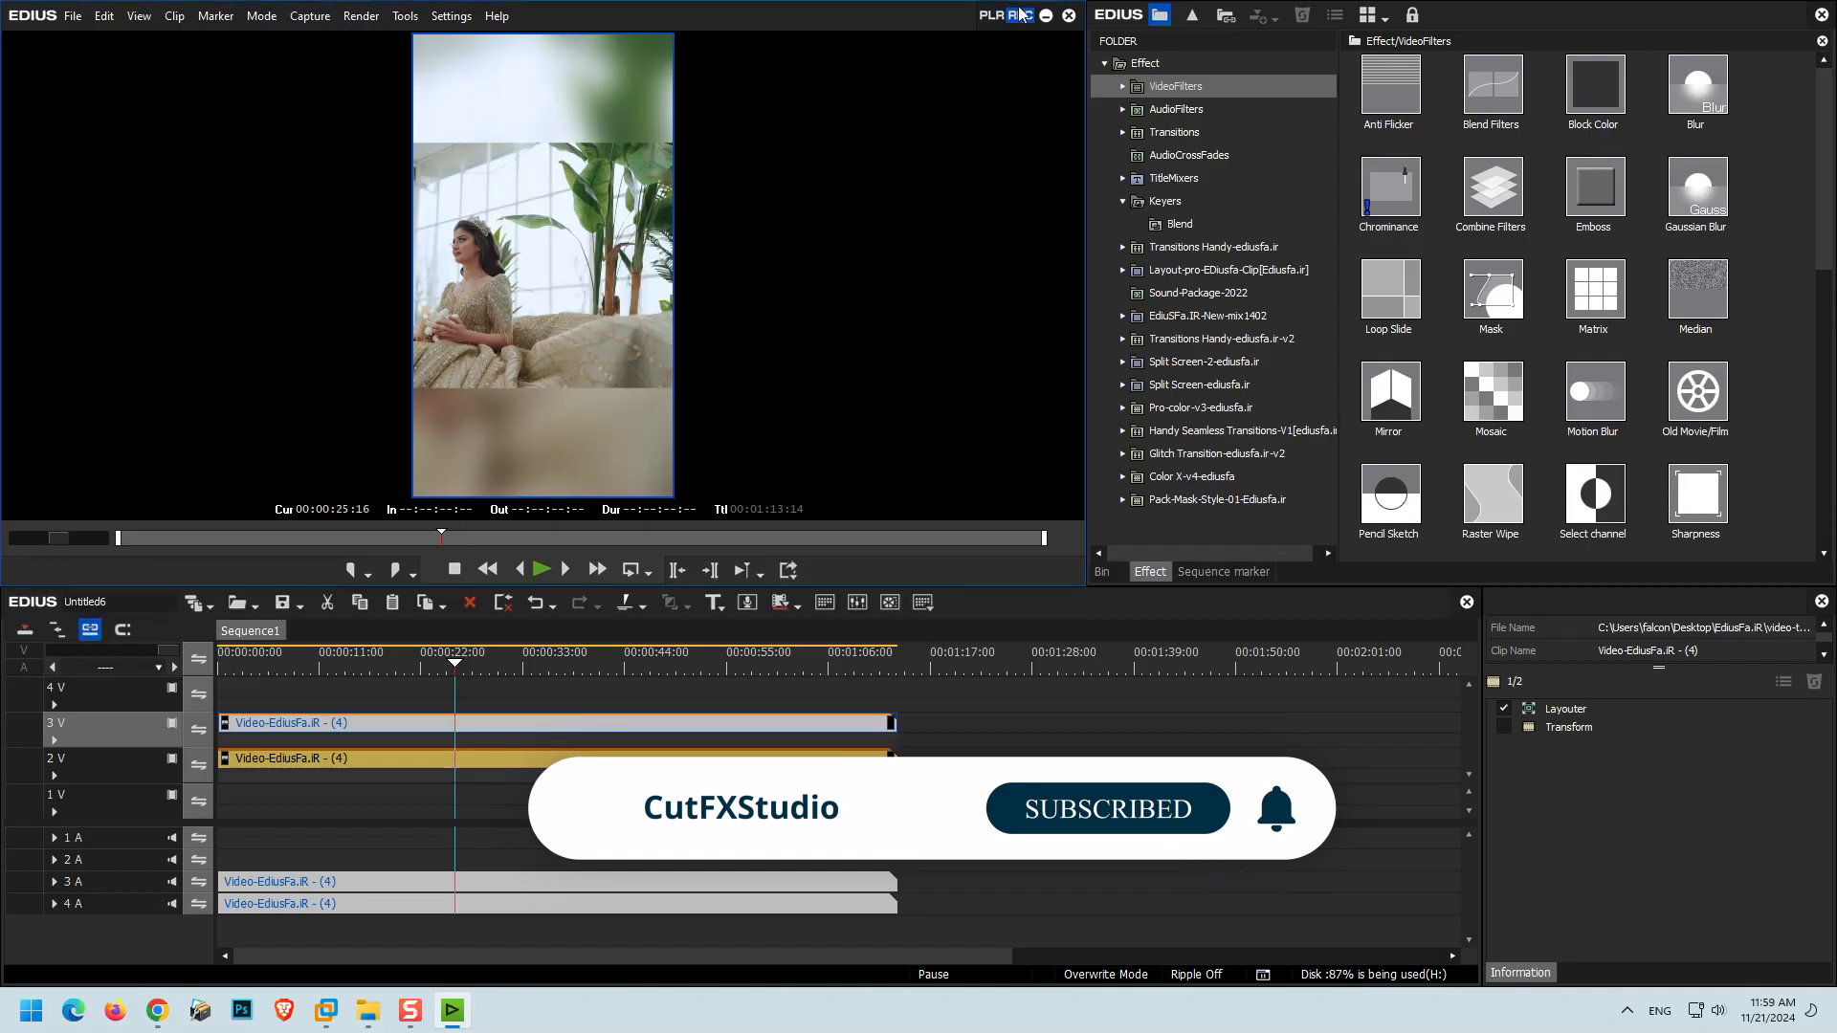
- Switch to File Explorer and open the exported insta.mp4 from the EdiusFa.iR folder for playback
left_click(1046, 17)
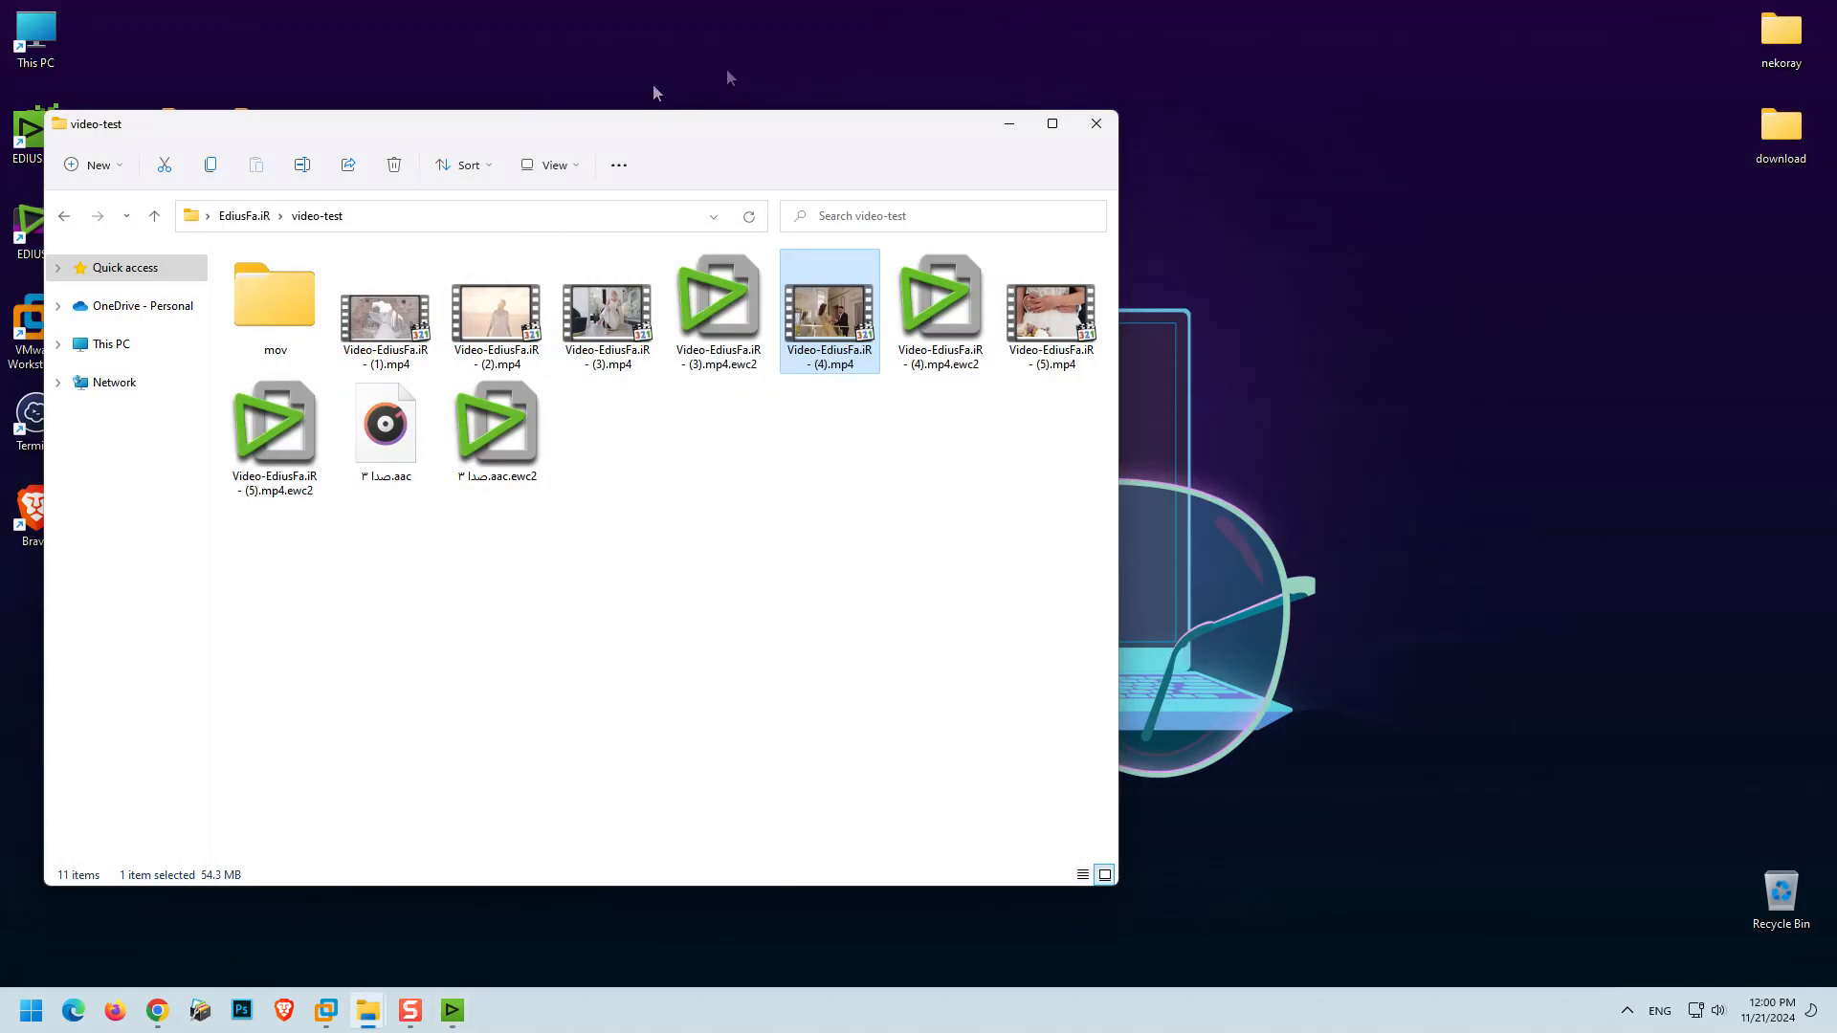
left_click_drag(531, 129, 711, 88)
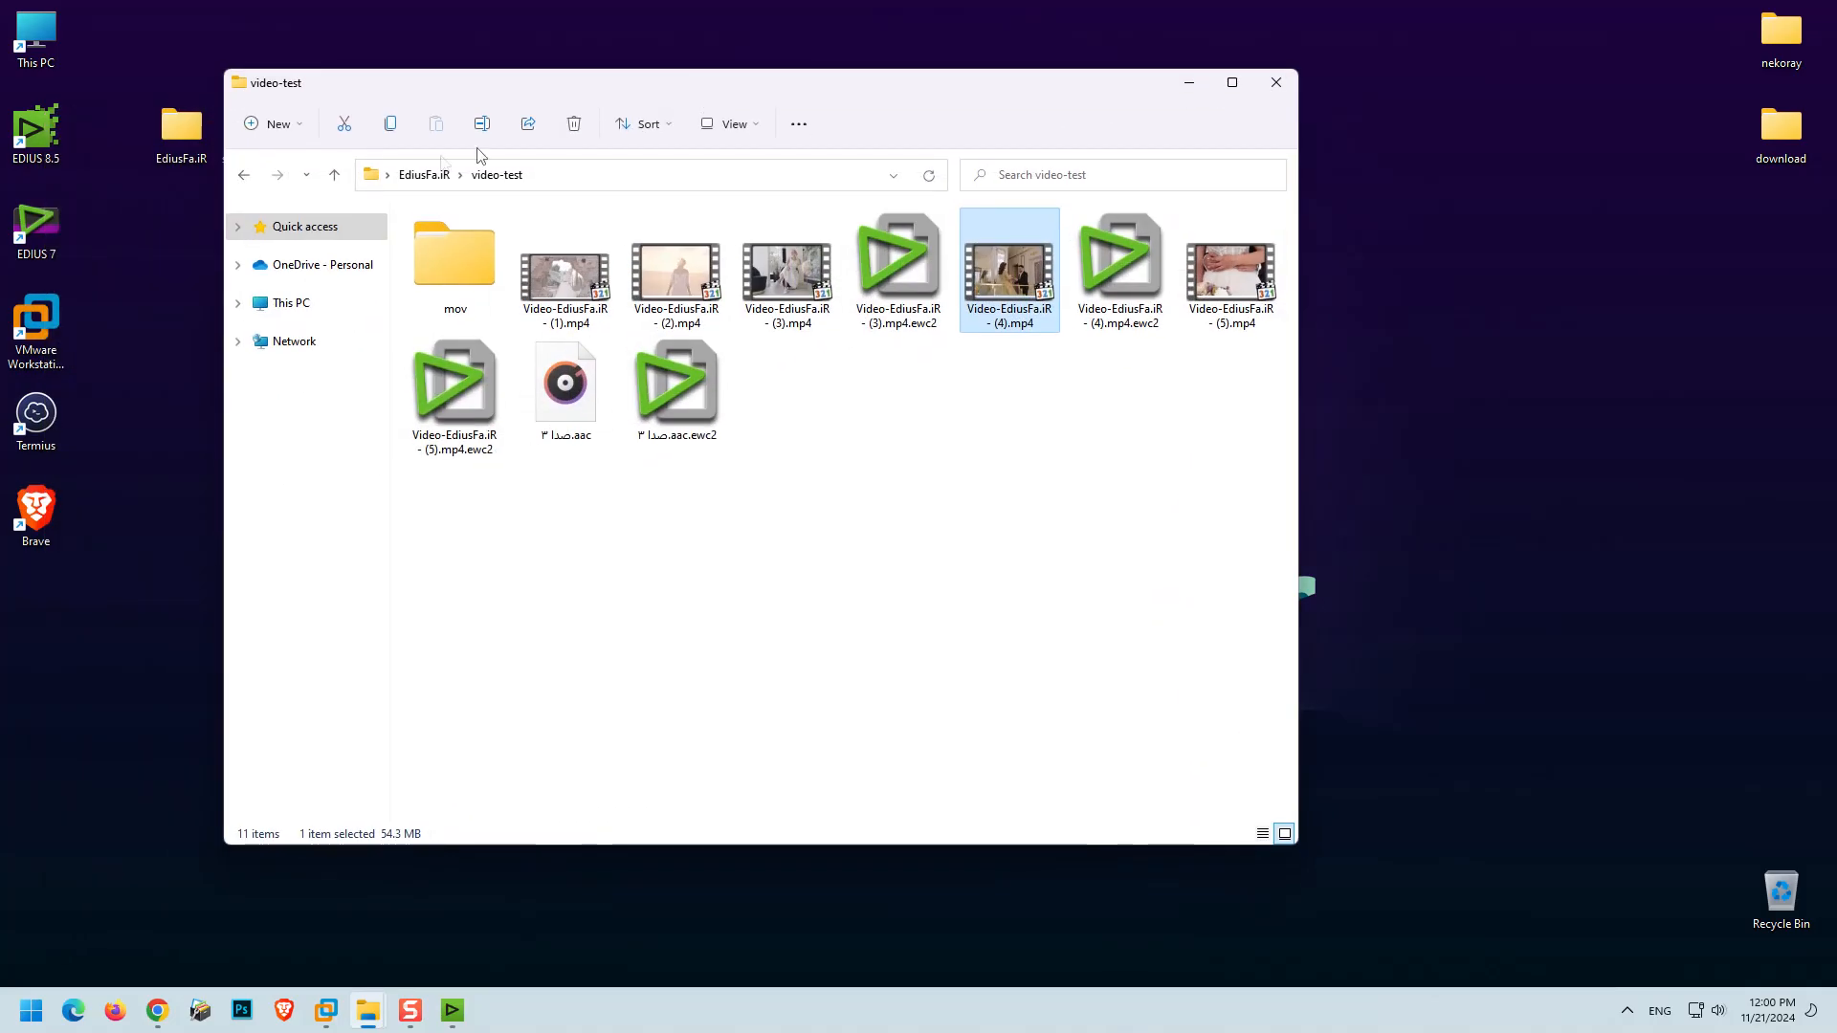
left_click(405, 178)
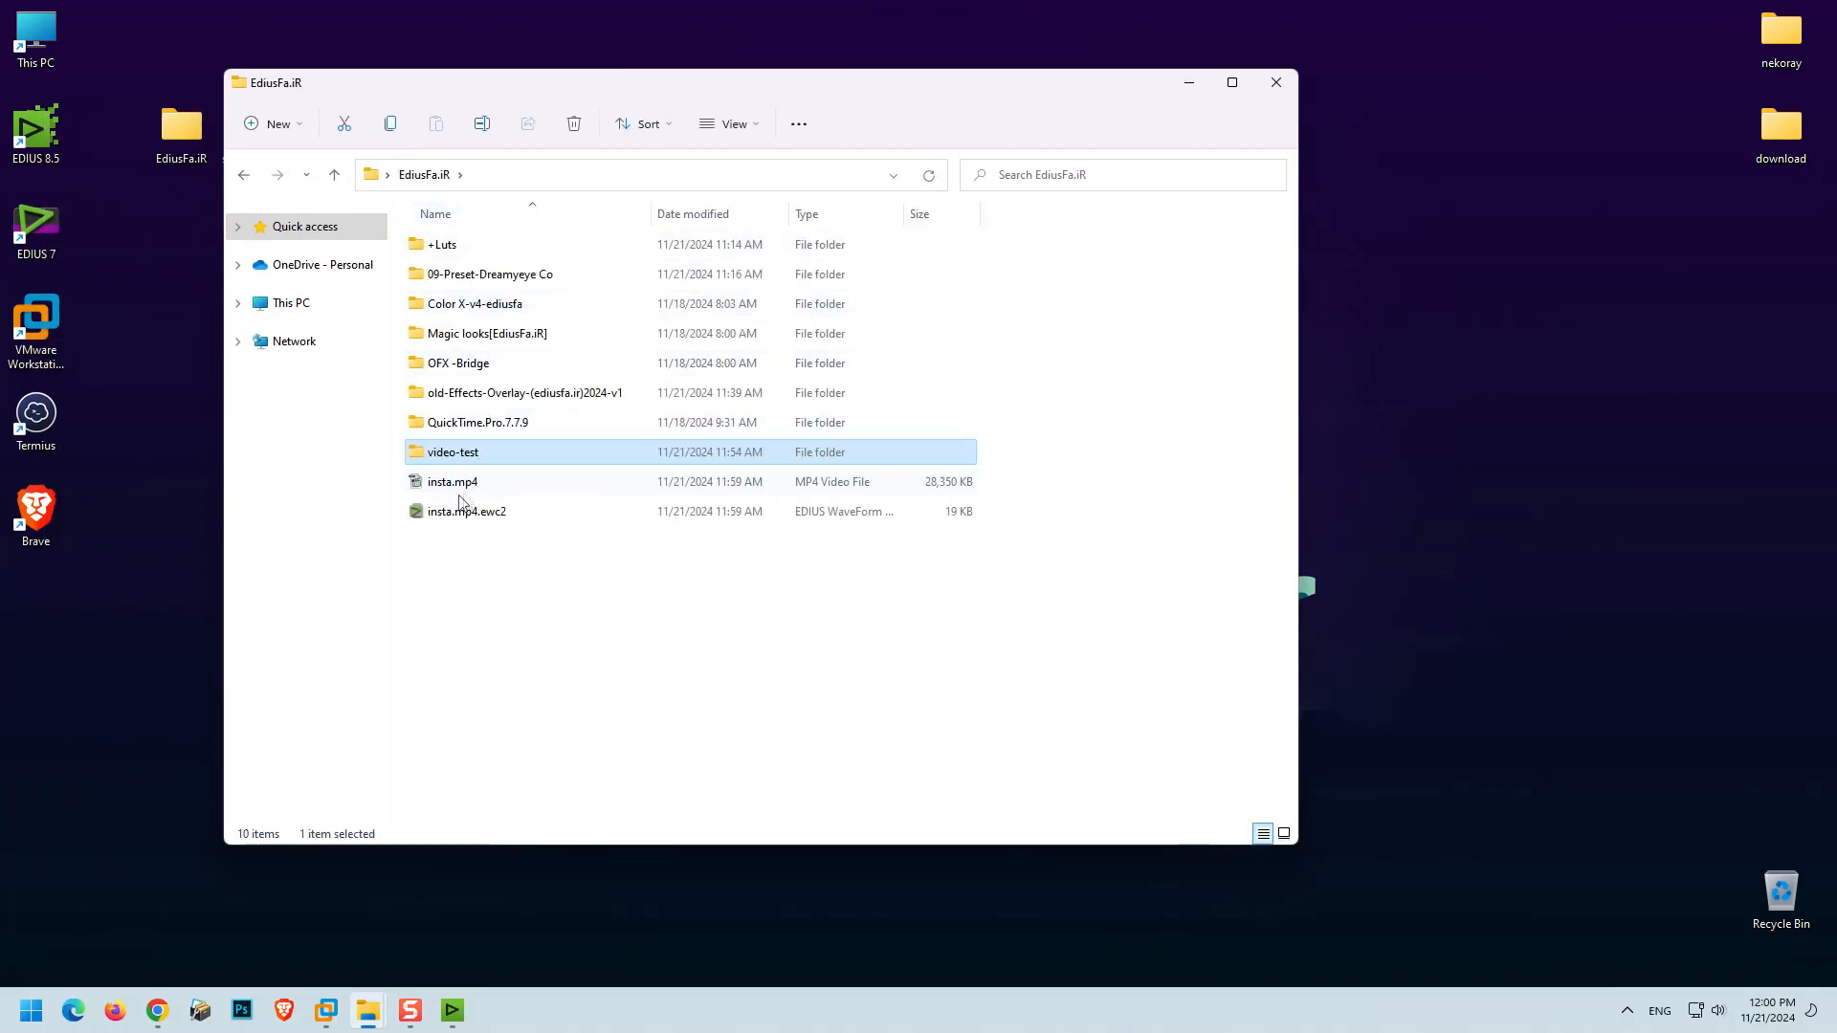
left_click(432, 486)
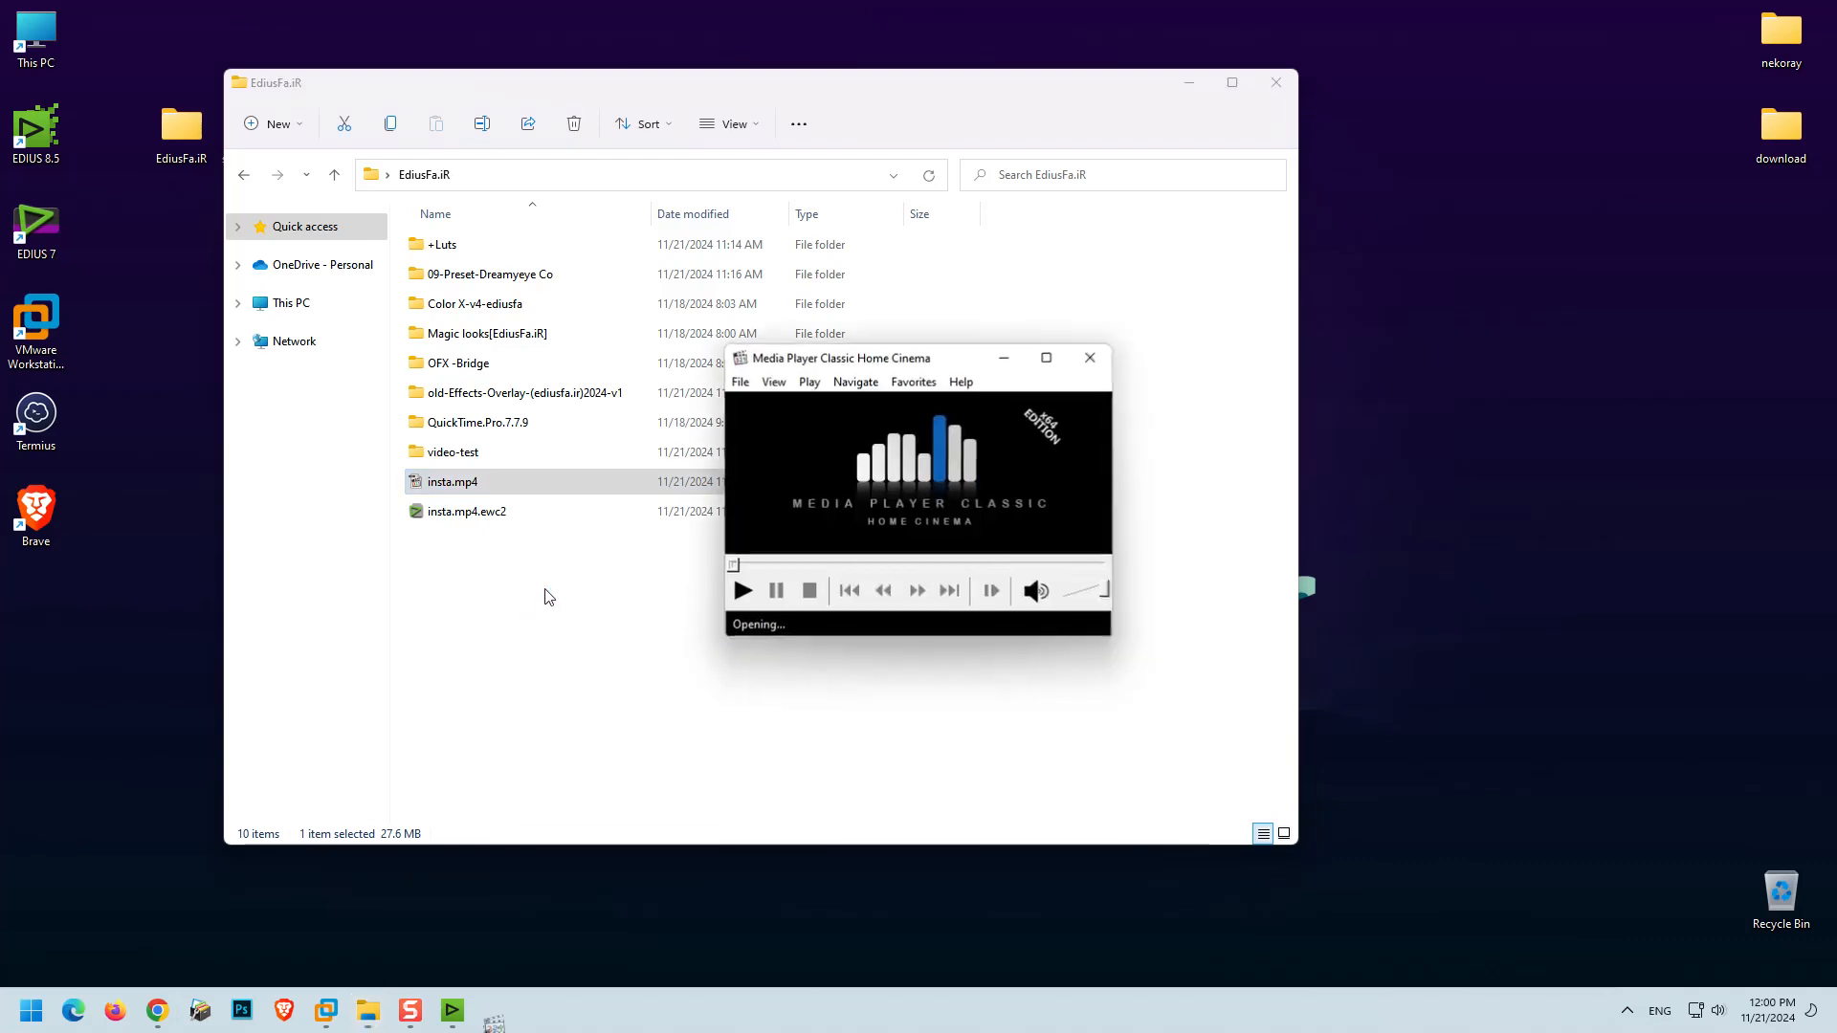